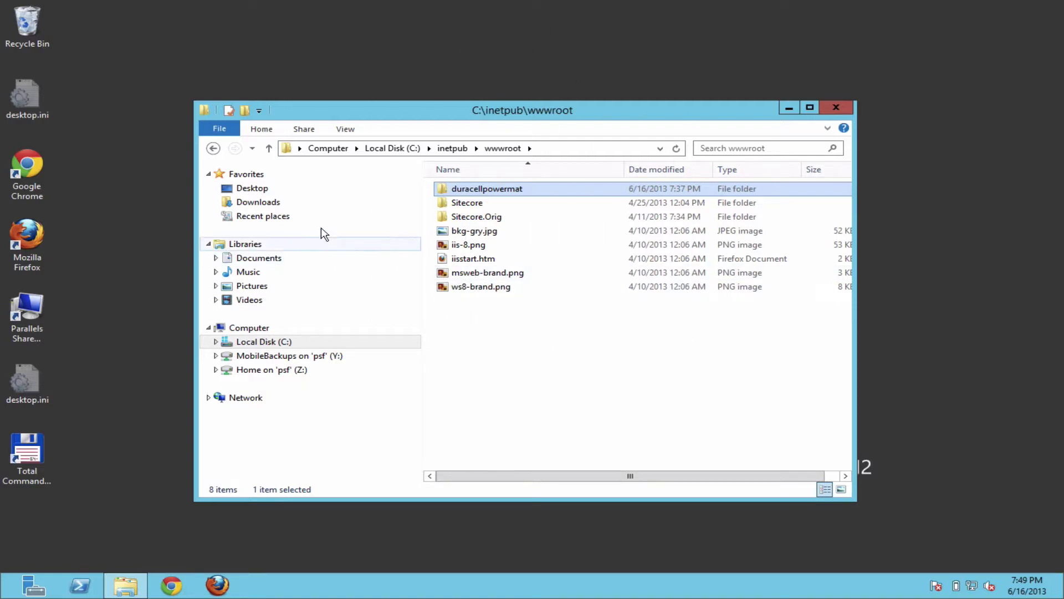
Step: Open the Downloads folder containing the TortoiseSVN 1.7.13 x64 installer
left_click(274, 204)
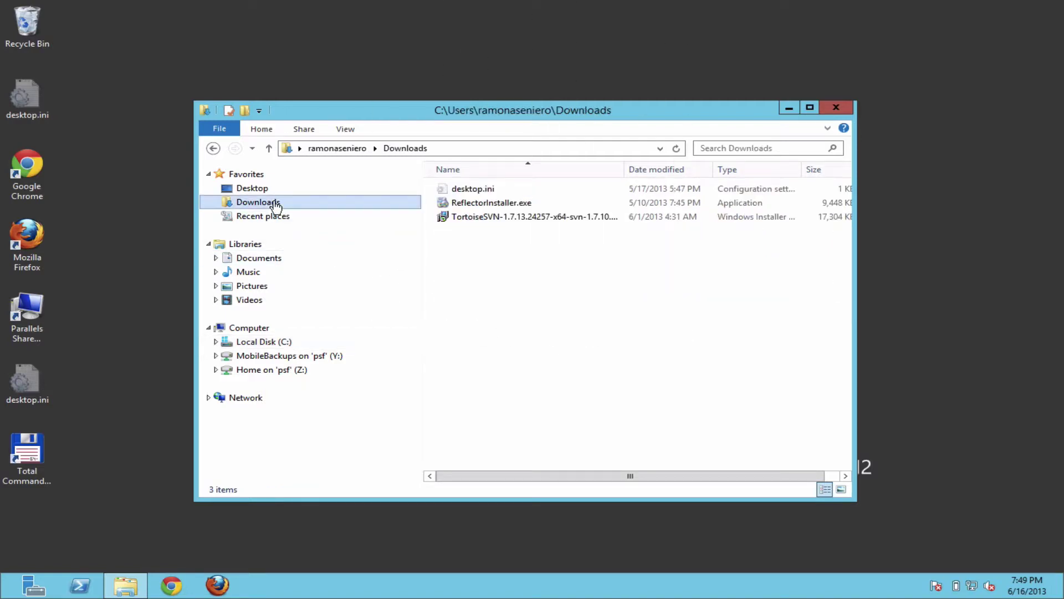
Step: Install TortoiseSVN 1.7.13 64-bit with the command line client tools installed on the local hard drive
double_click(496, 216)
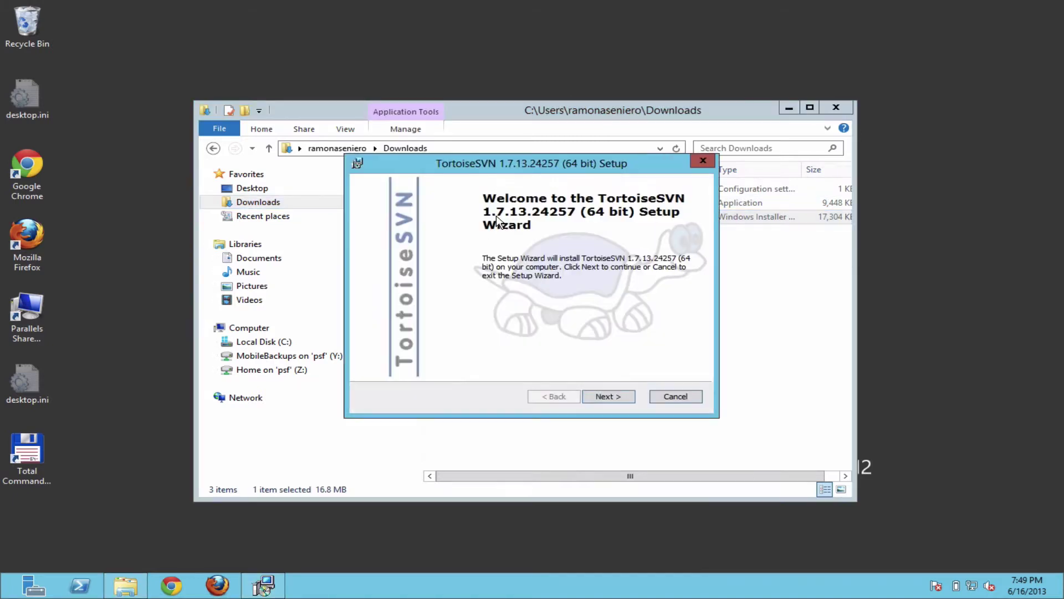
left_click(620, 398)
left_click(524, 349)
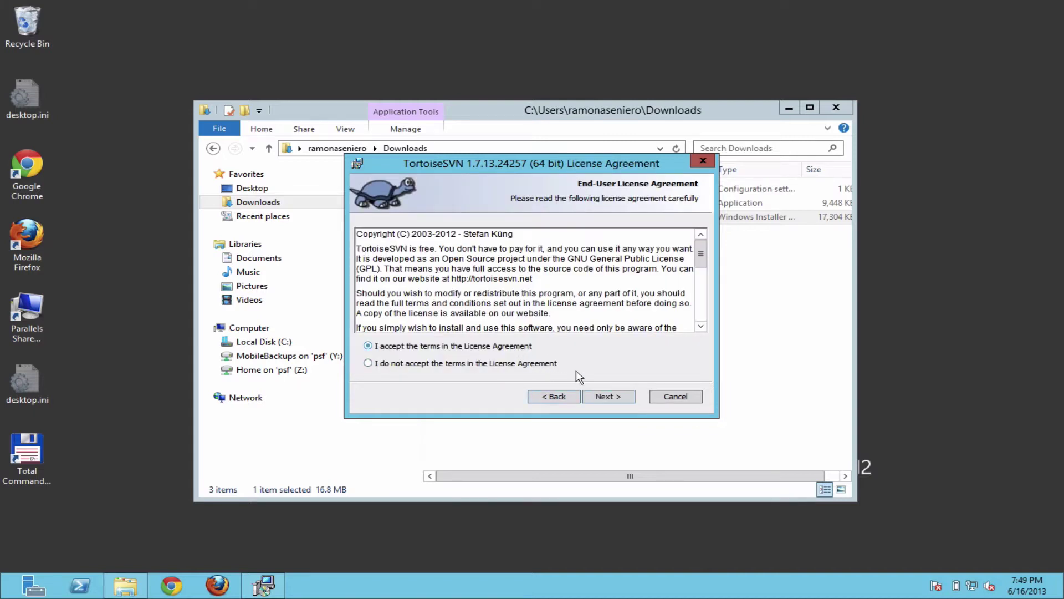
left_click(608, 397)
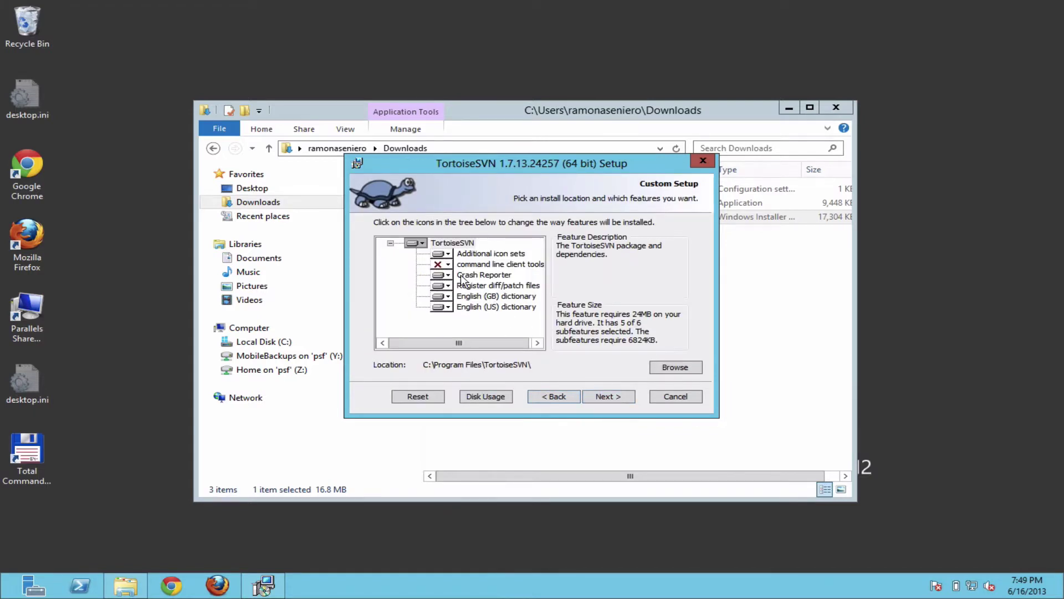
left_click(448, 264)
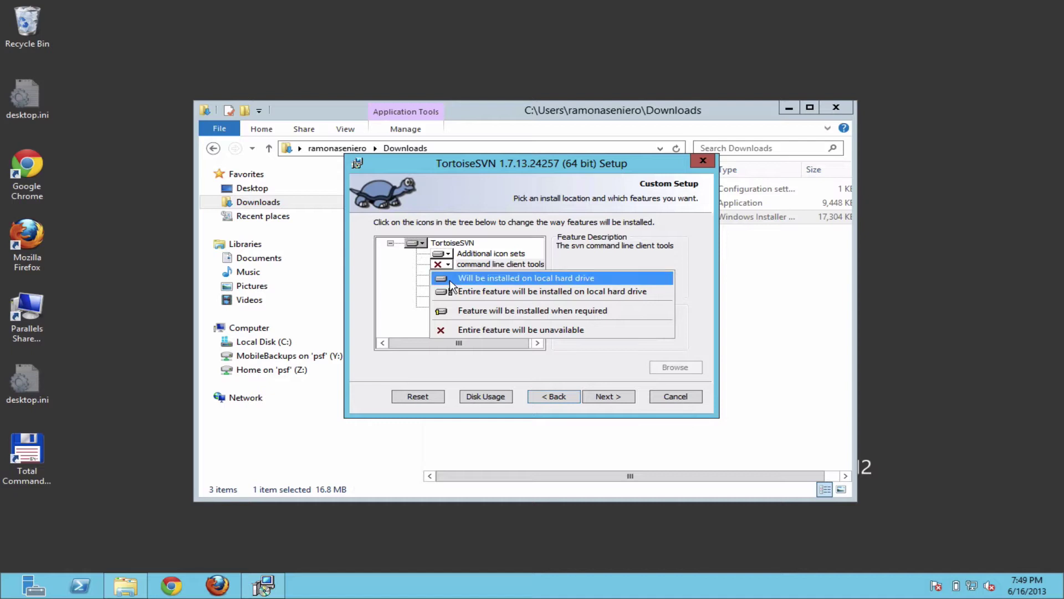
left_click(450, 278)
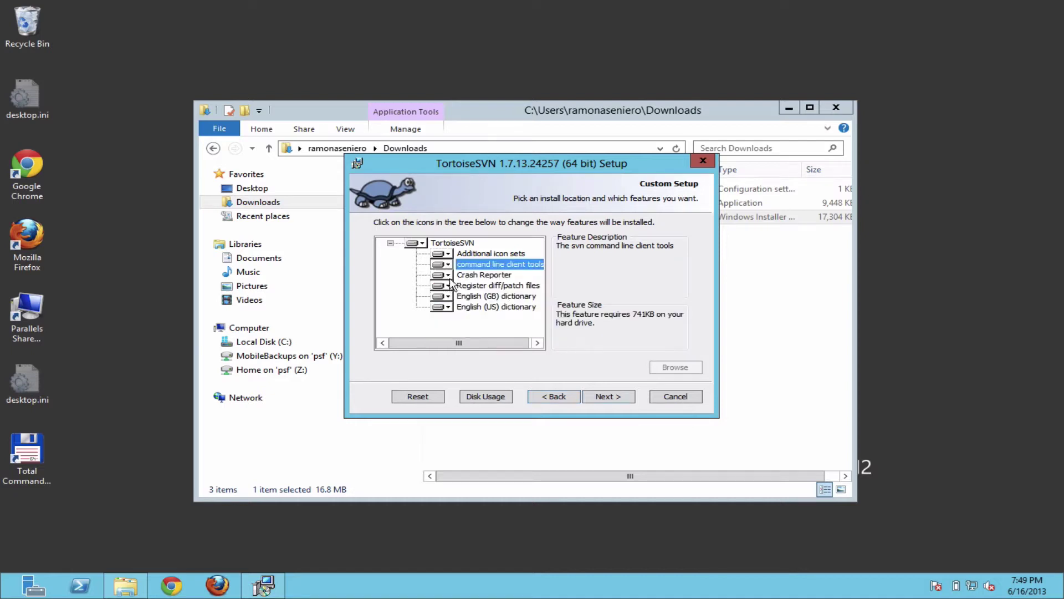
left_click(608, 397)
left_click(618, 398)
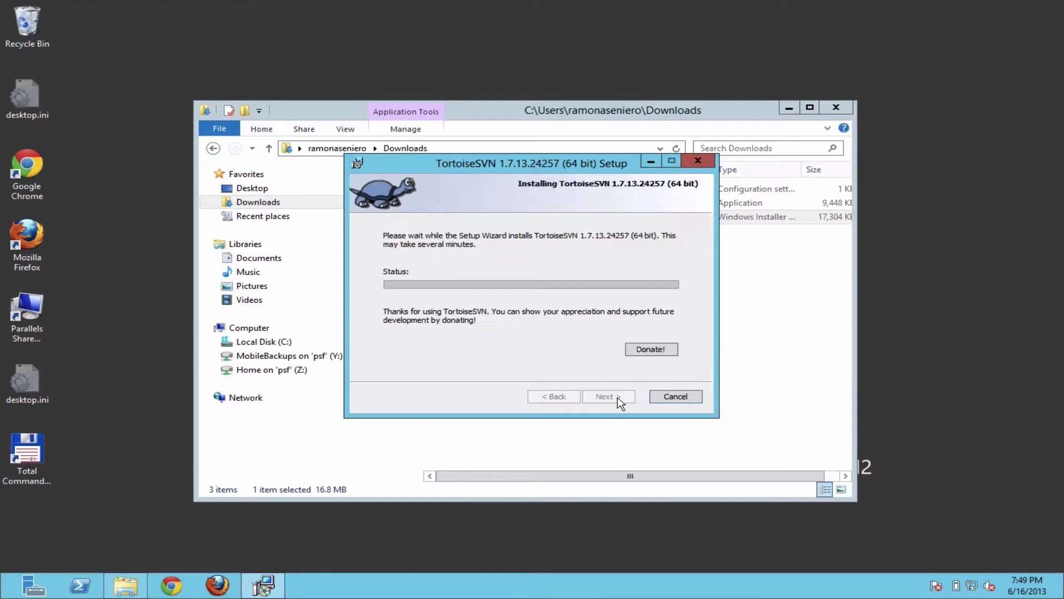
left_click(597, 307)
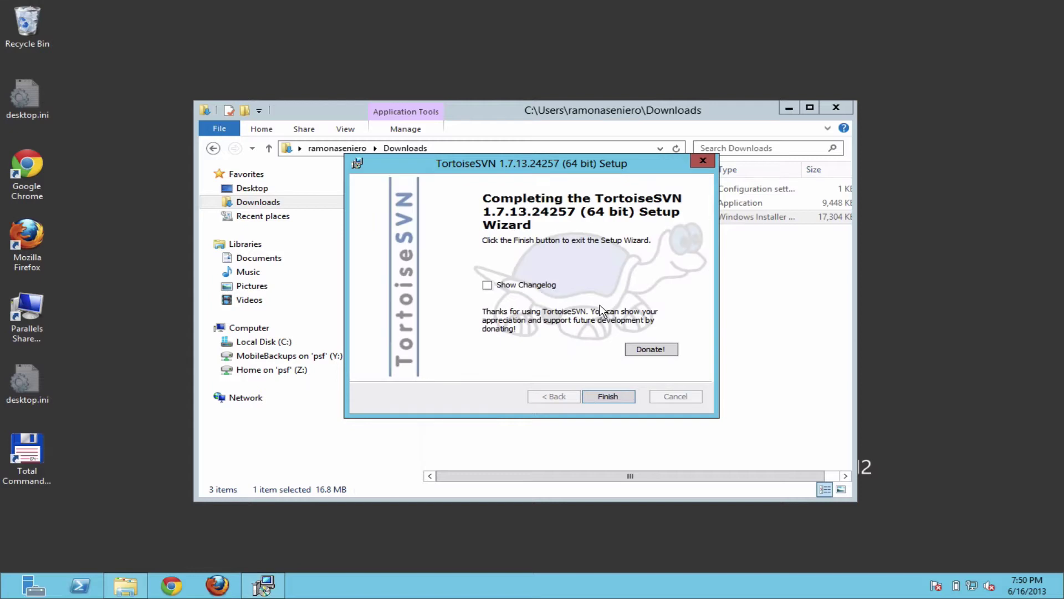
left_click(608, 397)
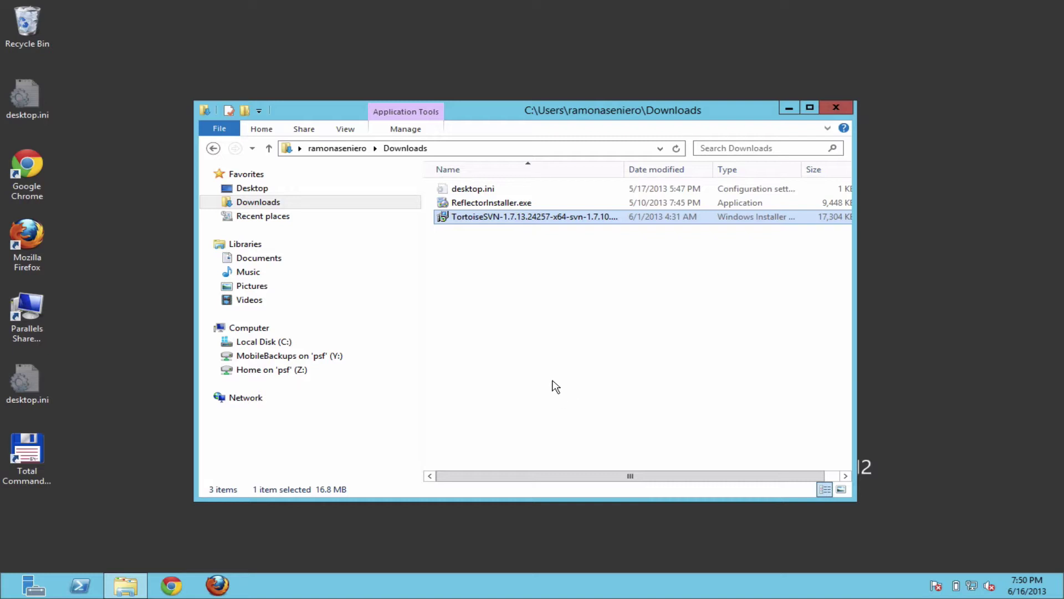
Step: Browse to C:\inetpub\wwwroot and start an SVN Checkout on the duracellpowermat folder
left_click(281, 344)
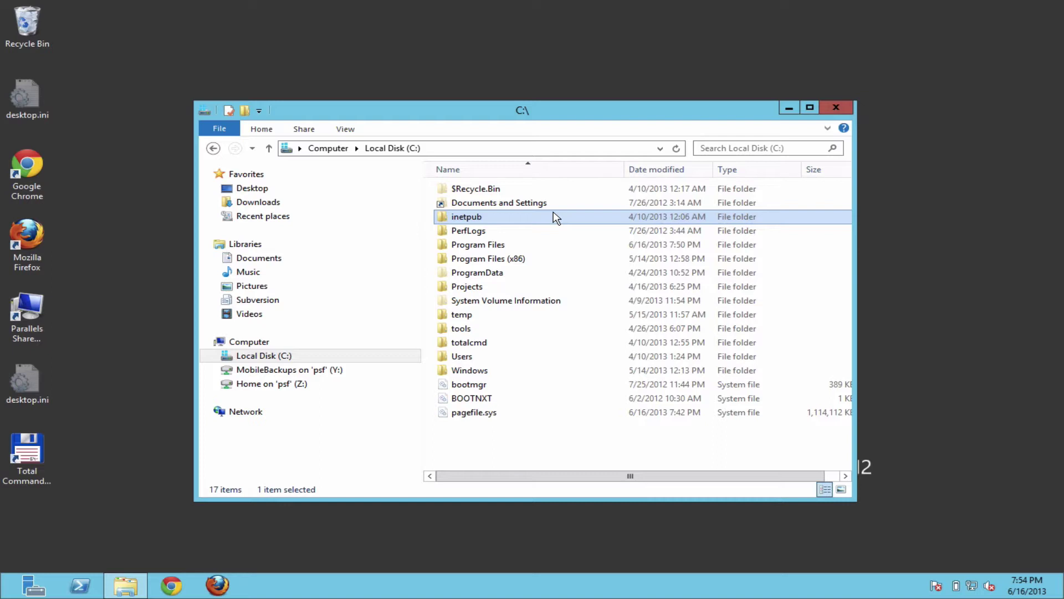
double_click(442, 221)
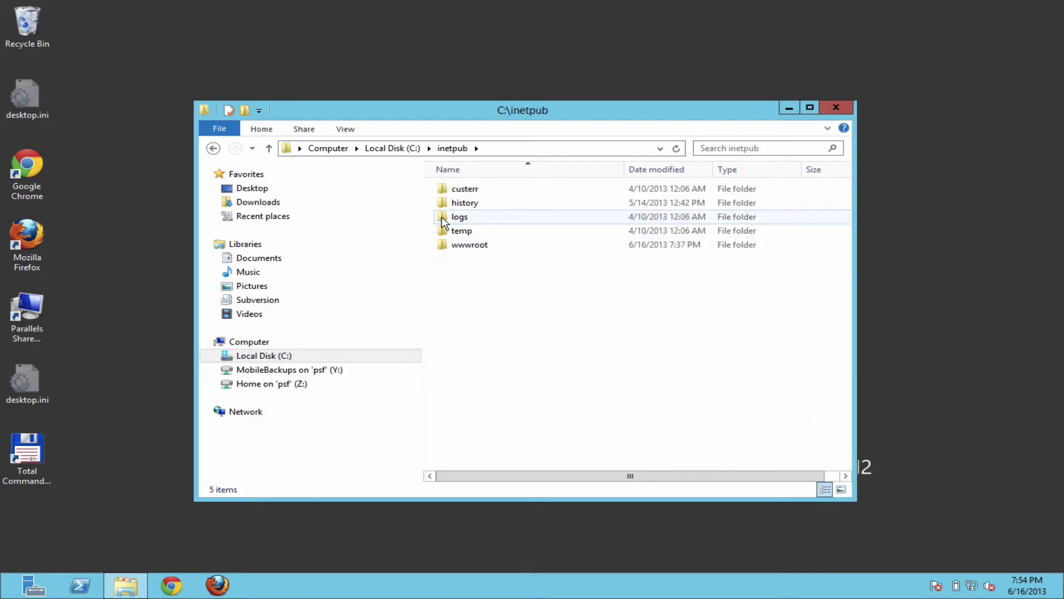
double_click(455, 249)
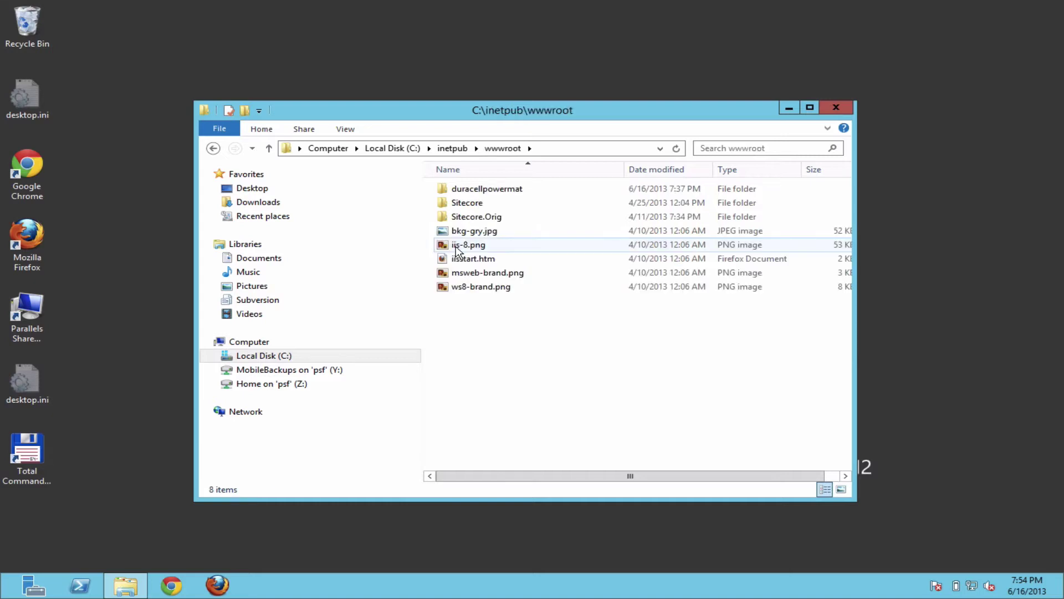
left_click(501, 192)
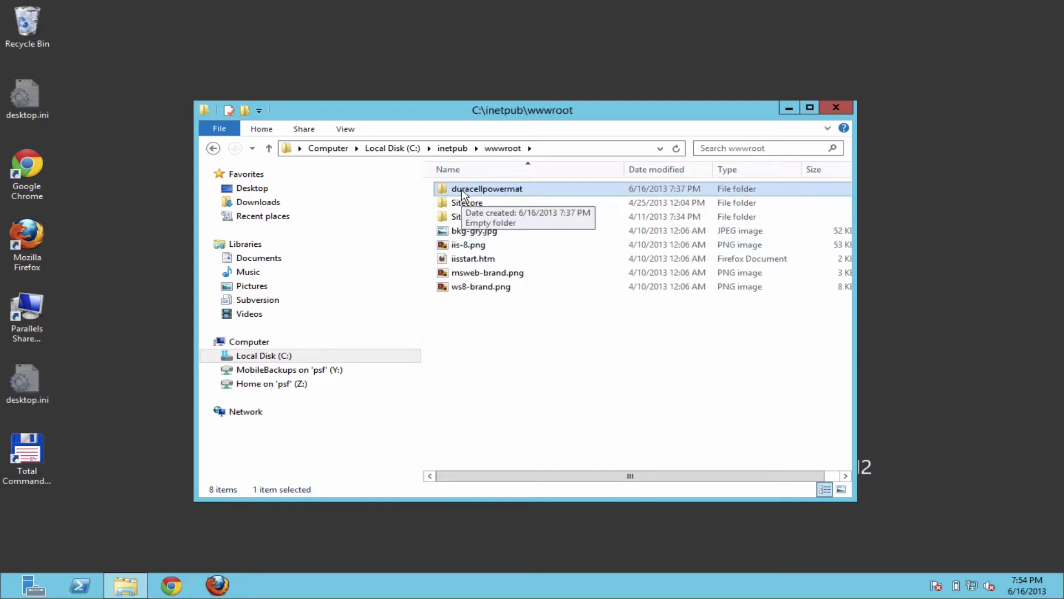
right_click(462, 194)
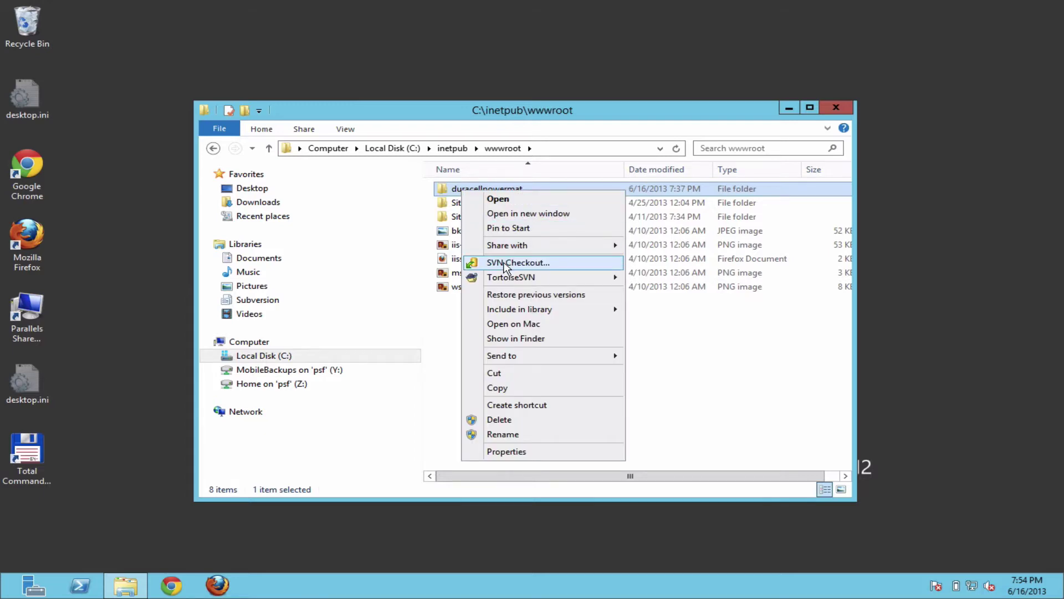
left_click(505, 262)
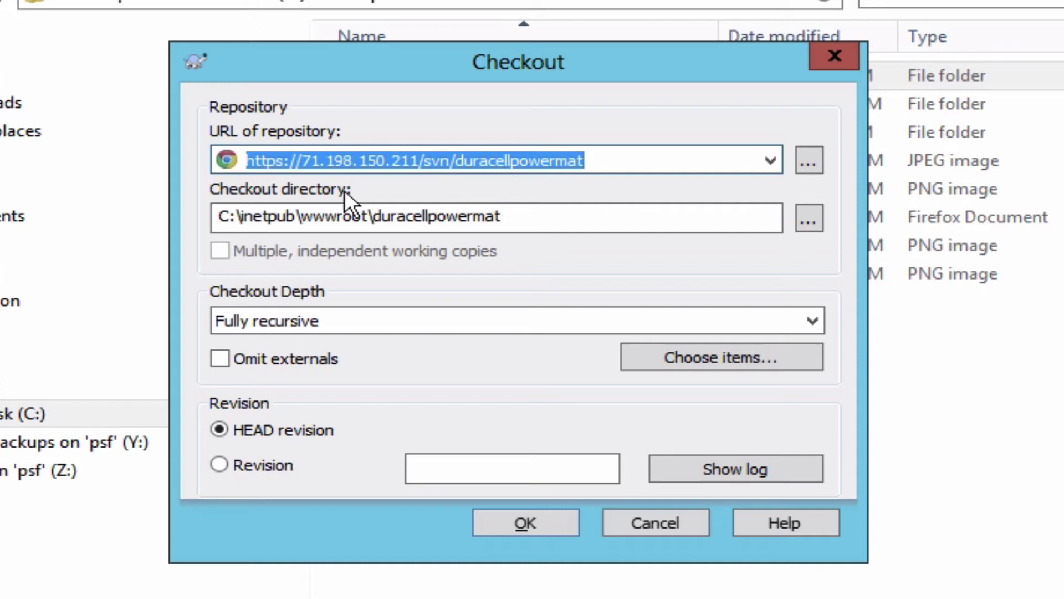
Step: Confirm the checkout settings for the repository URL and accept the server certificate
left_click(300, 159)
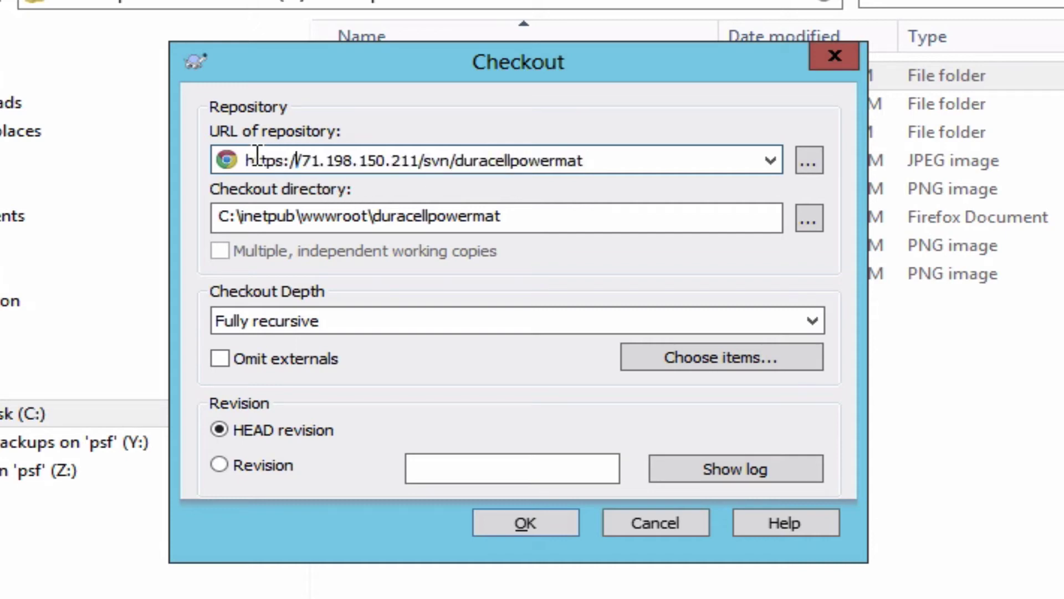
left_click_drag(254, 160, 606, 159)
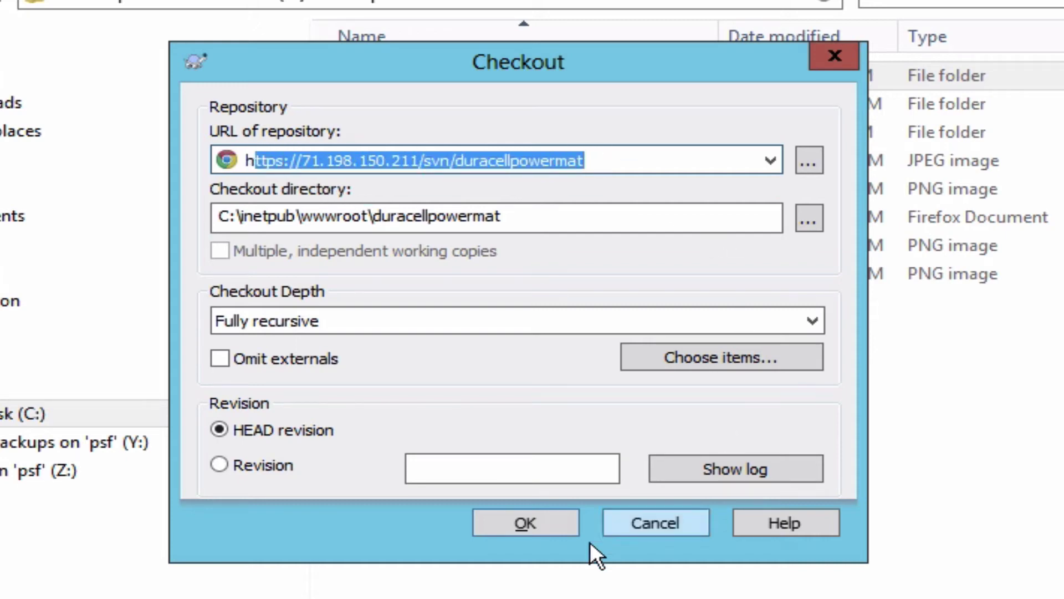
left_click(524, 516)
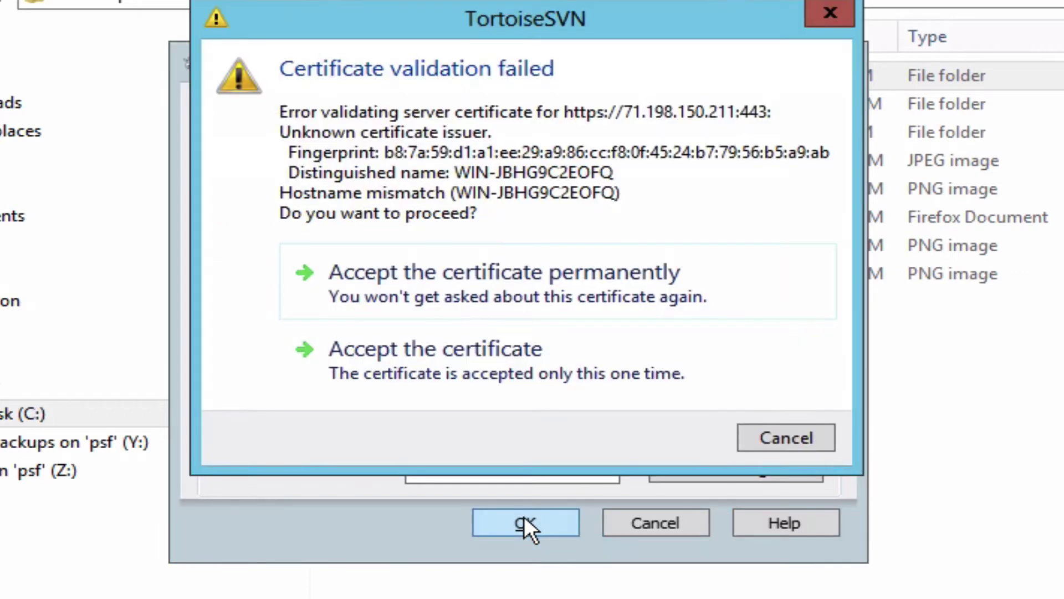
left_click(551, 270)
Step: Log in to the SVN server with username and password, saving the authentication
type("ramon")
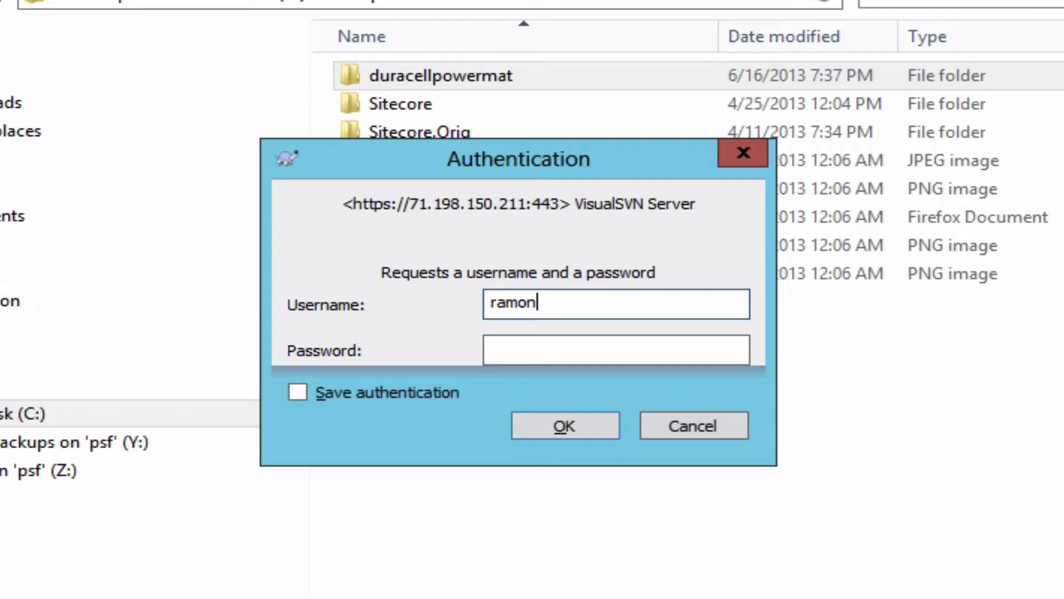
key("Tab")
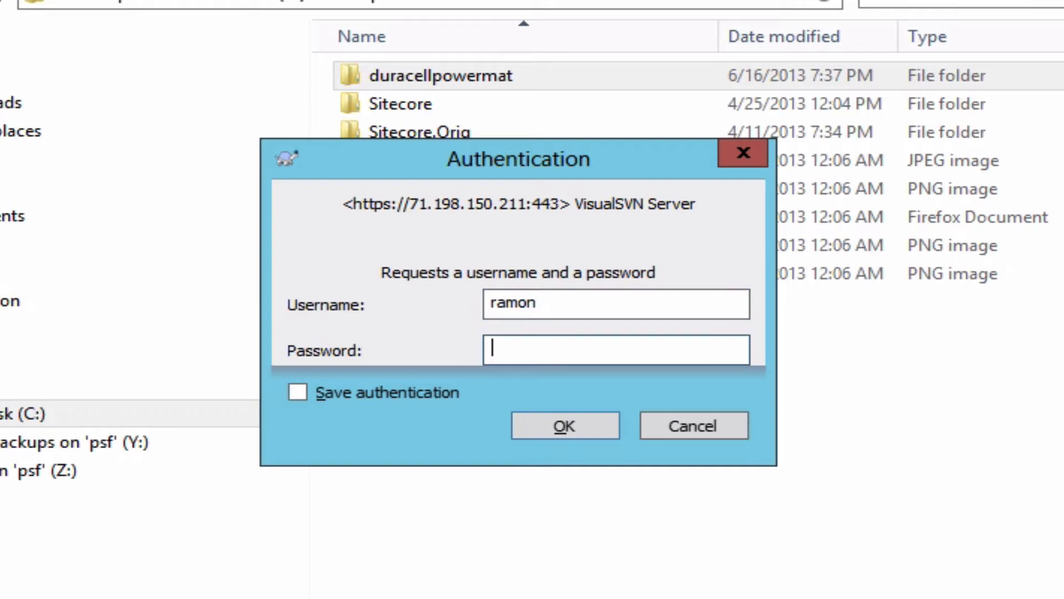
type("••••••••")
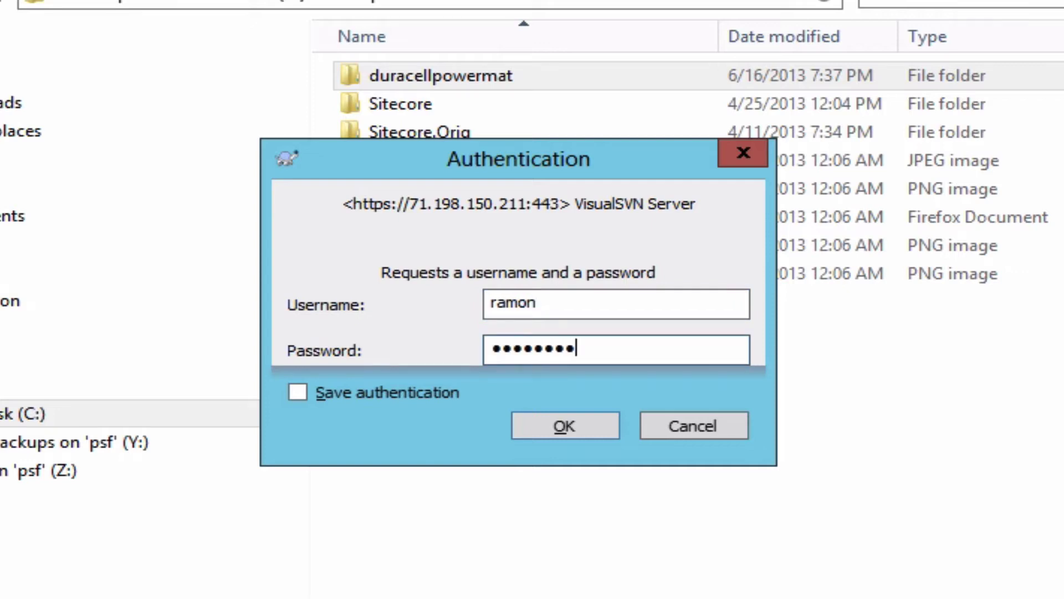
left_click(388, 392)
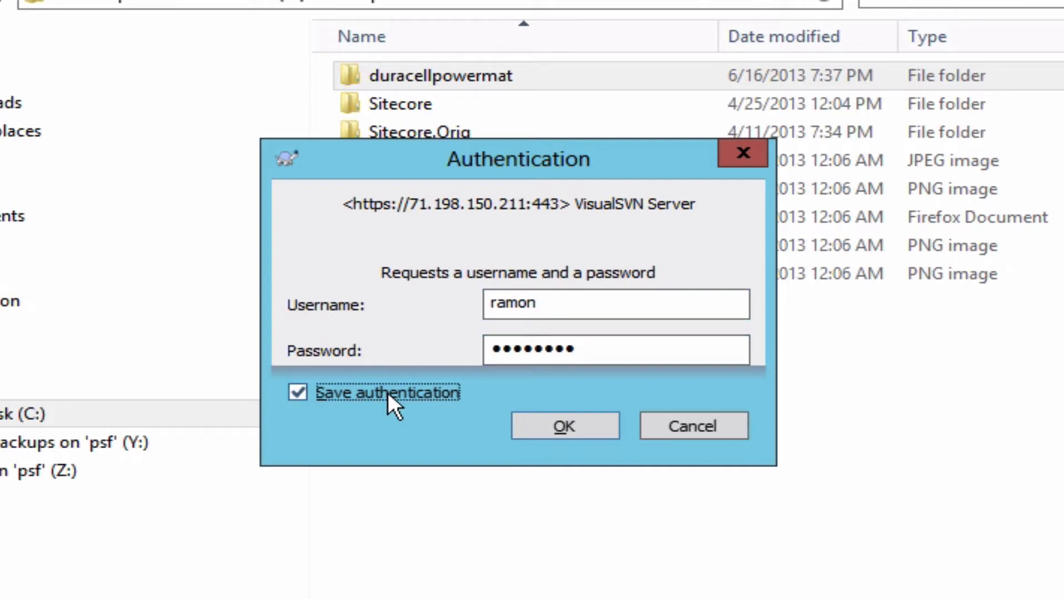
left_click(584, 428)
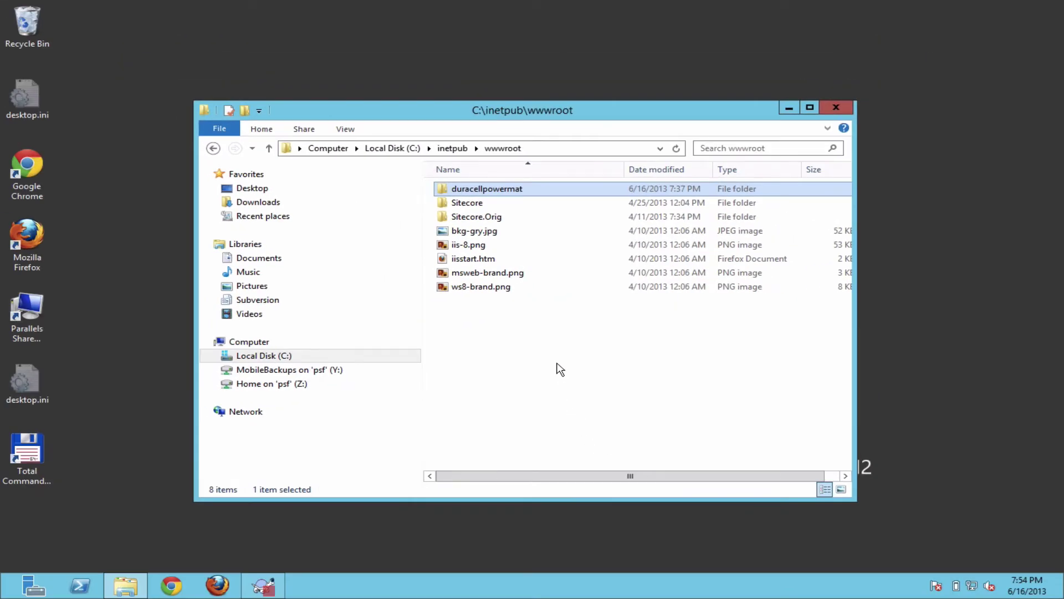
Step: Bring the TortoiseSVN checkout progress window to the front
left_click(255, 586)
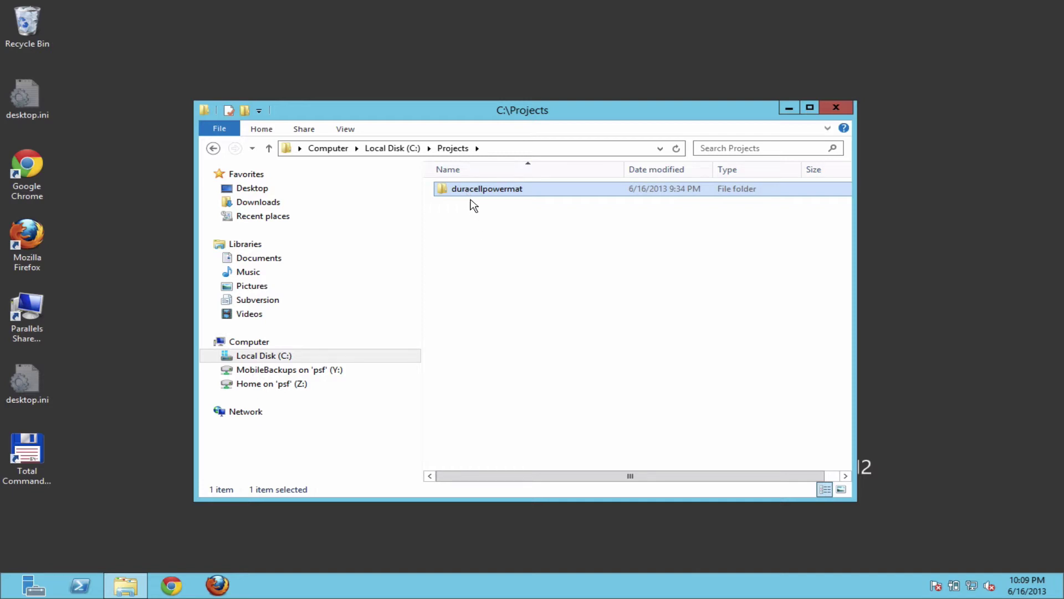
double_click(470, 194)
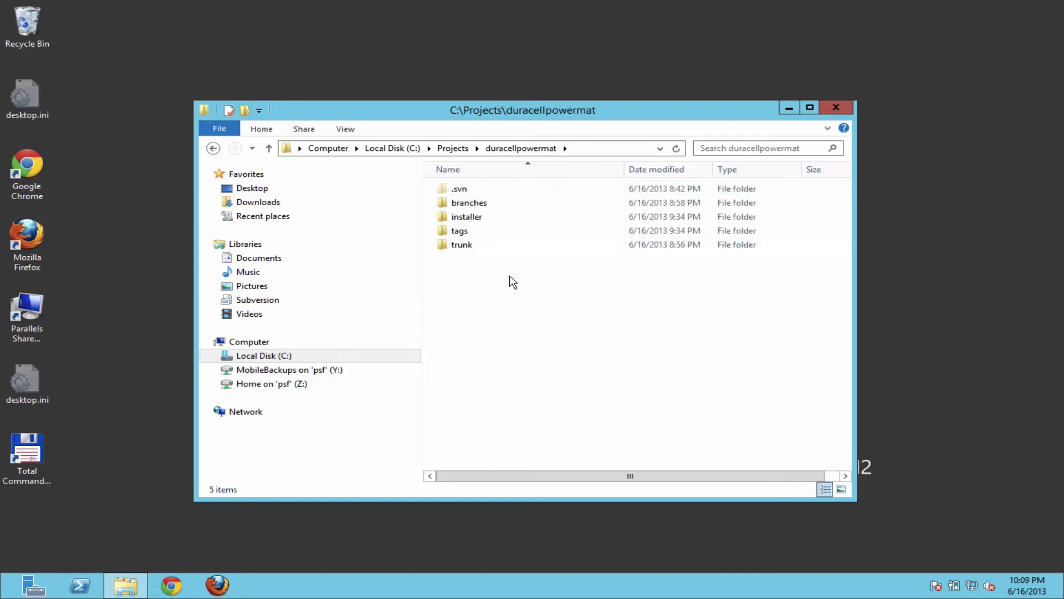
left_click(486, 205)
left_click(472, 247, "shift")
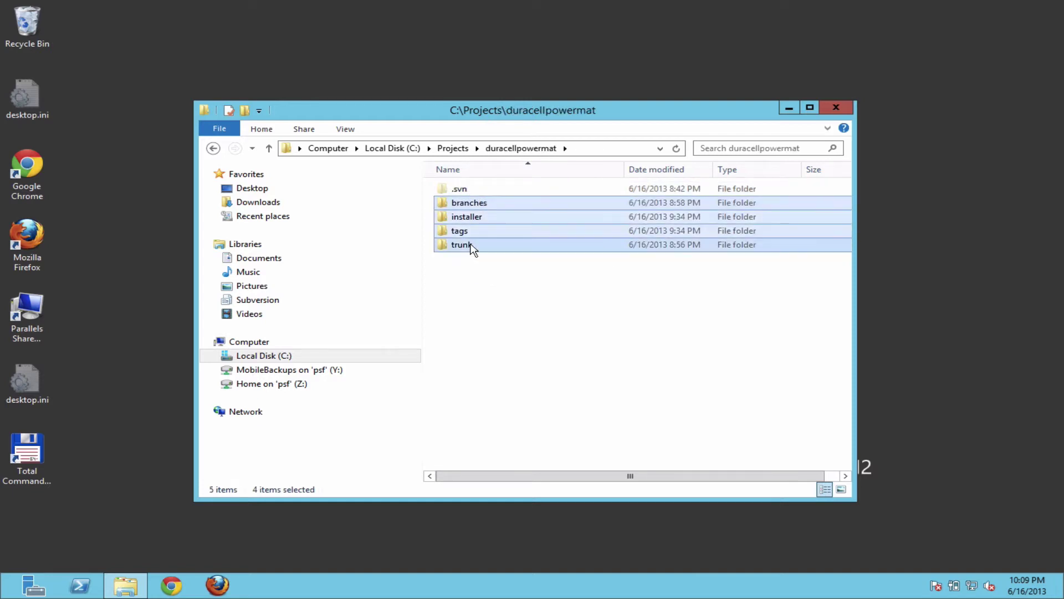
left_click(496, 277)
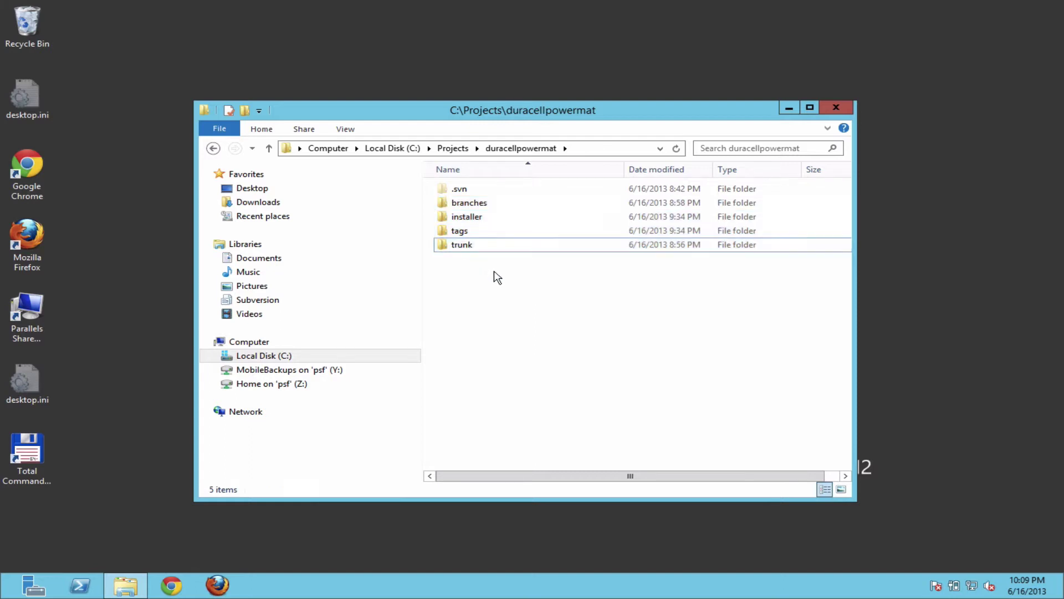
double_click(481, 206)
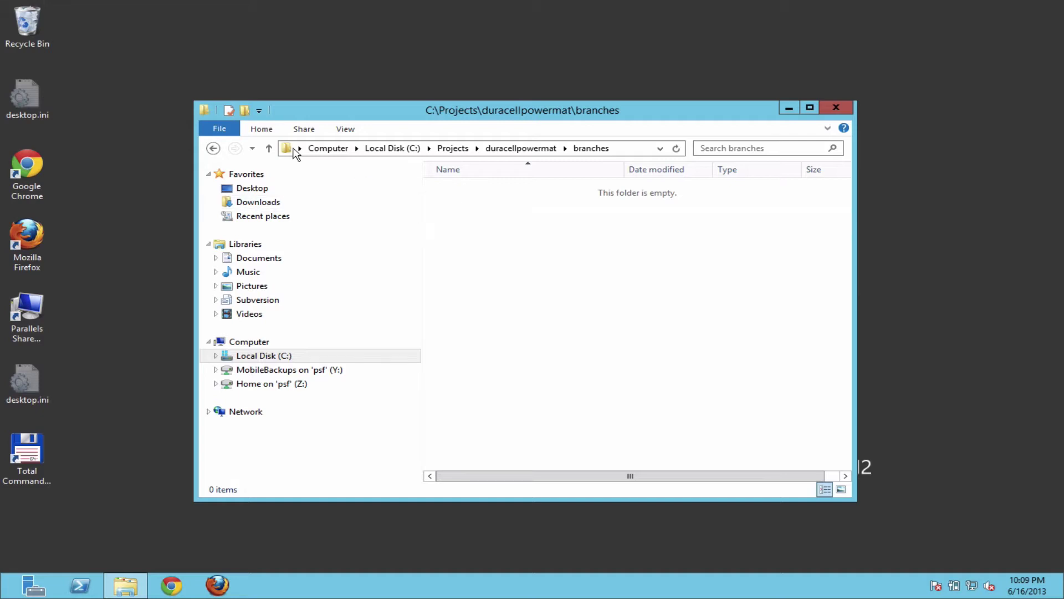
left_click(214, 148)
left_click(479, 222)
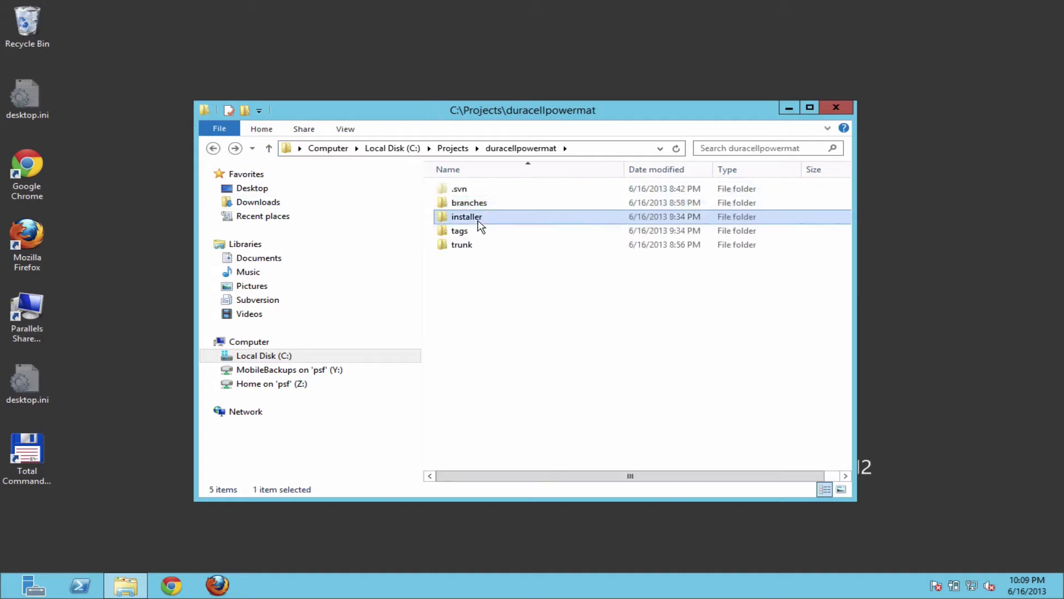
double_click(479, 223)
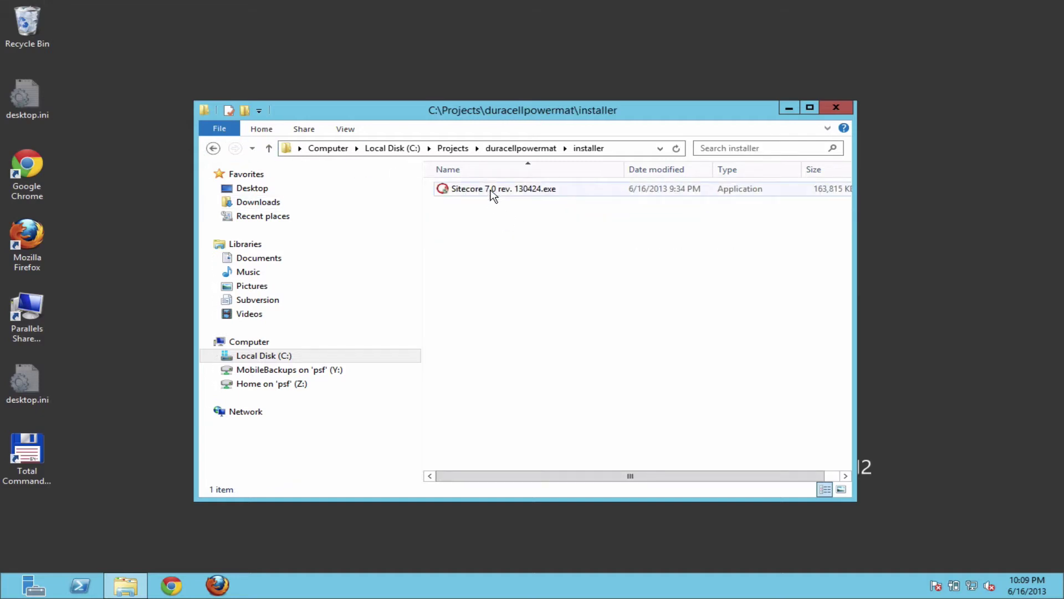
left_click(214, 148)
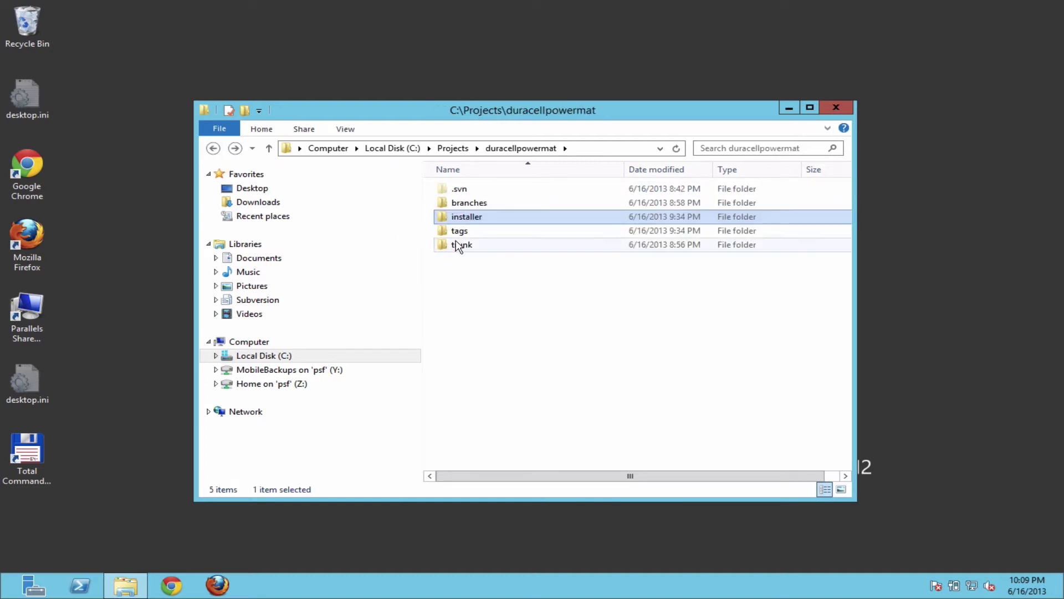
left_click(467, 248)
double_click(468, 249)
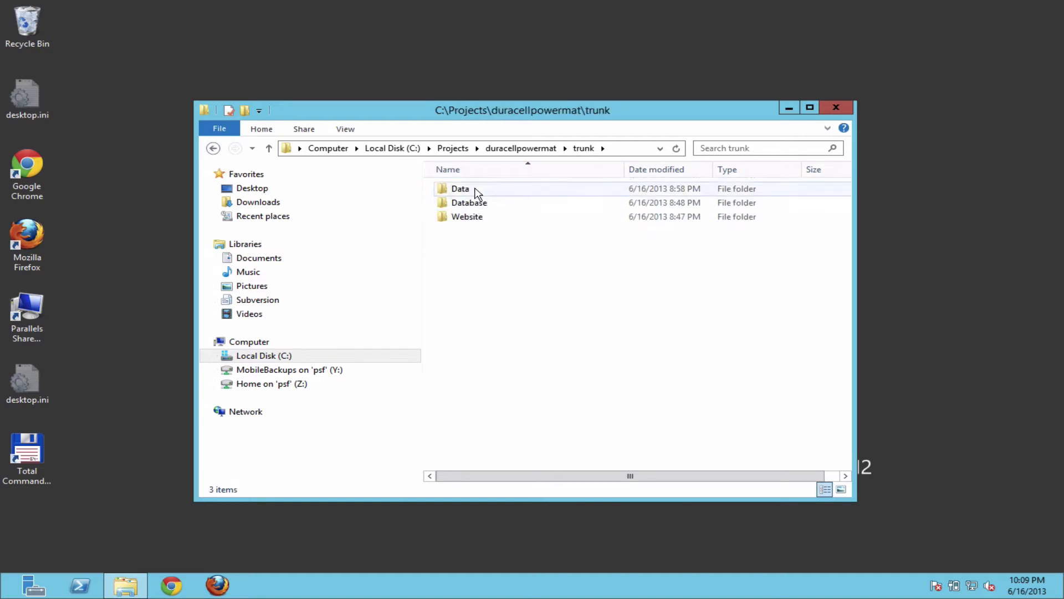
left_click(214, 148)
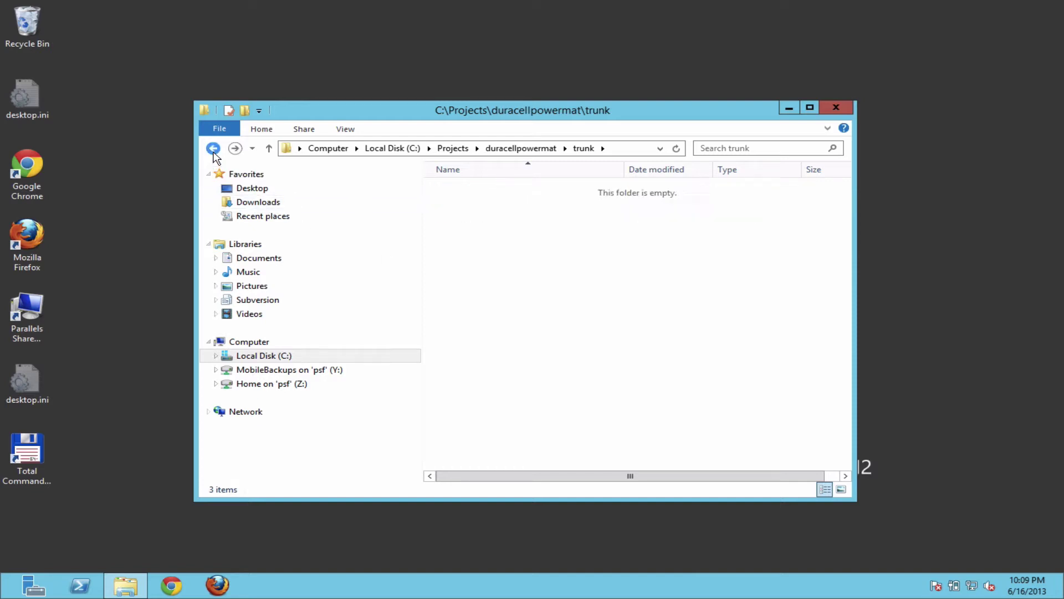
double_click(464, 246)
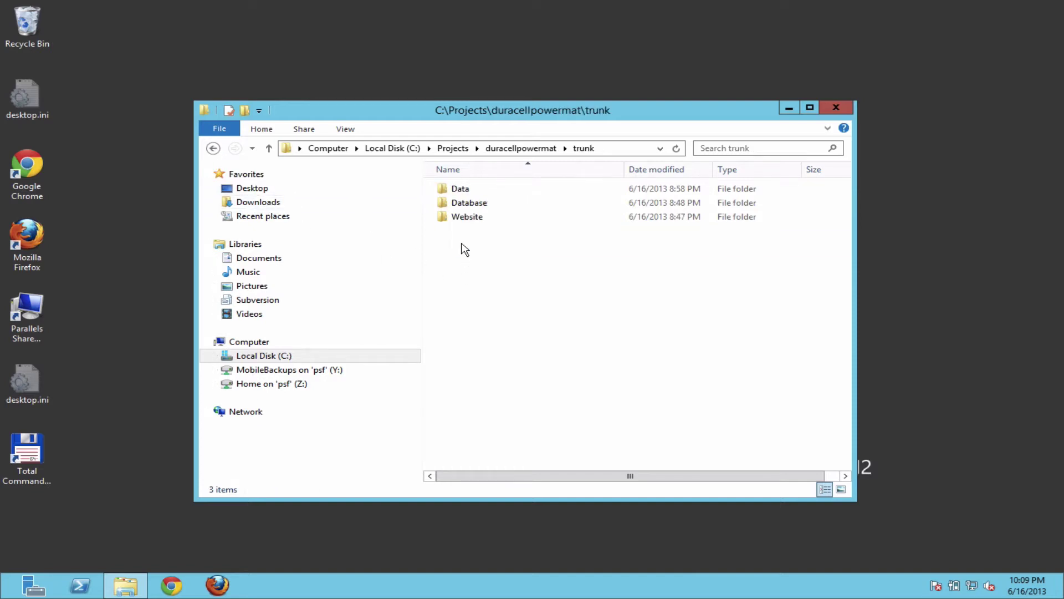
left_click(482, 192)
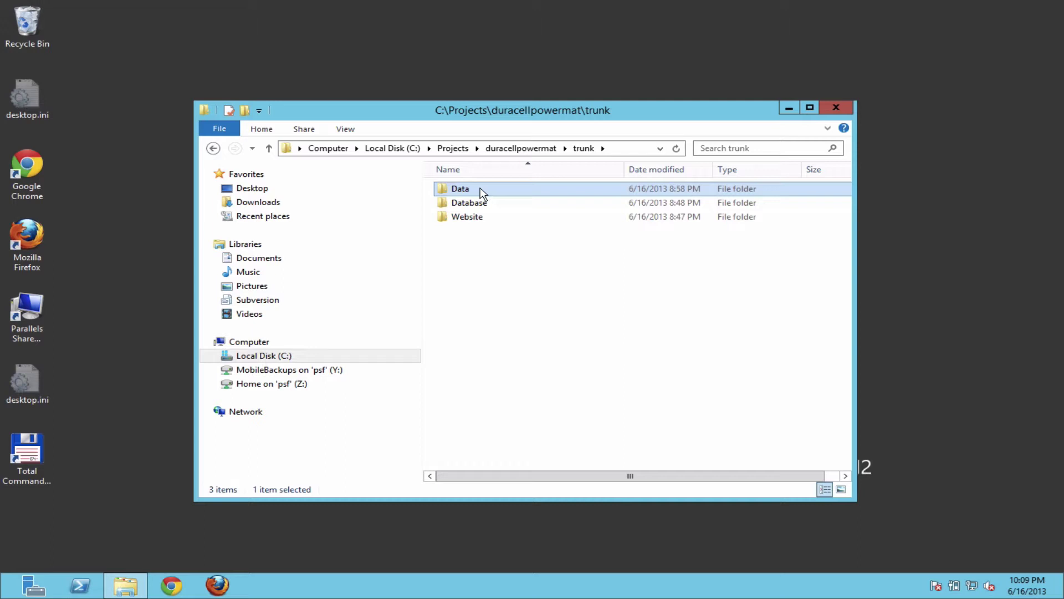
left_click(490, 204)
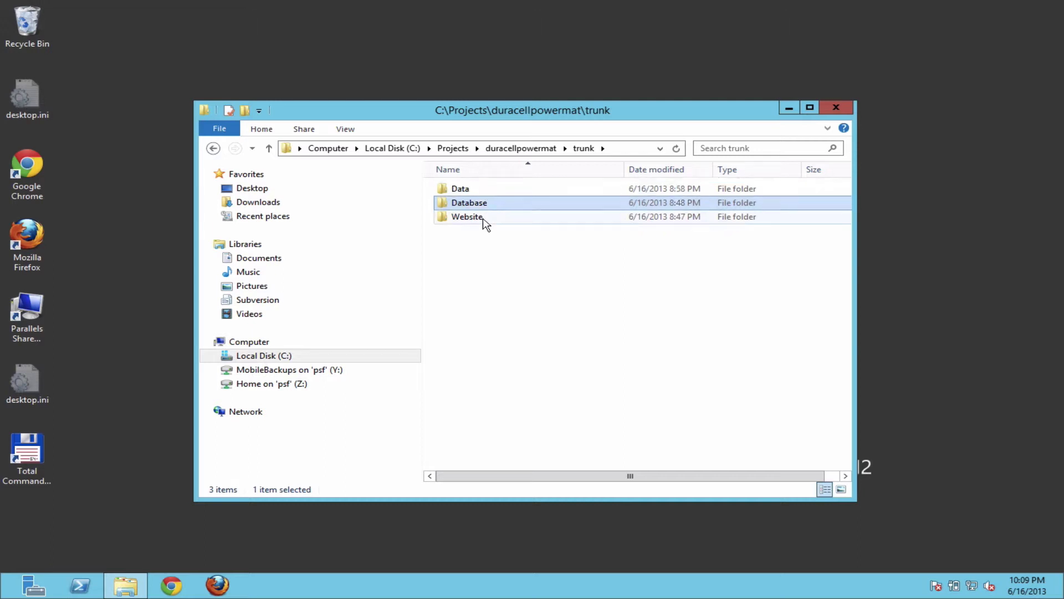
double_click(471, 190)
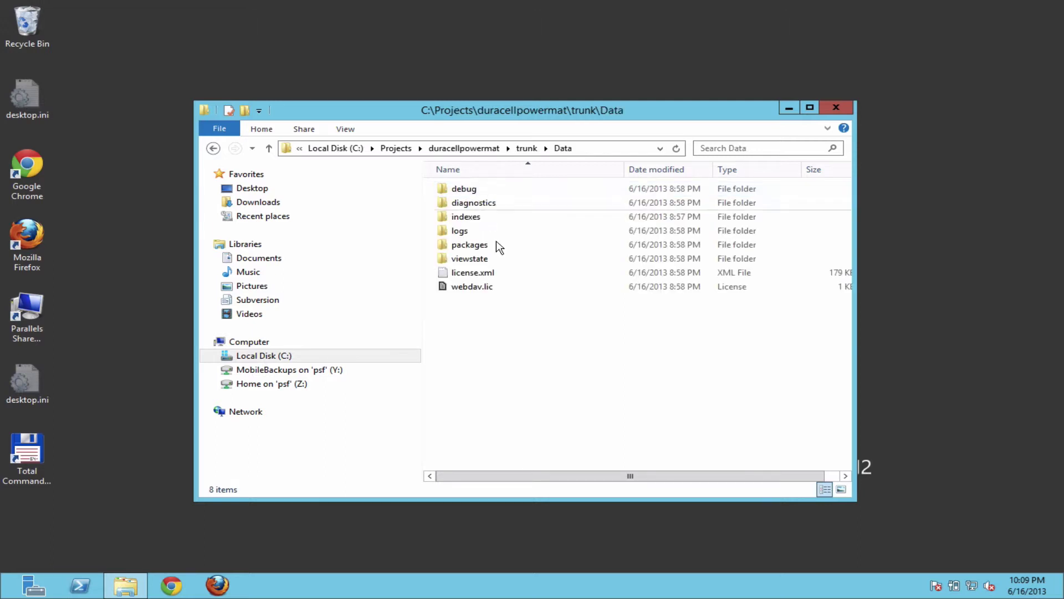
left_click(213, 147)
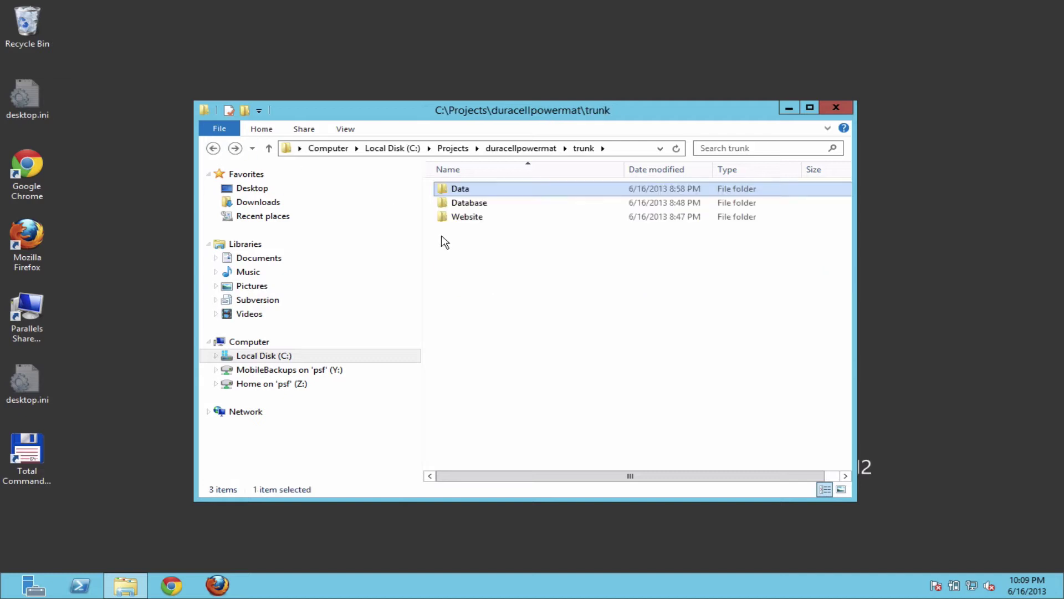
double_click(488, 203)
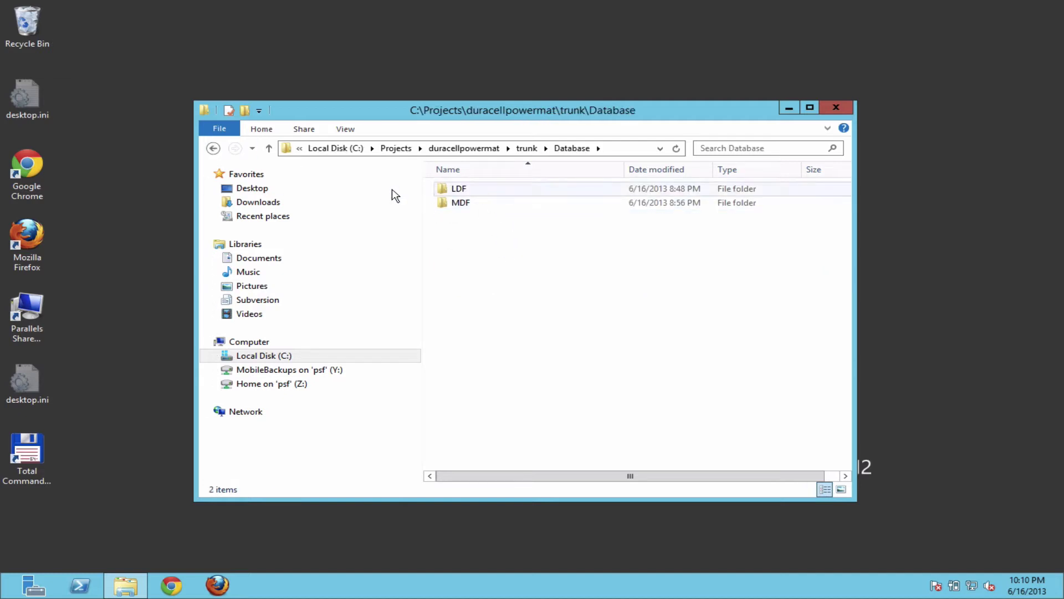
left_click(213, 148)
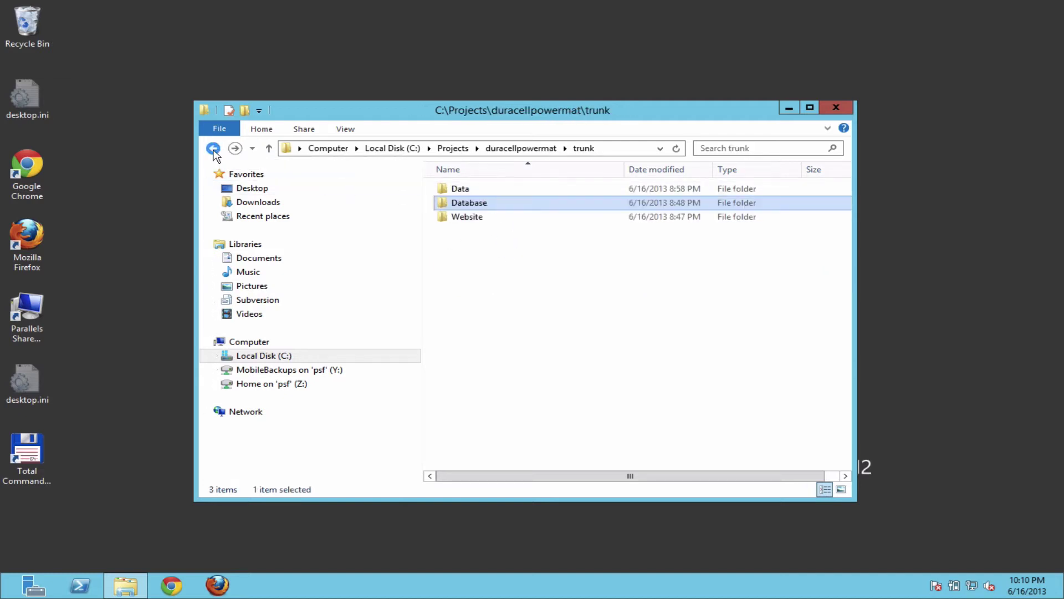
double_click(471, 217)
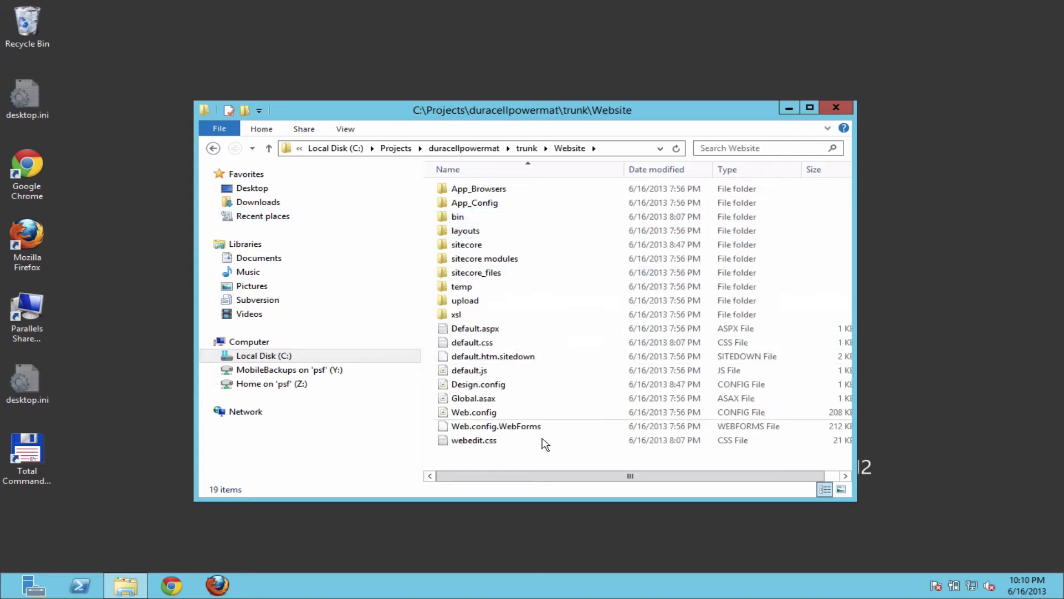
left_click(213, 148)
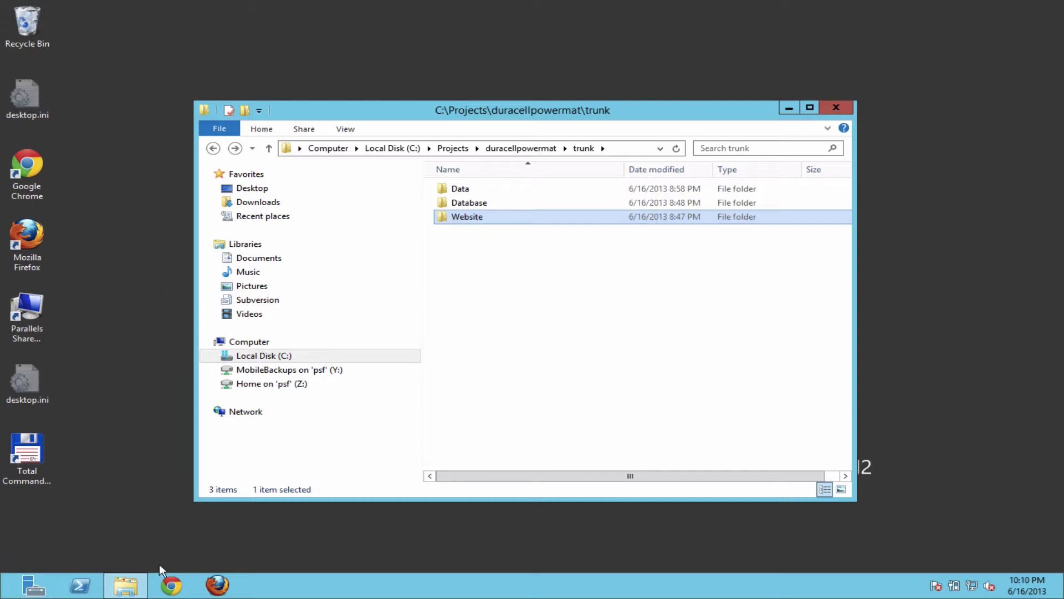
Step: Launch IIS Manager by running a command from the Win+R Run dialog
mouse_move(1, 597)
key("super+r")
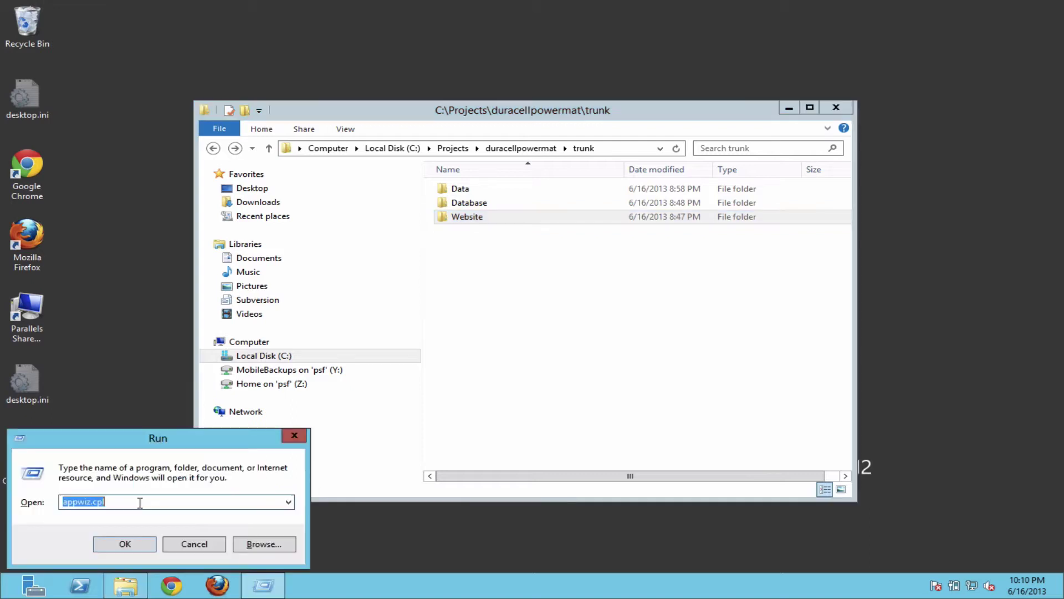
type("totalcmd")
key("Return")
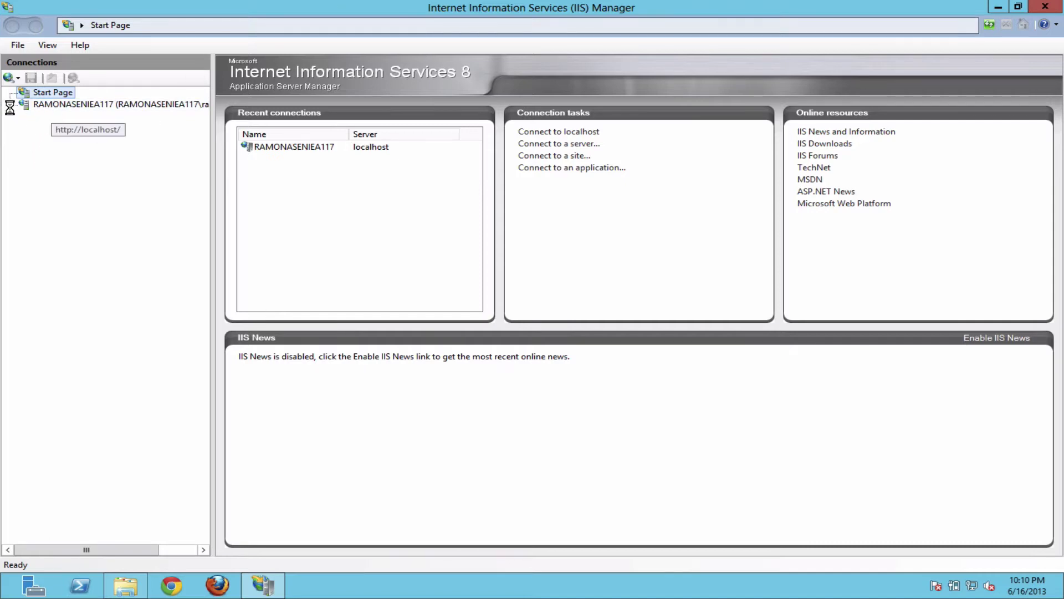
Step: Decline the Web Platform prompt and expand the local server's Sites node
left_click(33, 107)
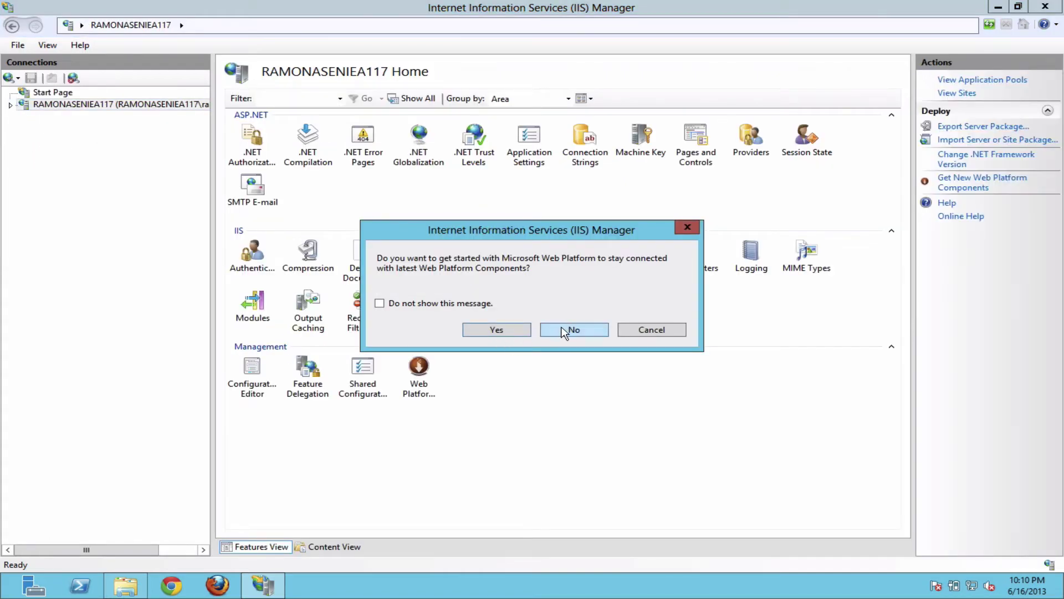
left_click(566, 331)
left_click(11, 105)
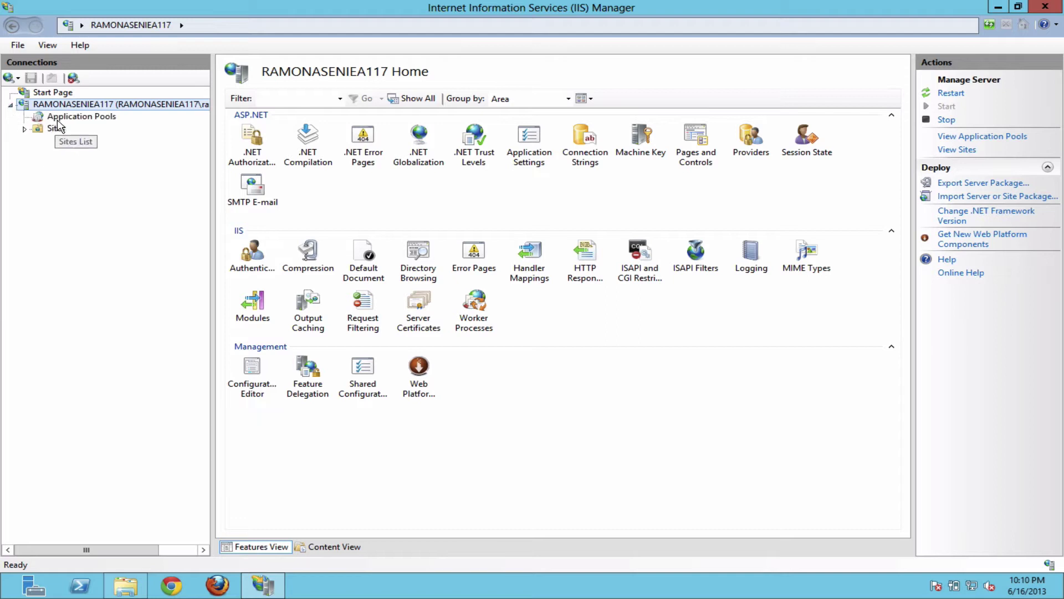
left_click(30, 131)
left_click(23, 129)
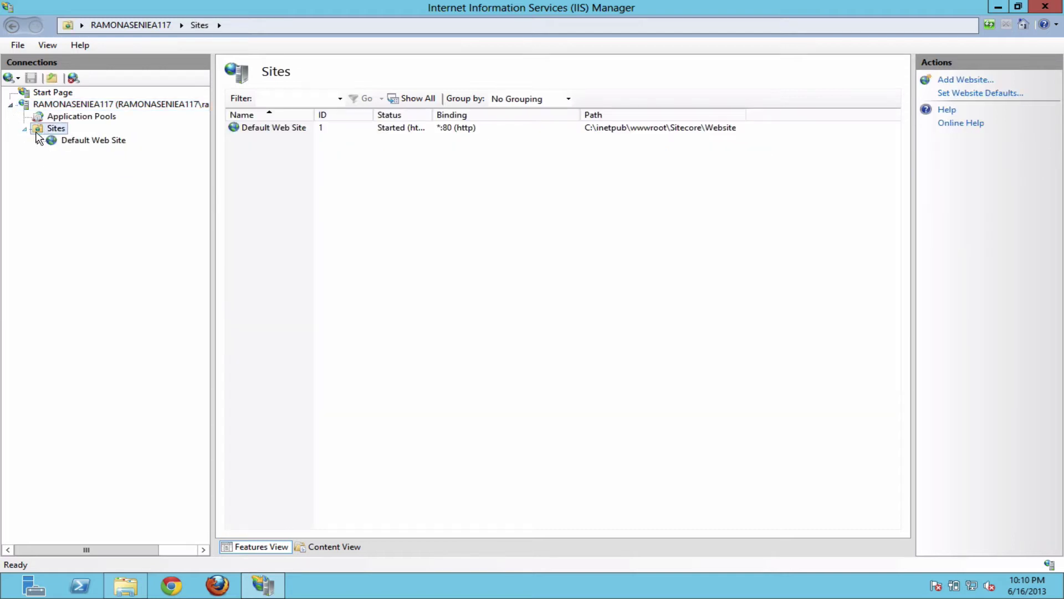
Step: Start a new website named 'duracellpowermet'
right_click(59, 134)
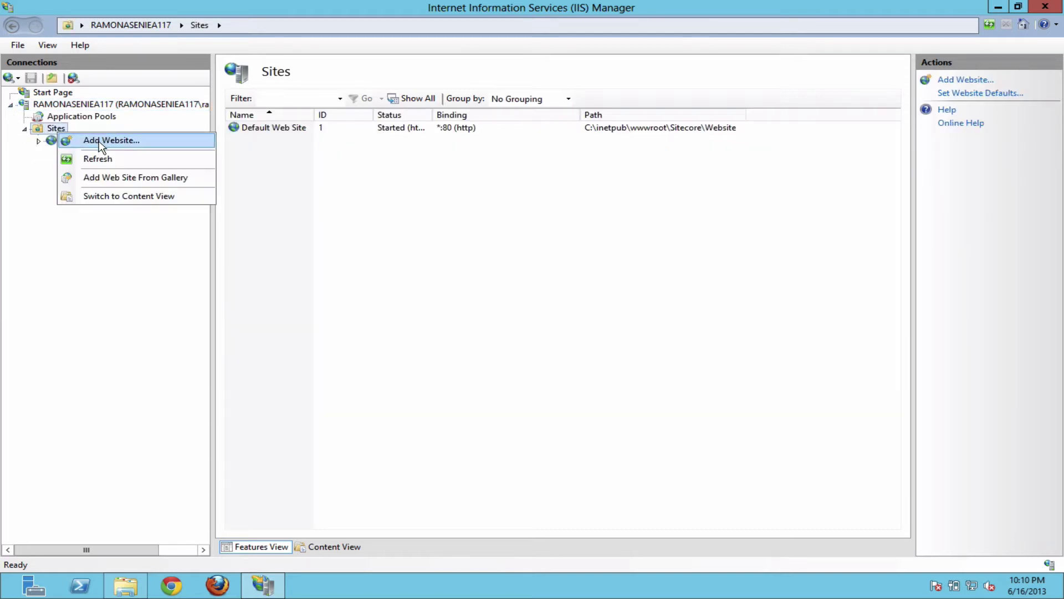
left_click(103, 141)
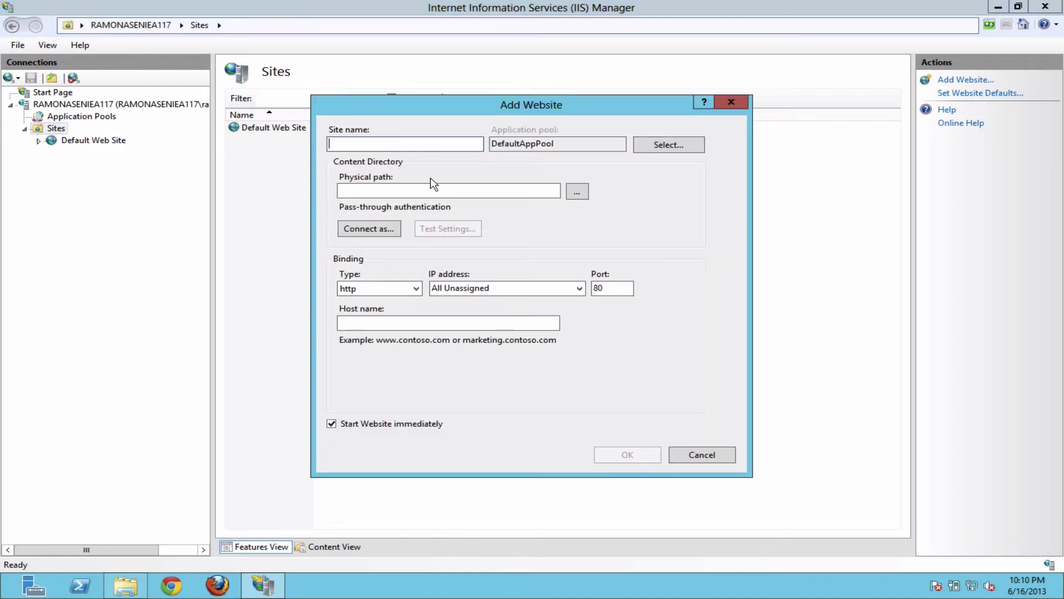
type("duracellpowermet")
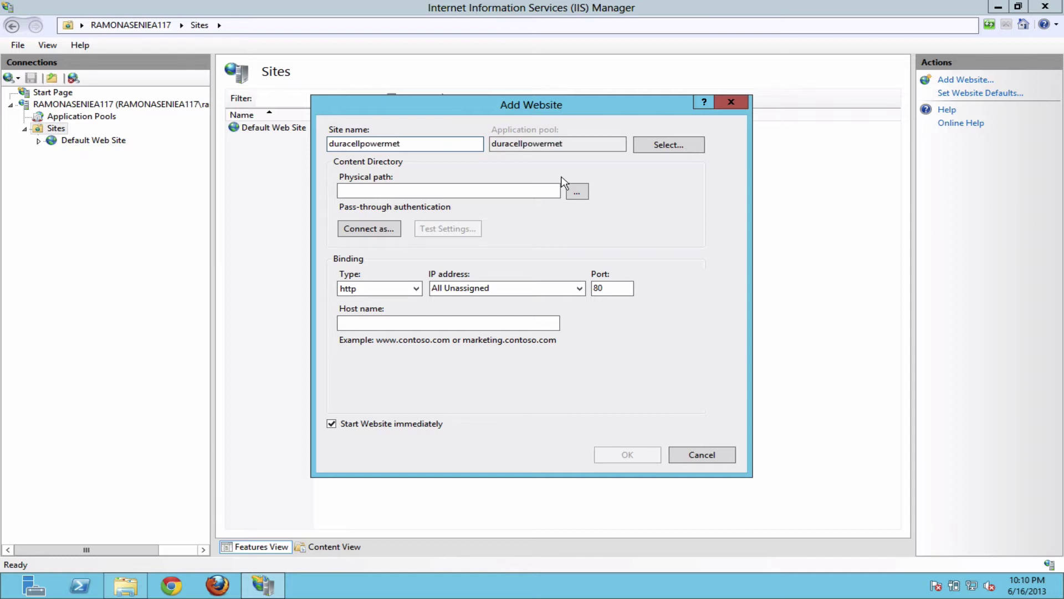
Step: Set the site's physical path to C:\Projects\duracellpowermat\trunk\Website and submit it
left_click(577, 191)
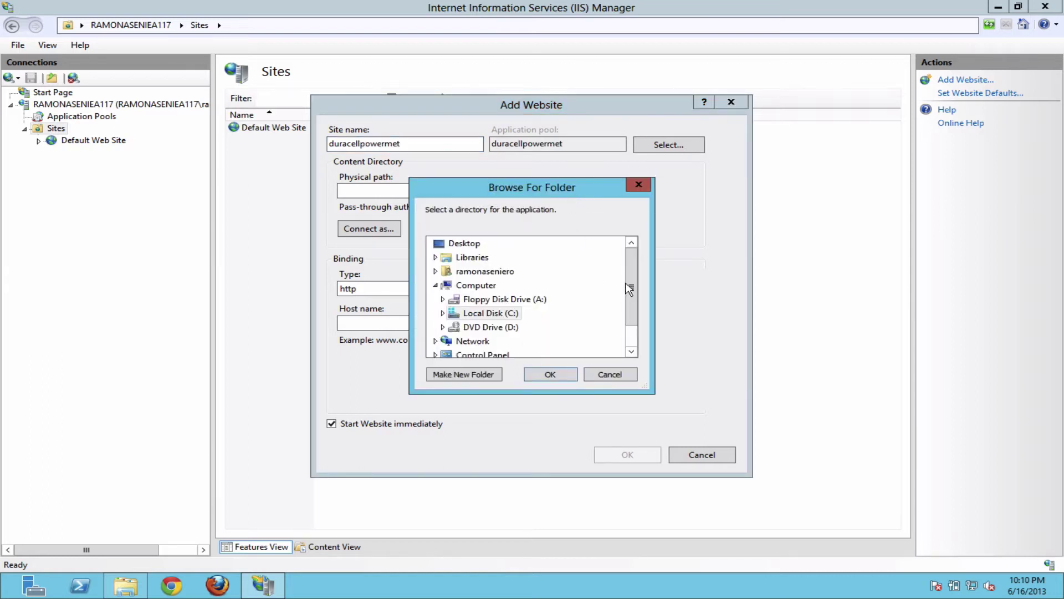
left_click_drag(627, 281, 631, 301)
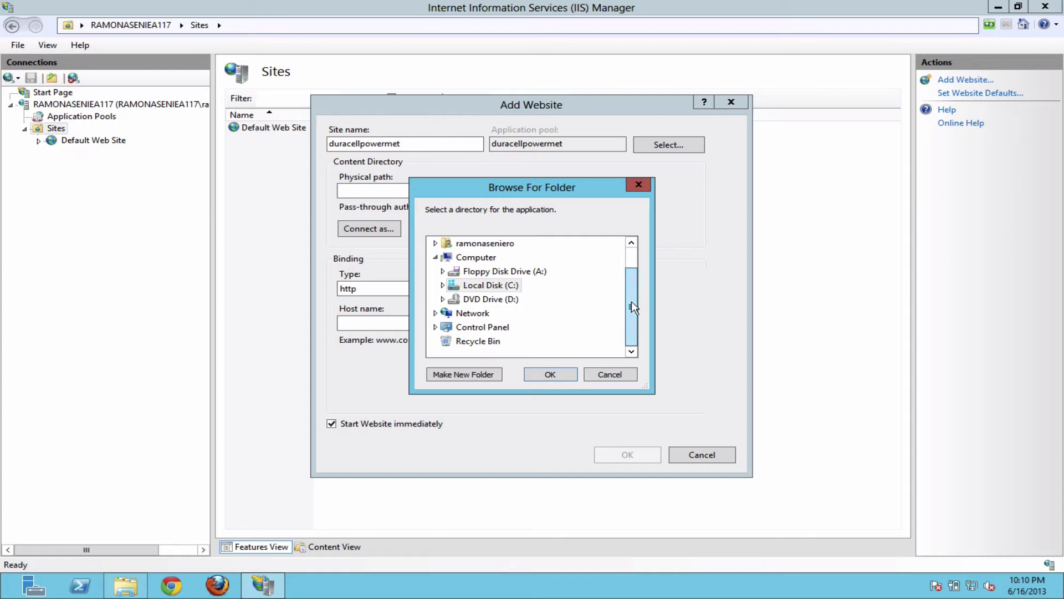
left_click(443, 285)
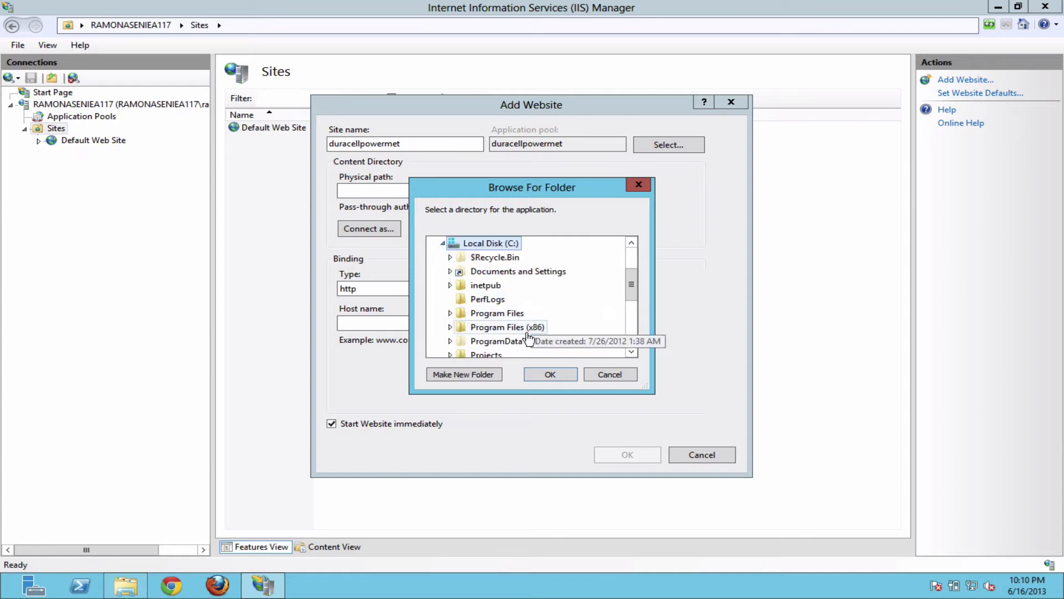
left_click(631, 352)
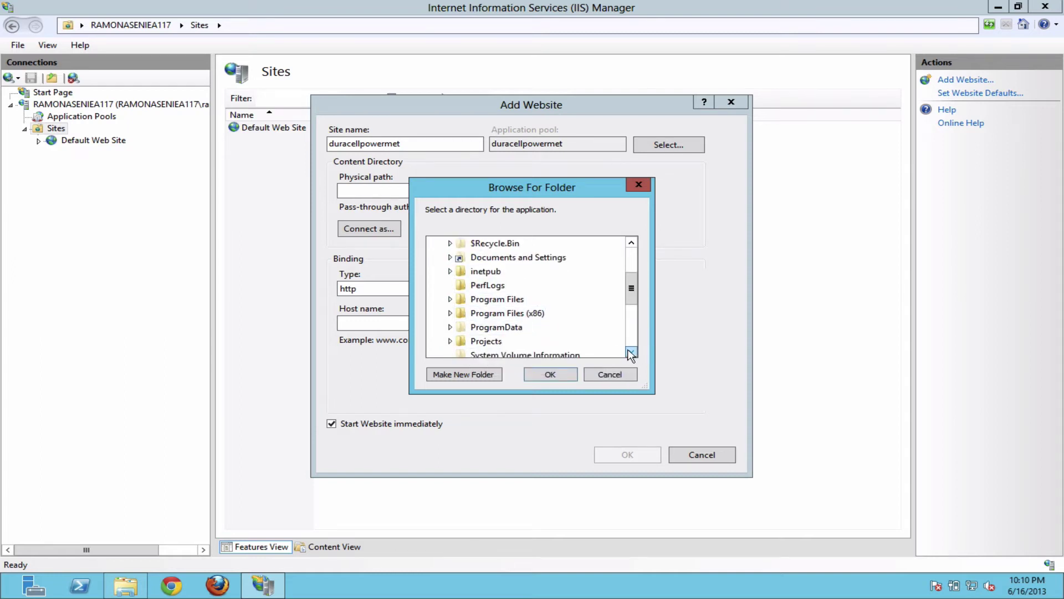
left_click(631, 351)
left_click(631, 351)
left_click(450, 313)
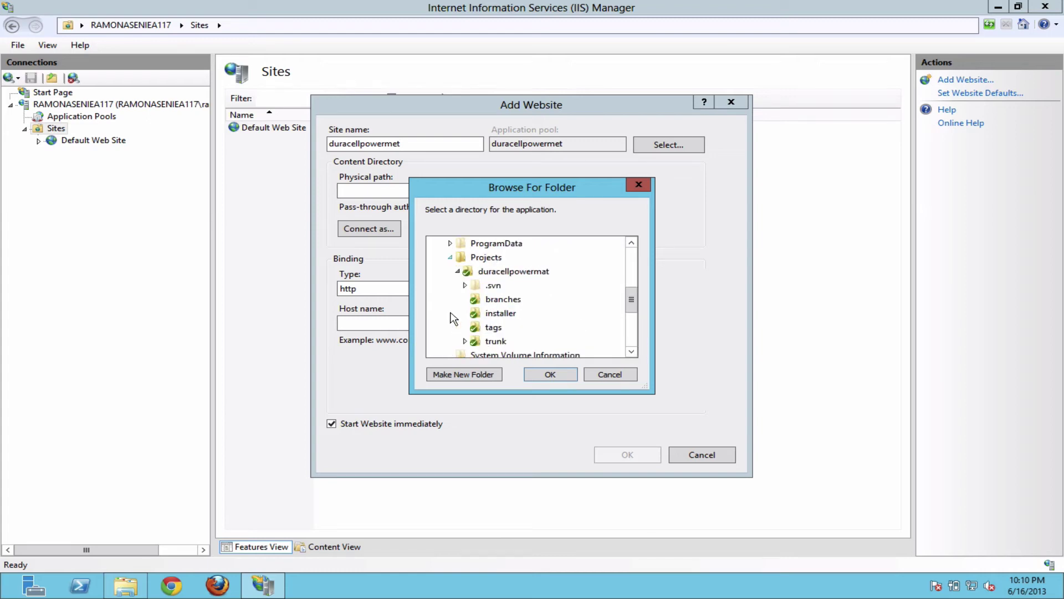
left_click(466, 342)
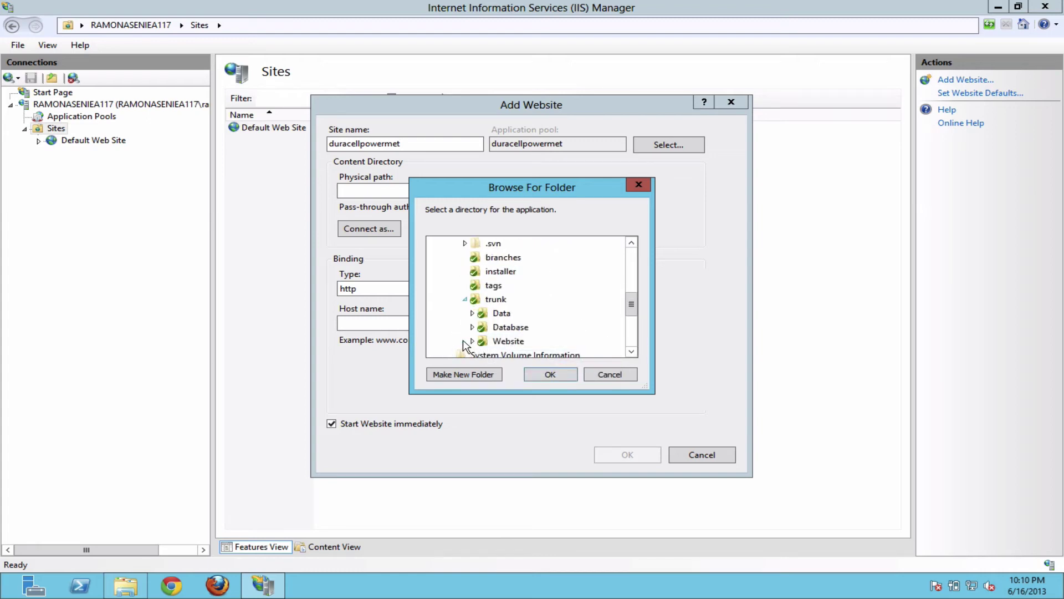
left_click(473, 341)
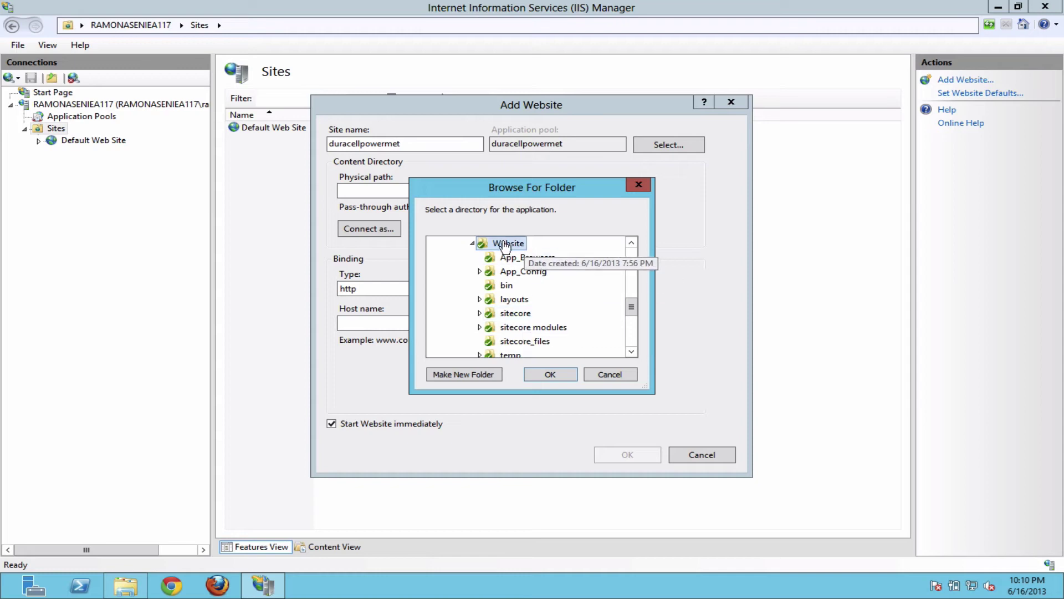
left_click(550, 375)
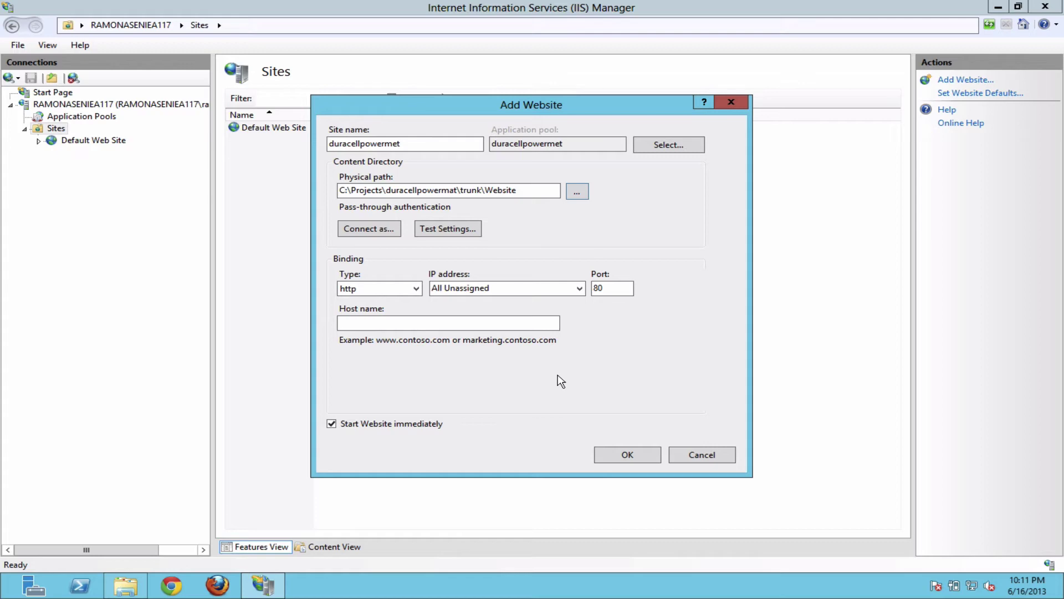
left_click(633, 459)
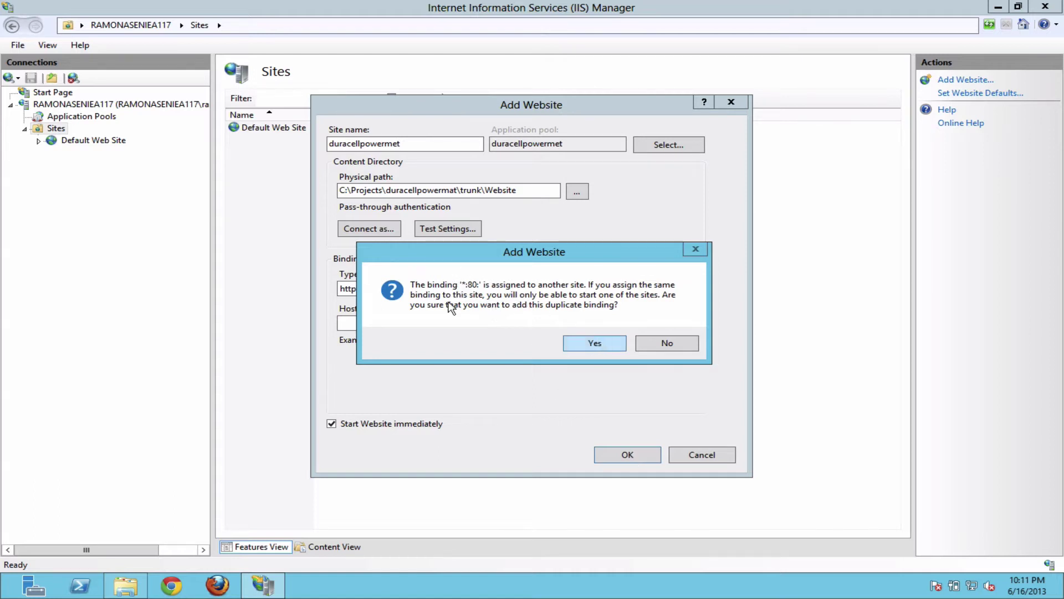
Step: Accept the duplicate port 80 binding, stop Default Web Site and start duracellpowermet
left_click(591, 341)
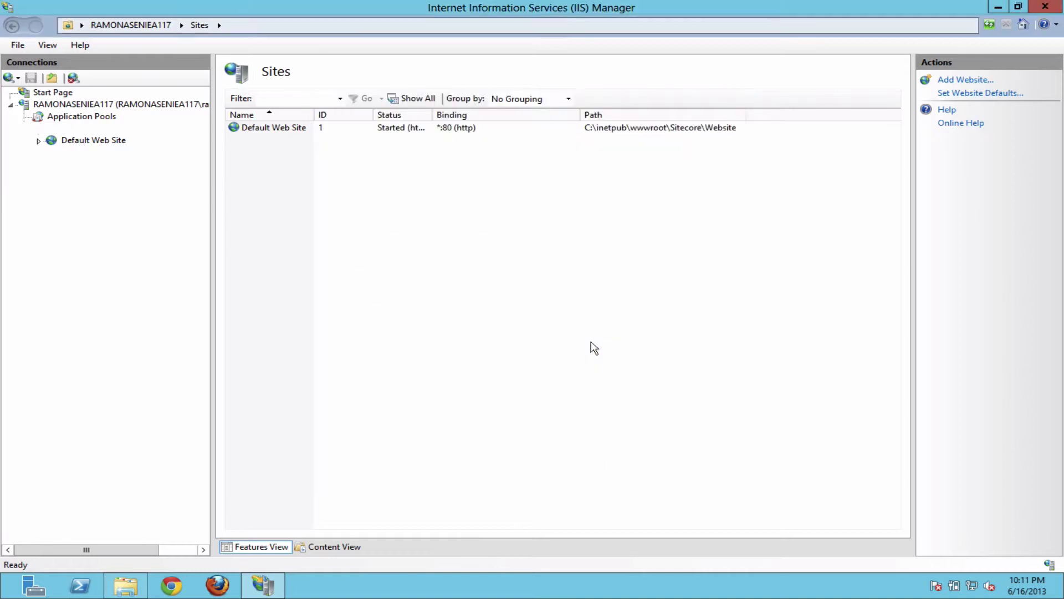
left_click(118, 142)
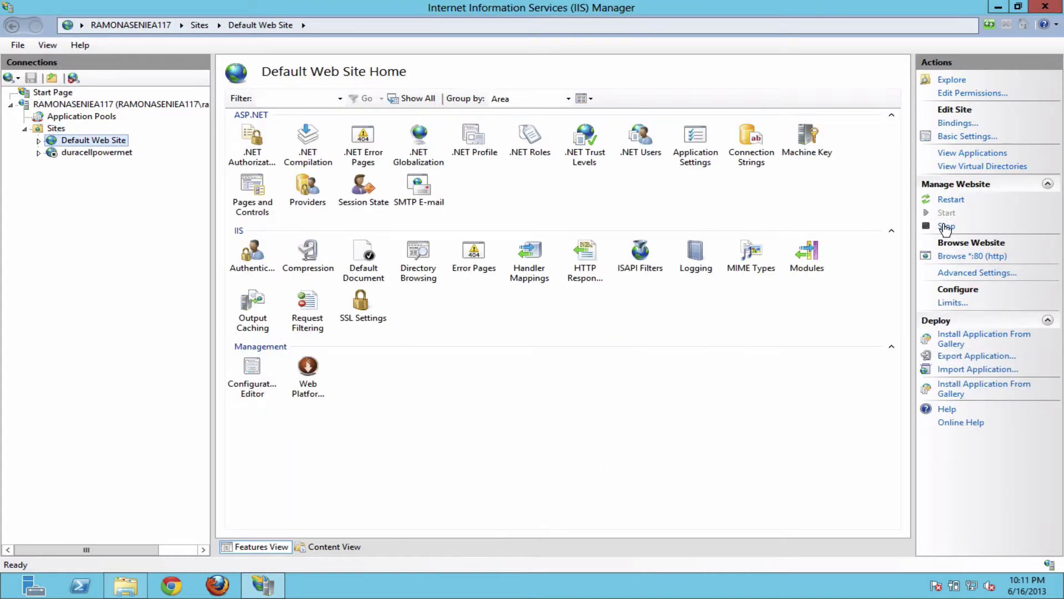
left_click(944, 226)
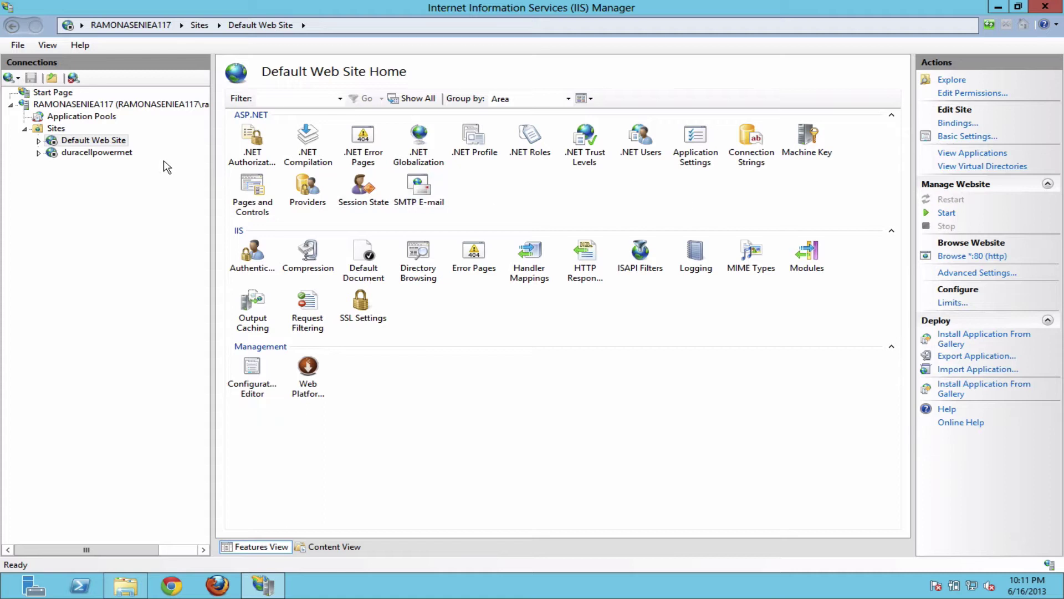
left_click(103, 155)
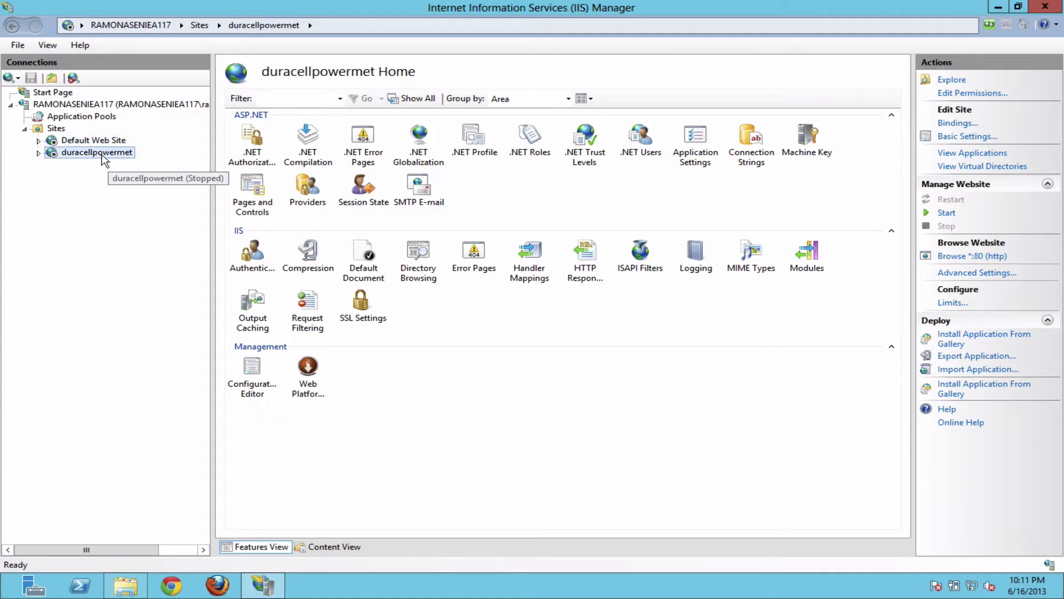
left_click(946, 214)
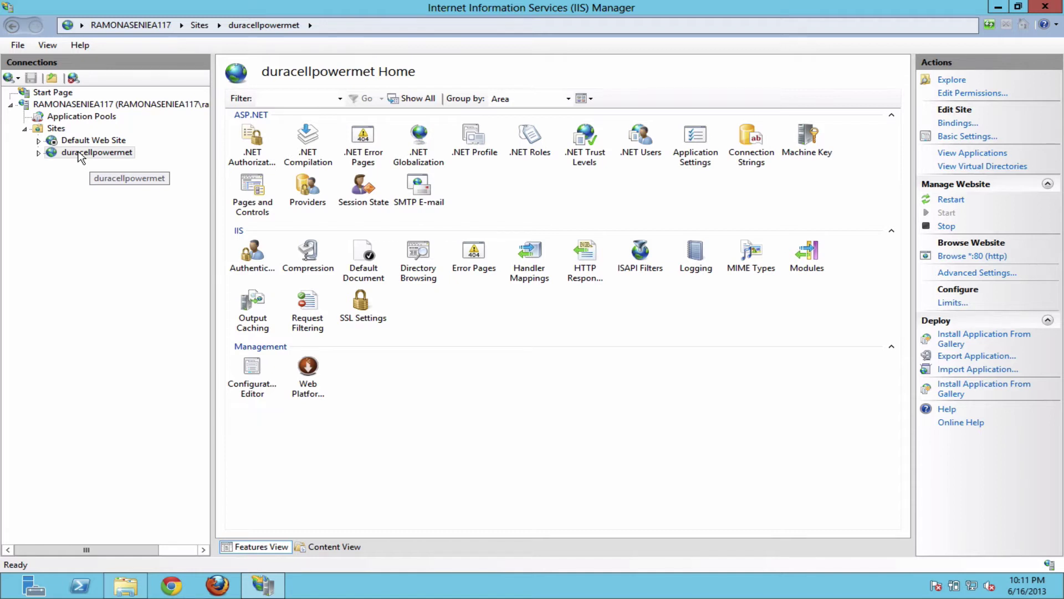
Step: Browse duracellpowermet on port 80, reading the 'Required license is missing: Runtime' error
left_click(973, 256)
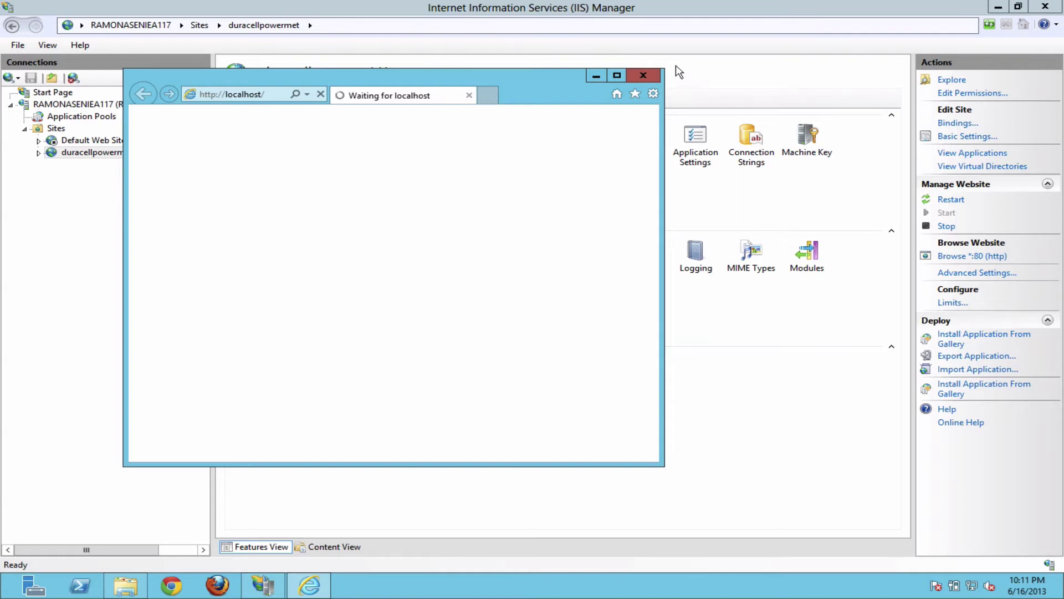
left_click_drag(663, 71, 868, 34)
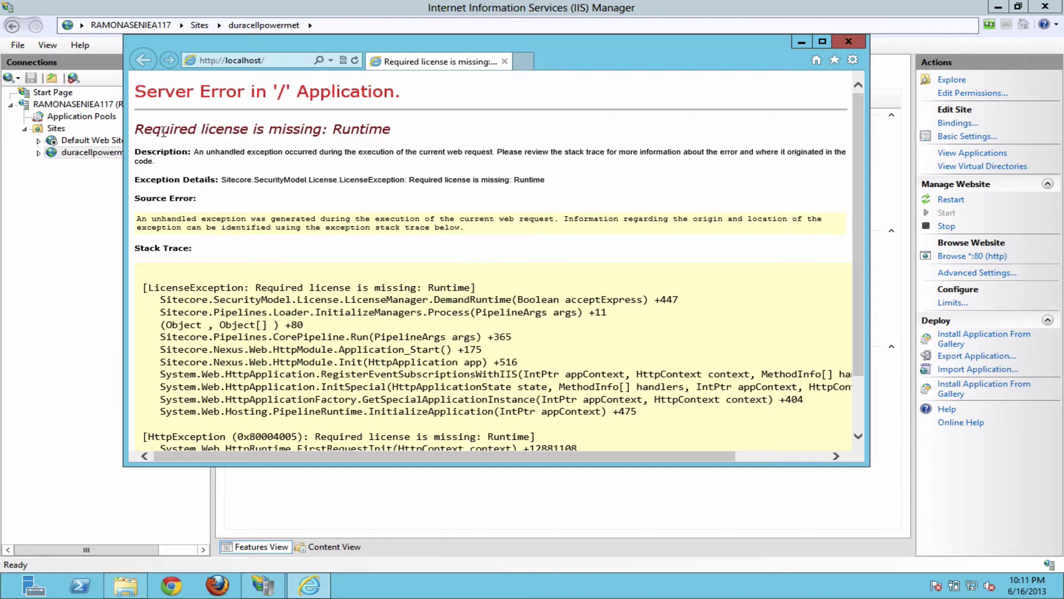
left_click_drag(140, 128, 420, 131)
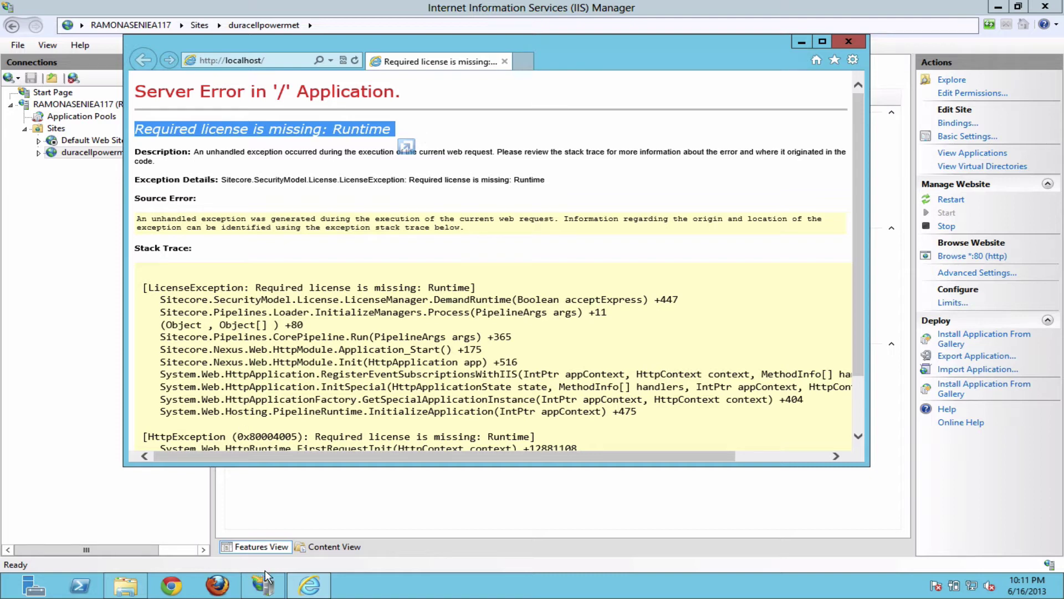
left_click(323, 515)
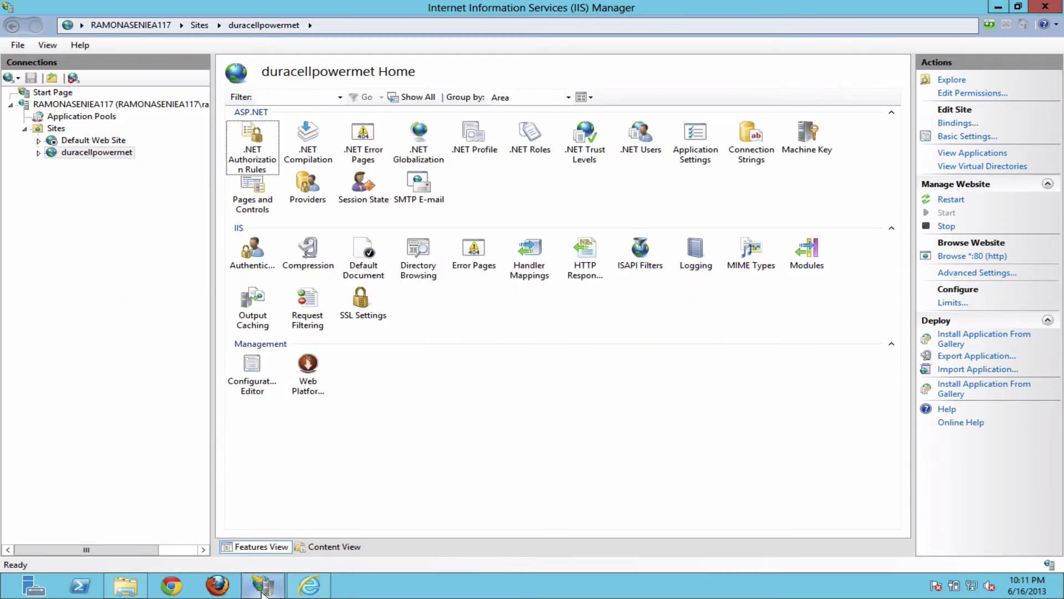
Step: Open the trunk's Website folder and view Web.config's Open-with options without choosing an editor
mouse_move(2, 597)
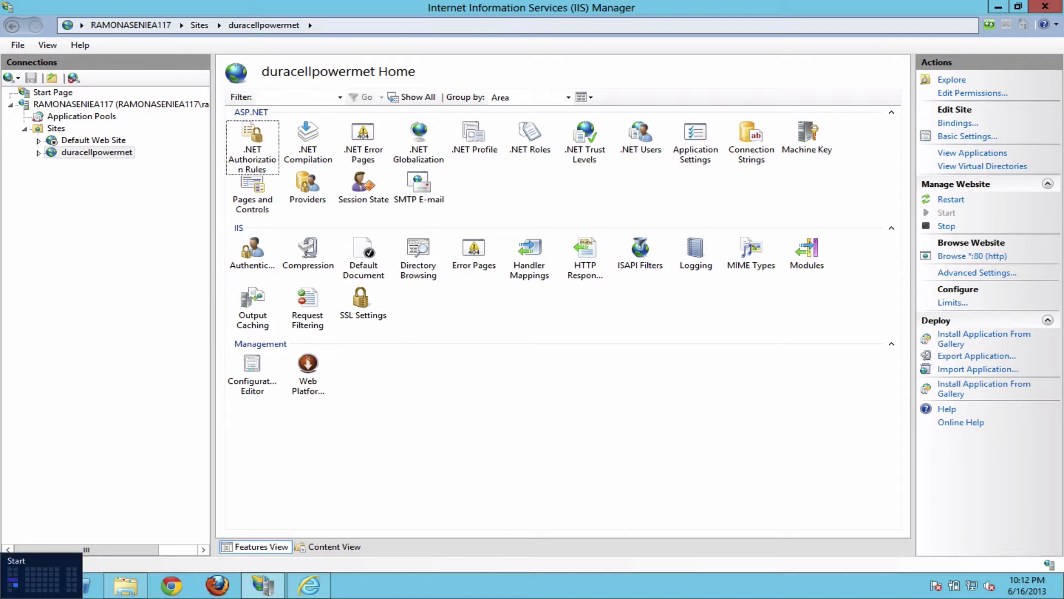
left_click(126, 586)
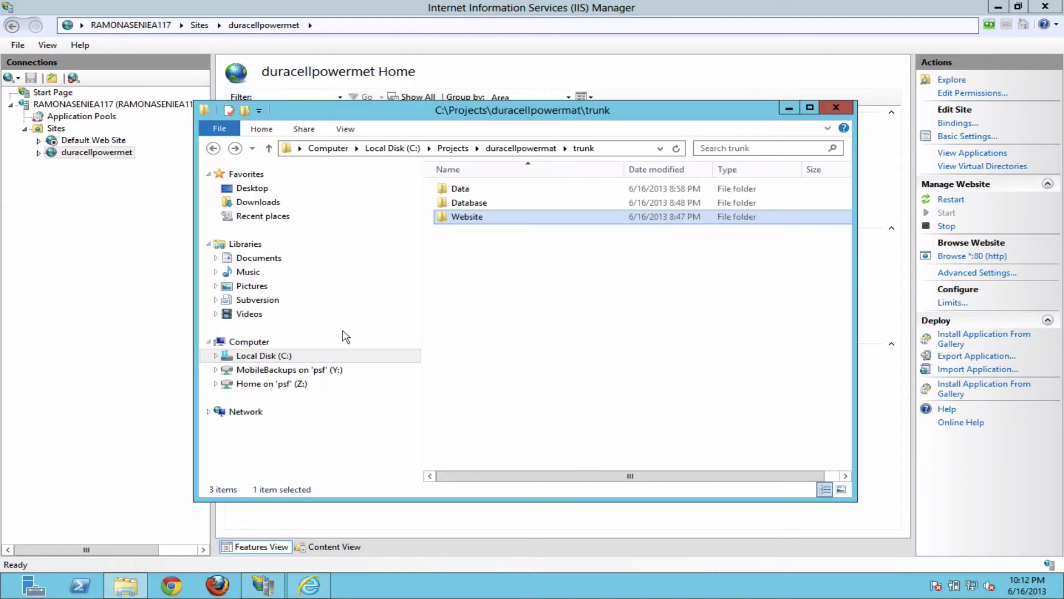
double_click(467, 217)
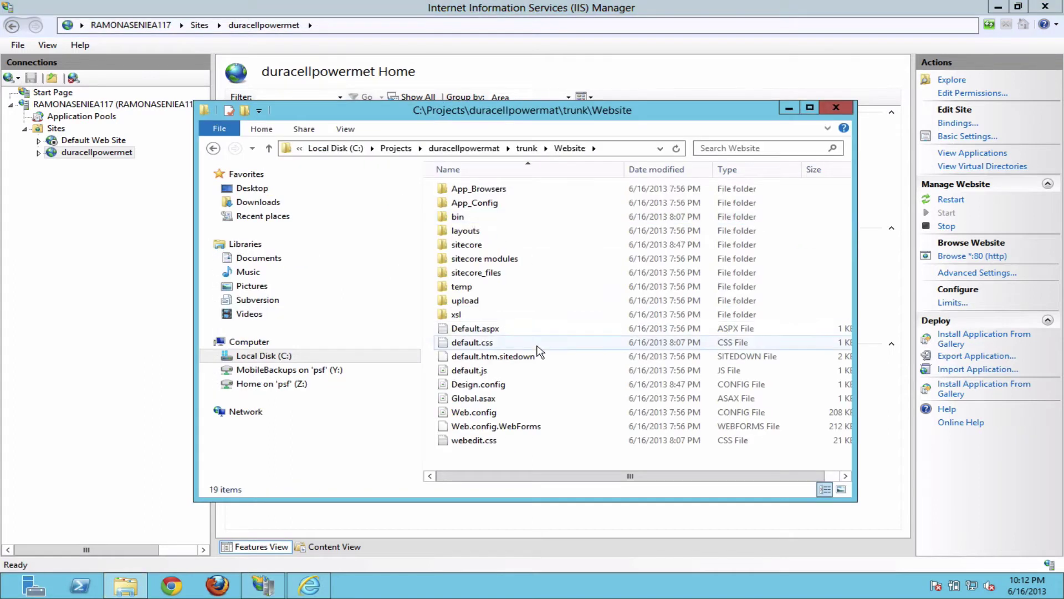
left_click(496, 416)
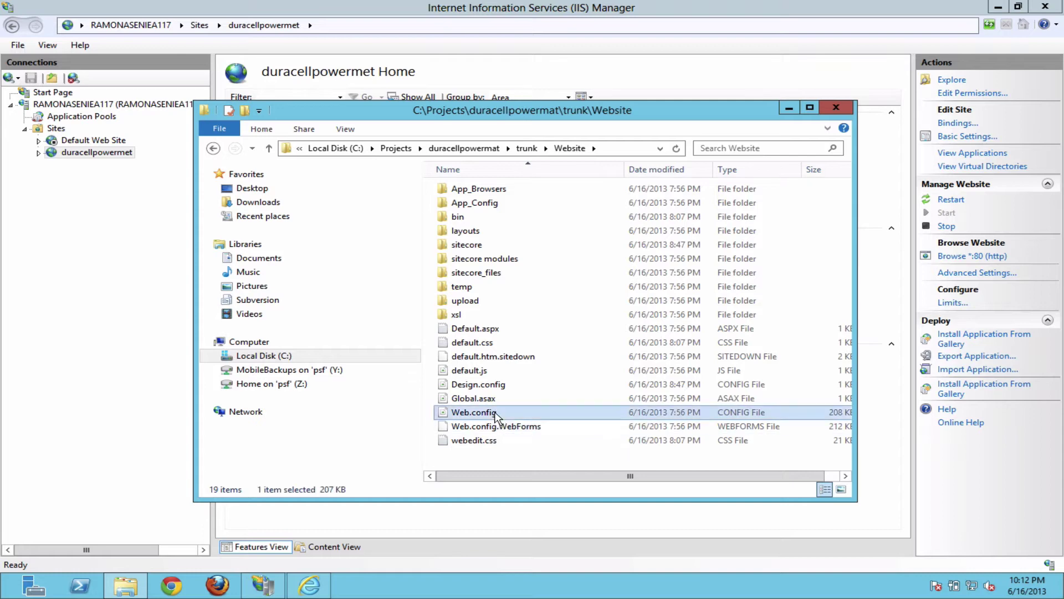
right_click(496, 413)
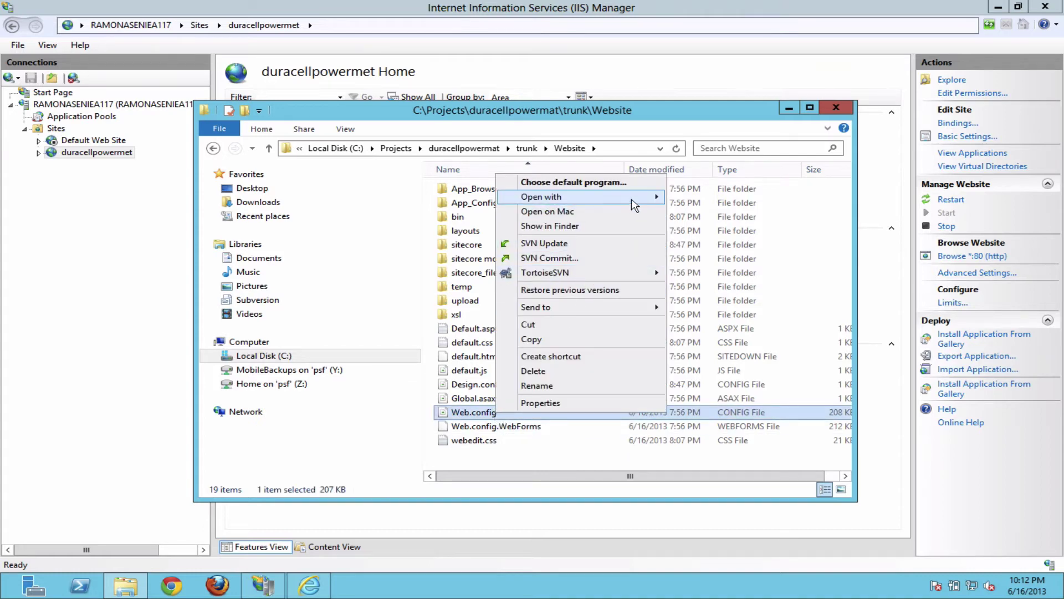
mouse_move(633, 200)
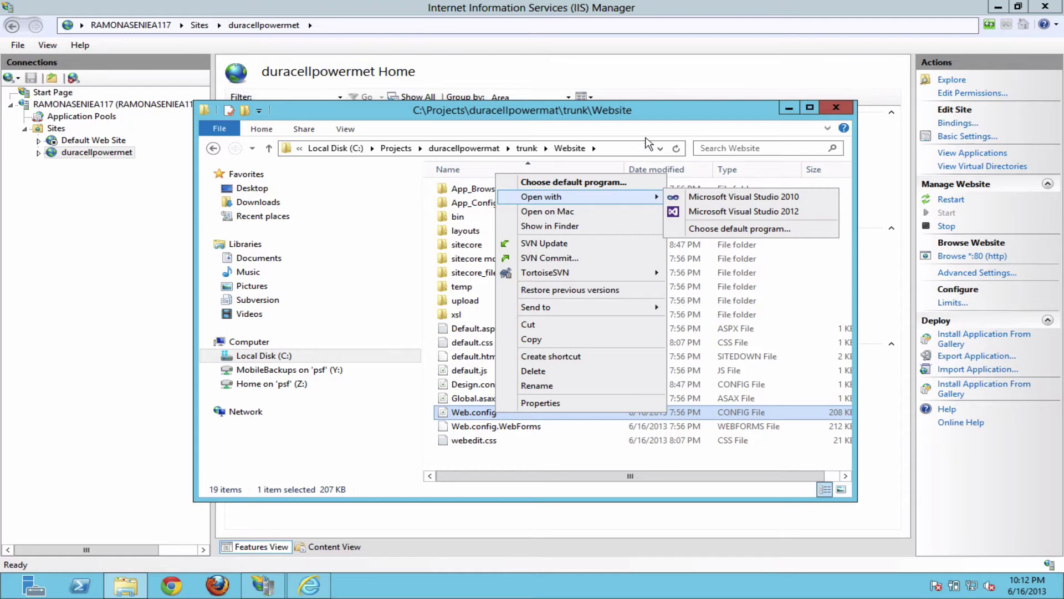
left_click(666, 114)
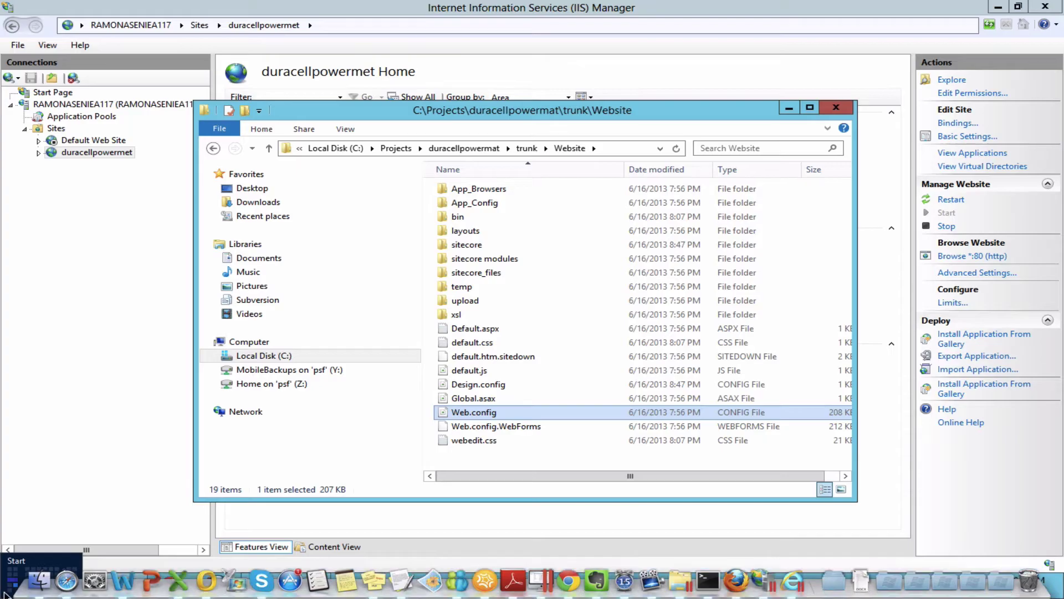
Step: Launch Total Commander from Start, dismissing the shareware reminder
key("super")
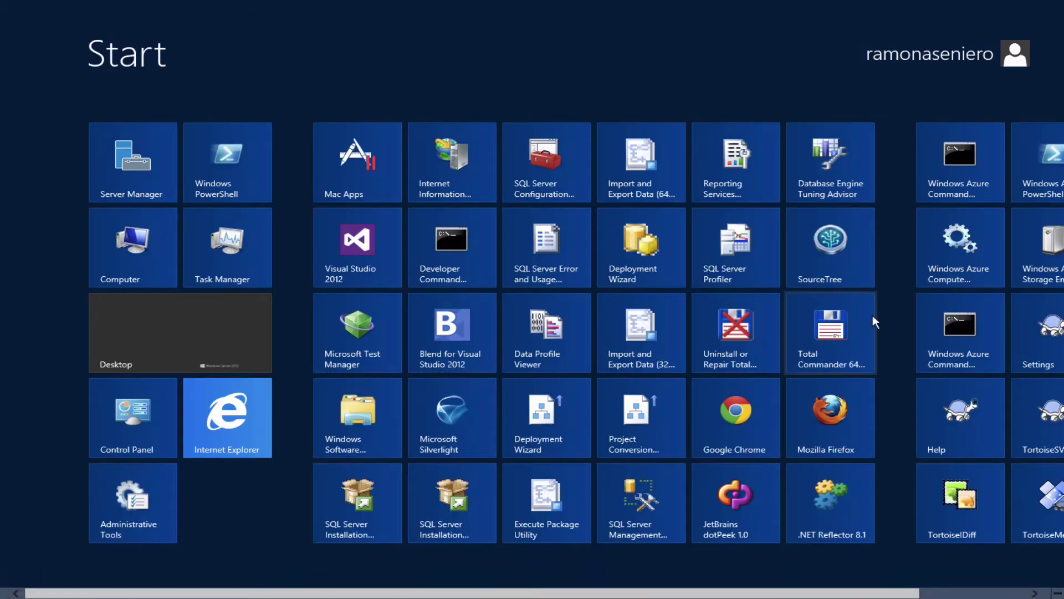
left_click(831, 329)
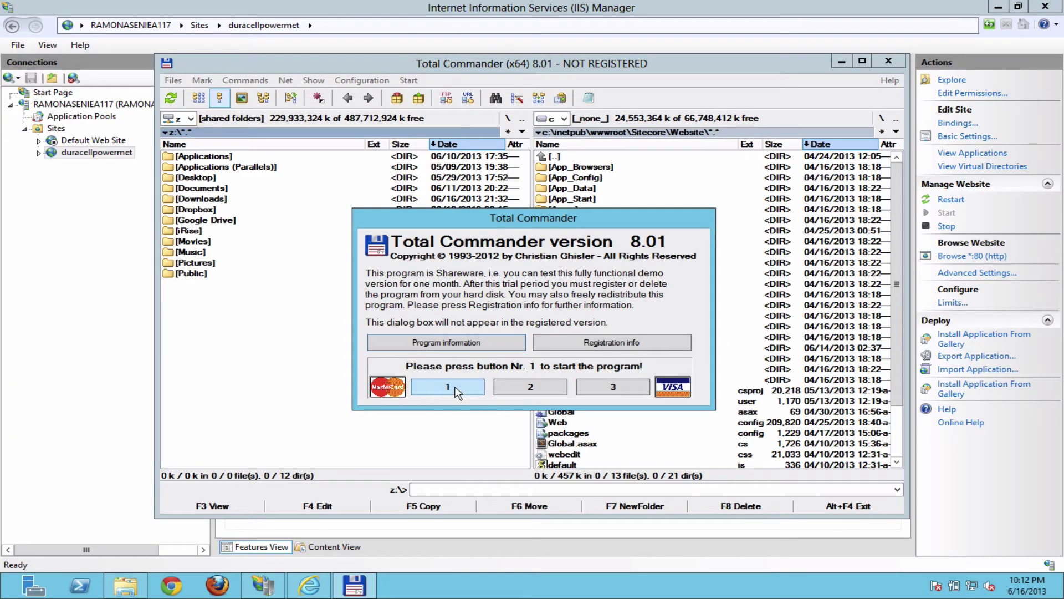
left_click(455, 391)
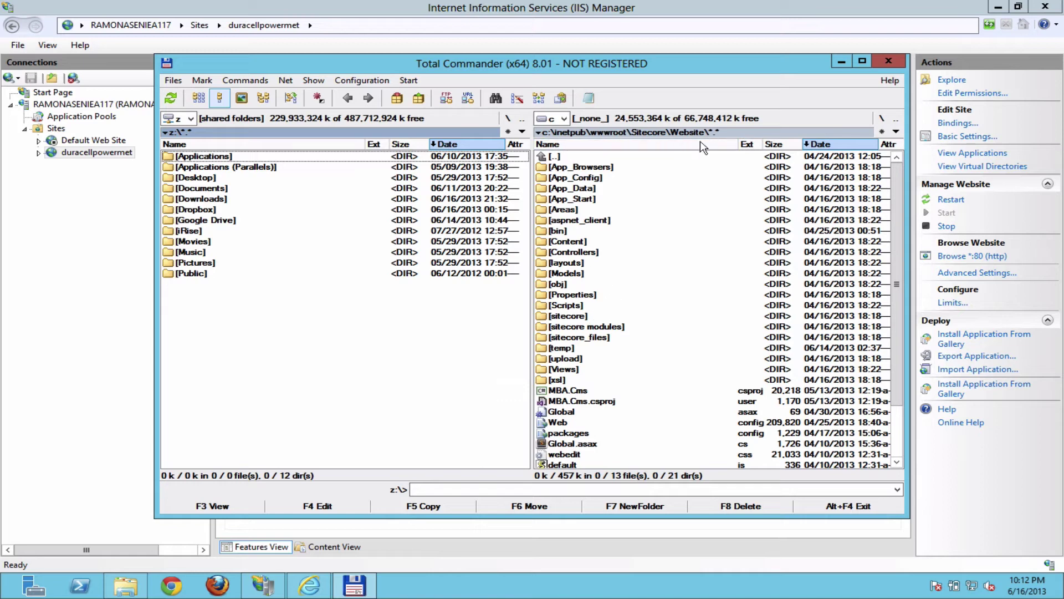
Step: Navigate the right panel to c:\Projects\duracellpowermat\trunk\Website and select Web.config.WebForms
scroll(608, 298, "down", 2)
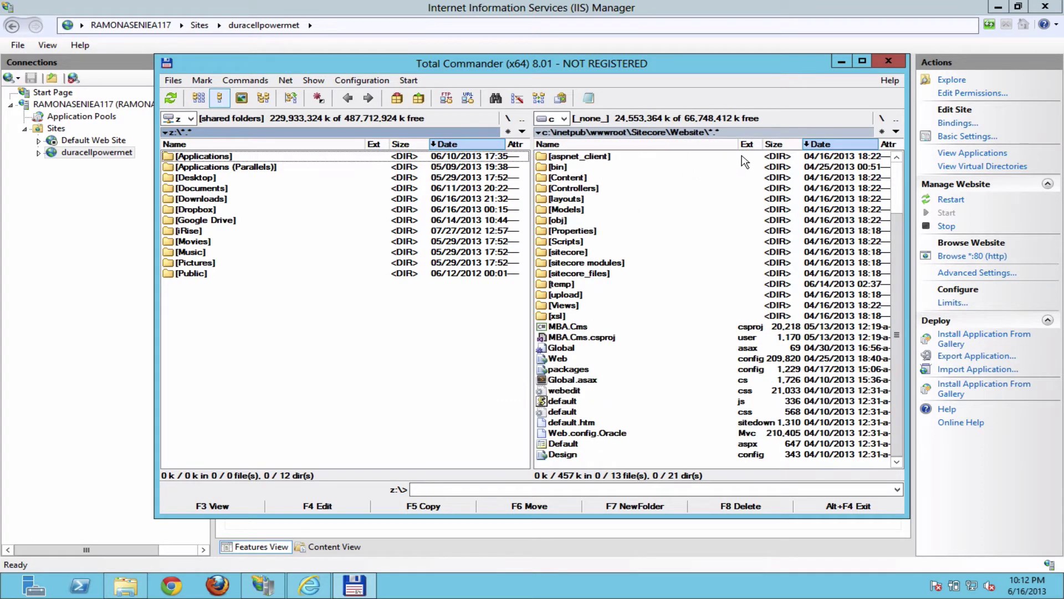
left_click(884, 120)
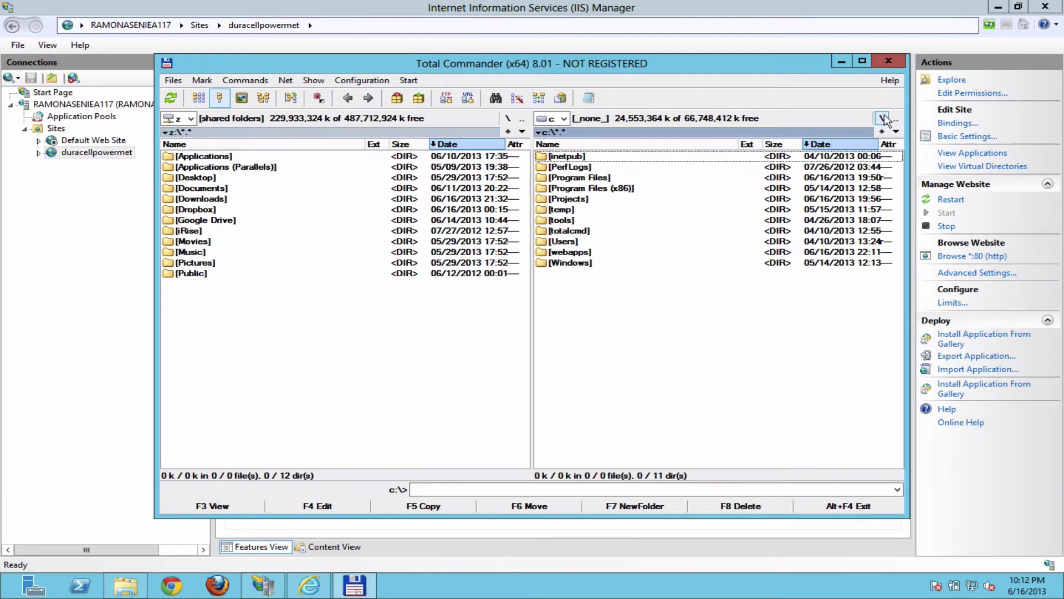
double_click(582, 204)
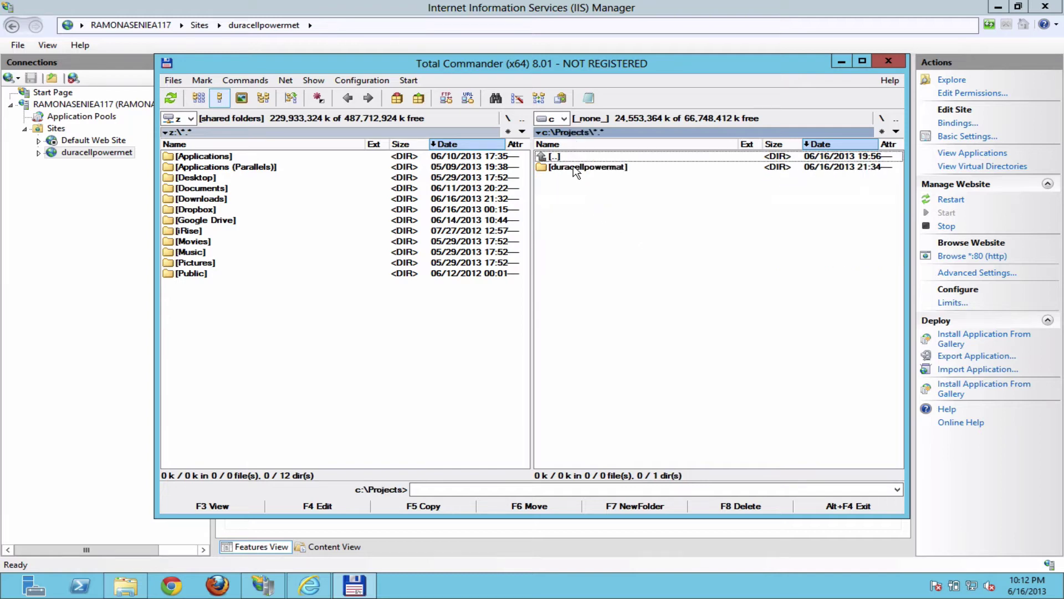
double_click(577, 167)
double_click(561, 199)
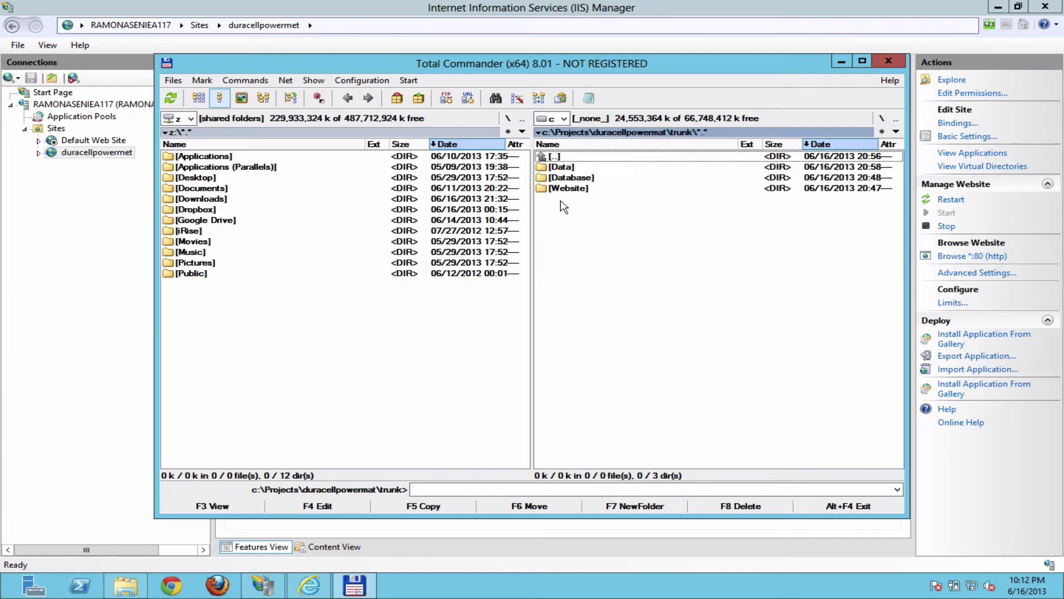
double_click(573, 179)
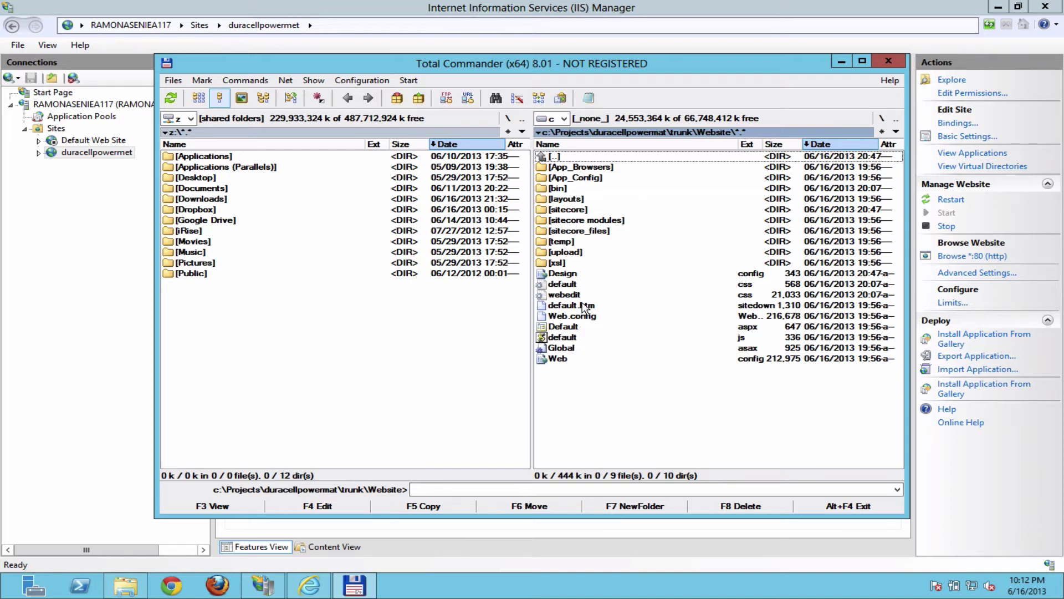
left_click(574, 315)
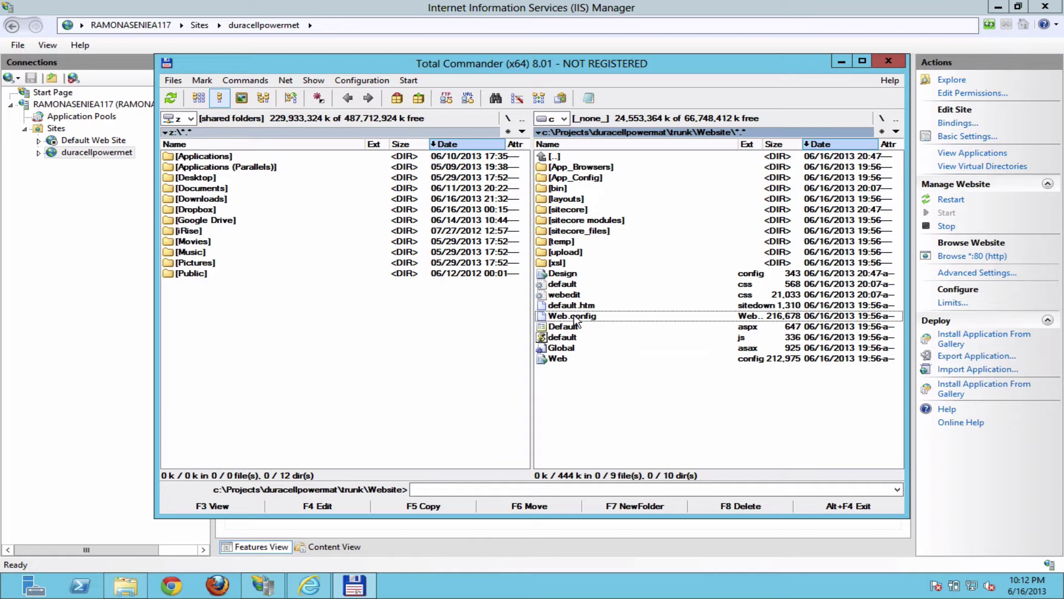
Step: Open Web.config.WebForms in Notepad and select the /data dataFolder value
left_click(311, 506)
scroll(447, 374, "down", 6)
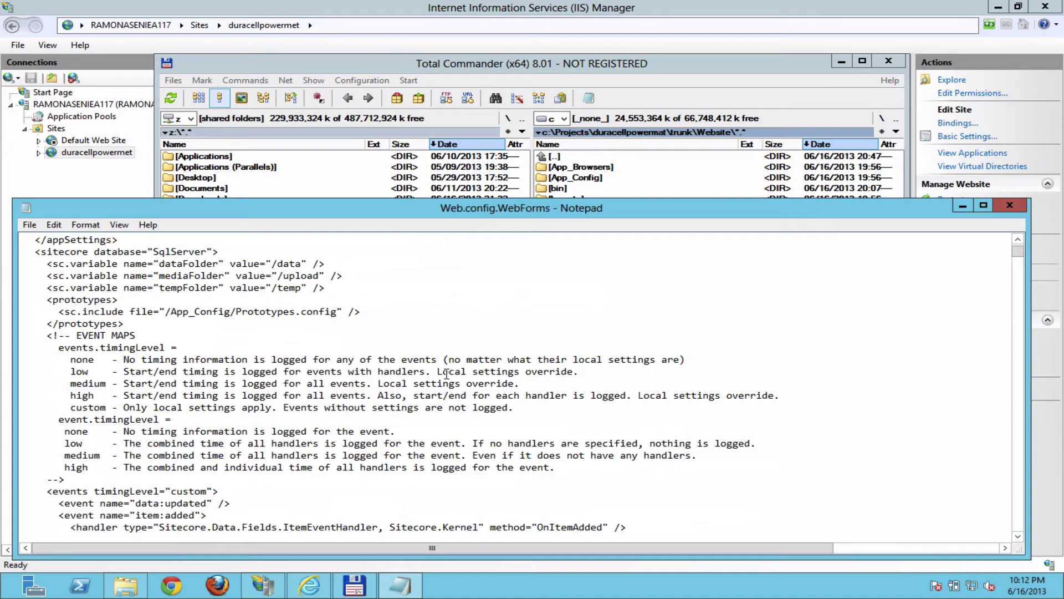
scroll(447, 374, "up", 2)
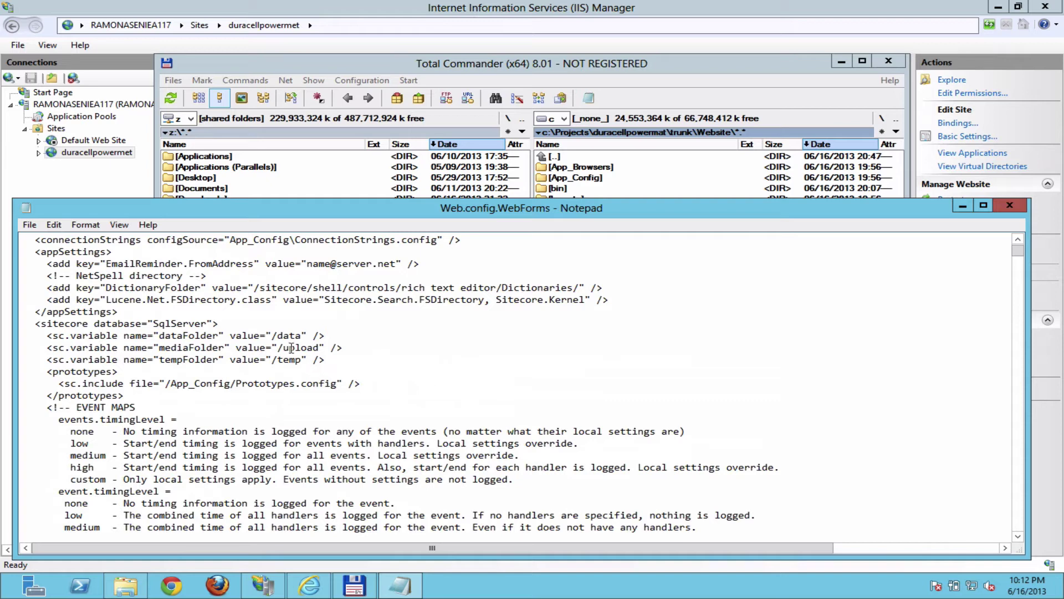
left_click_drag(272, 336, 302, 335)
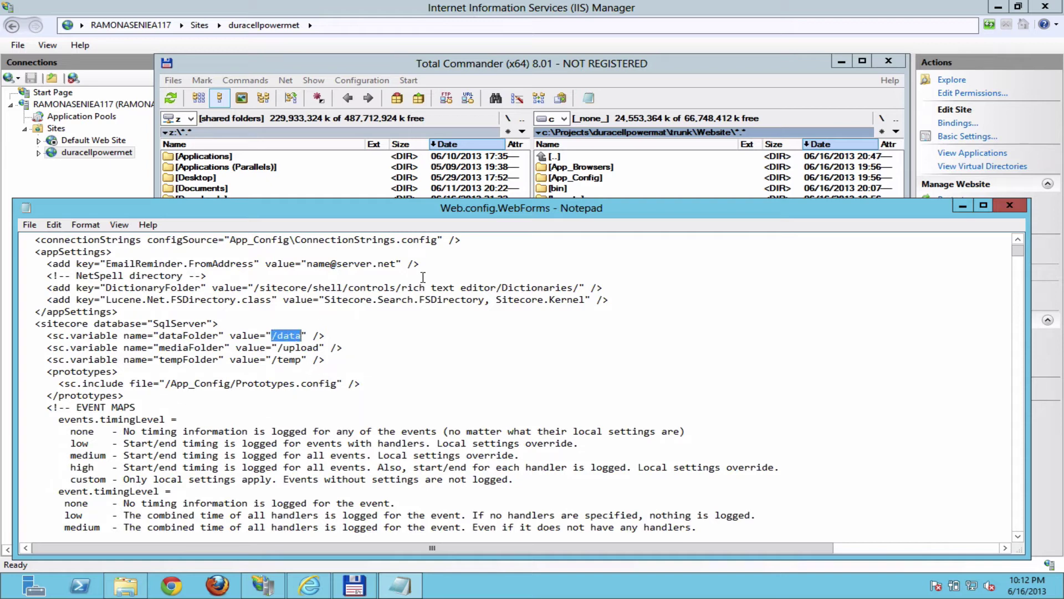
Step: Move Total Commander aside and go up to the trunk folder
left_click(634, 57)
left_click_drag(622, 63, 664, 40)
double_click(593, 134)
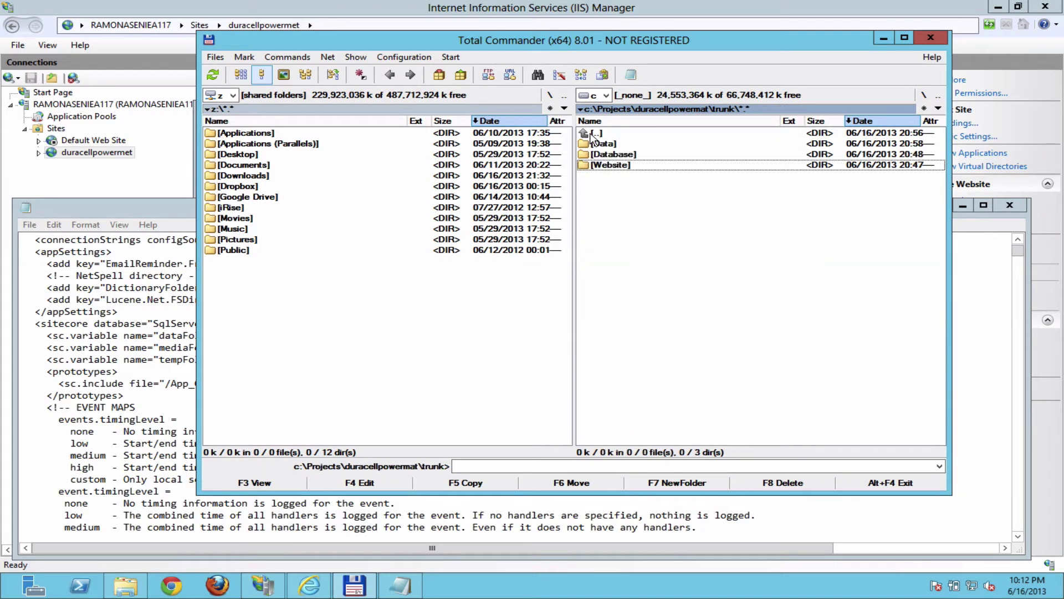
Step: Enter the Data folder in Total Commander and copy its path from the path bar
left_click(606, 145)
key("space")
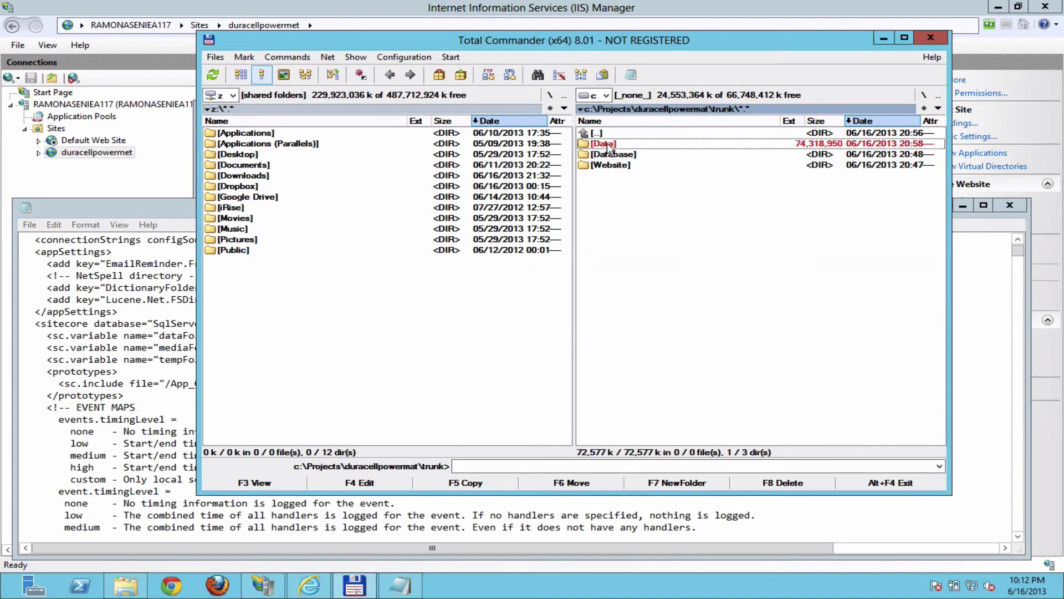
double_click(604, 145)
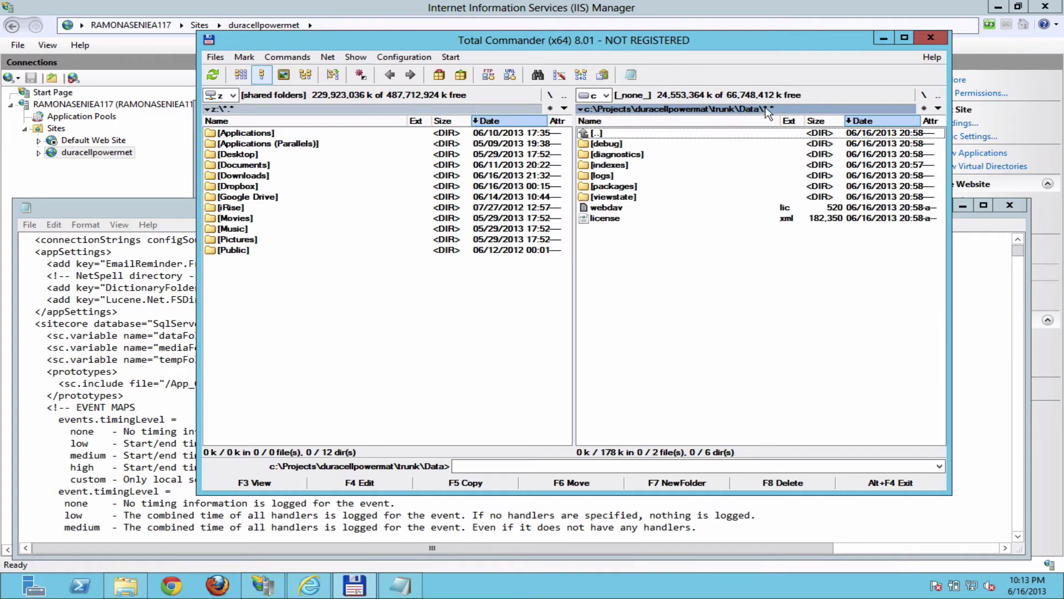
left_click(782, 107)
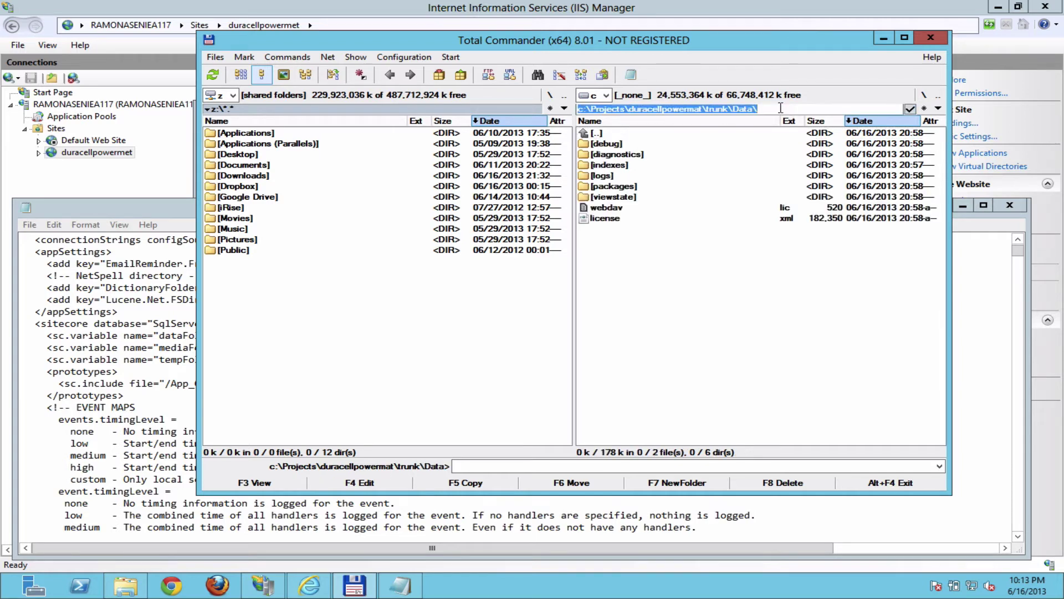
right_click(723, 108)
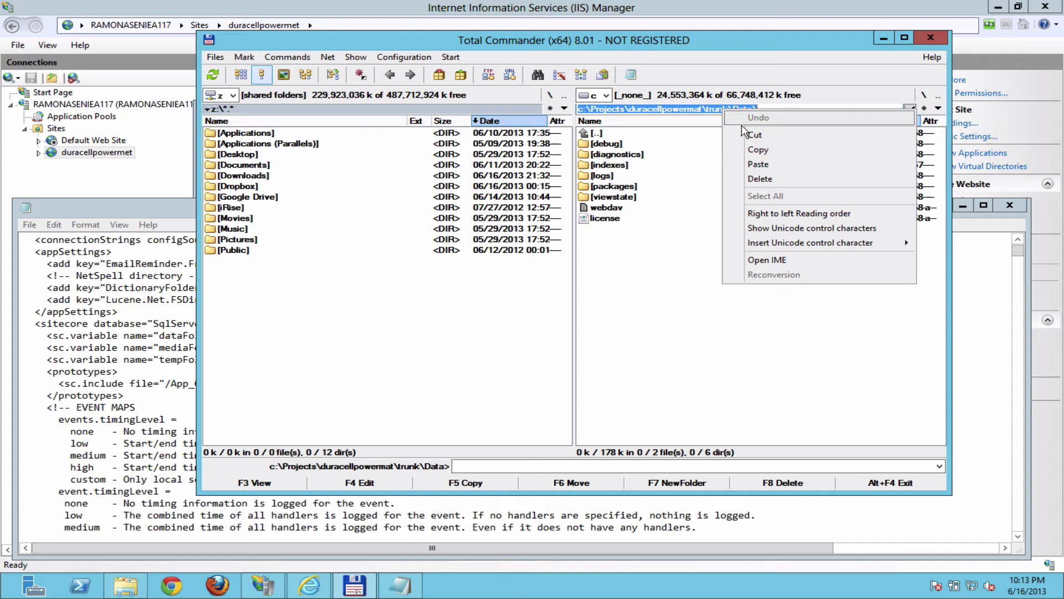
left_click(759, 155)
Step: Replace /data with c:\Projects\duracellpowermat\trunk\Data\ in Web.config.WebForms and save it
left_click(156, 367)
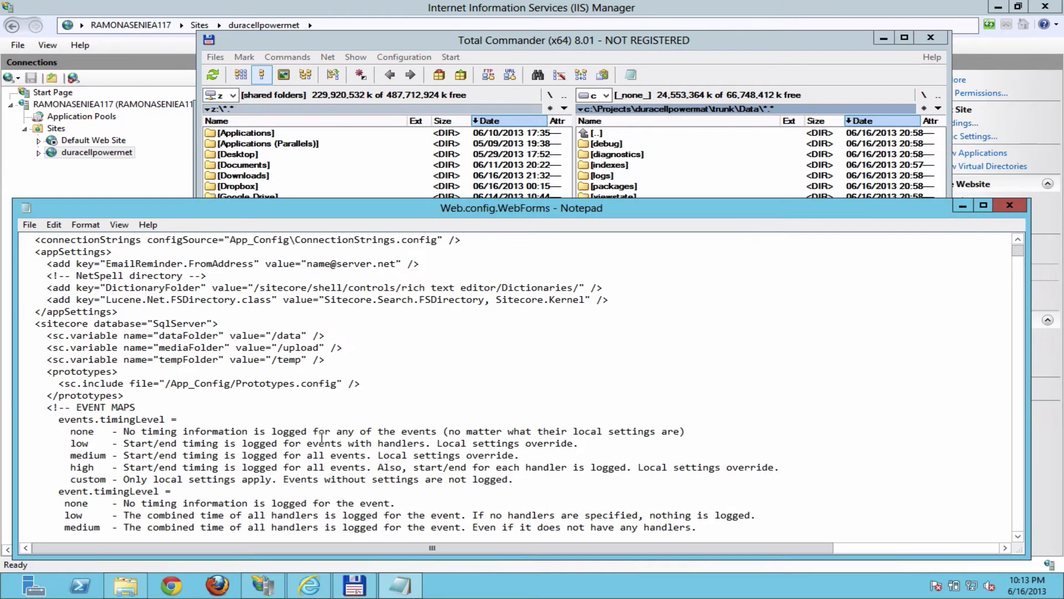
left_click(272, 337)
key("shift+Right")
key("shift+Right")
key("shift+Right")
key("shift+Right")
key("shift+Right")
key("ctrl+v")
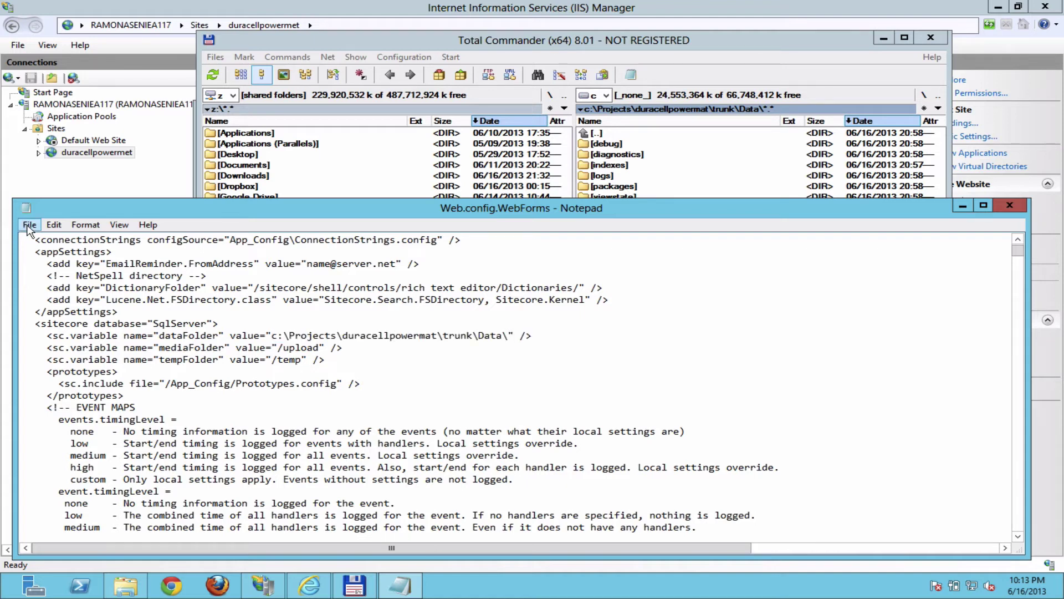
left_click(29, 225)
left_click(52, 270)
Step: Launch SQL Server Management Studio from the Start screen
left_click(749, 55)
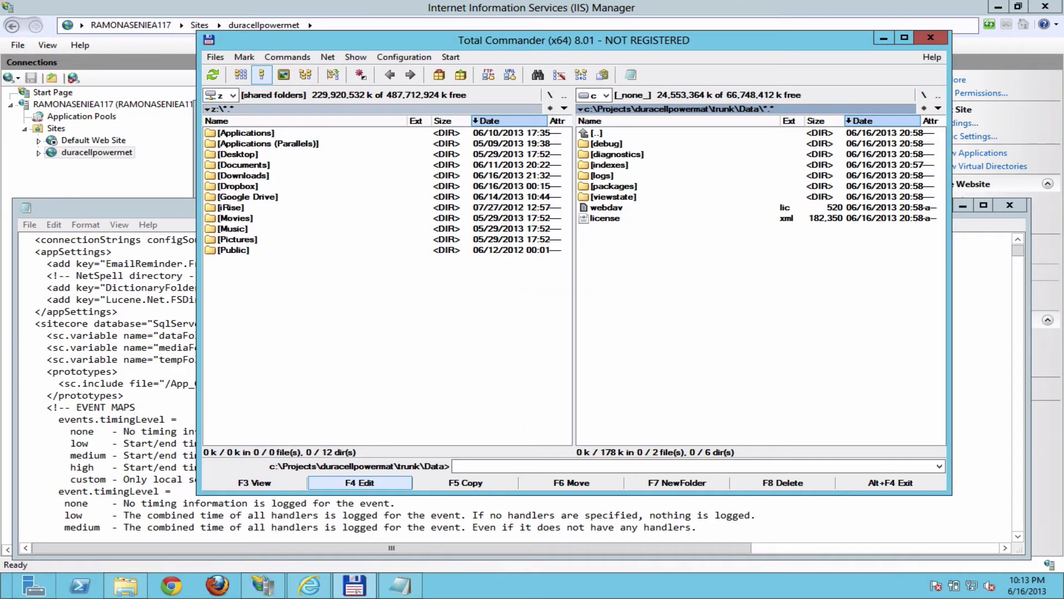
left_click(3, 596)
left_click(678, 455)
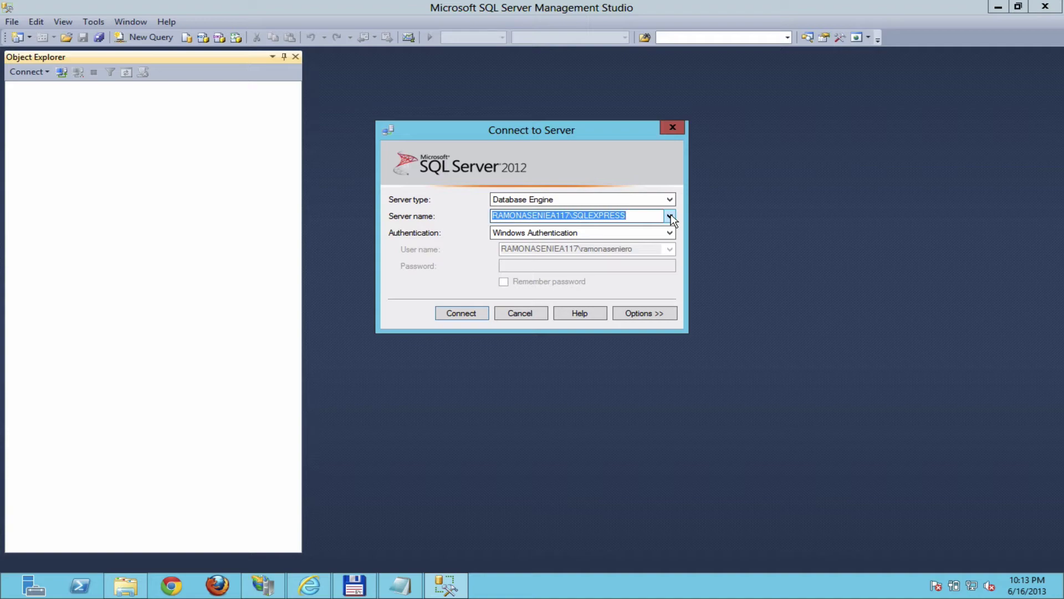
Step: Connect to the local SQLEXPRESS instance and expand its Databases node
left_click(459, 311)
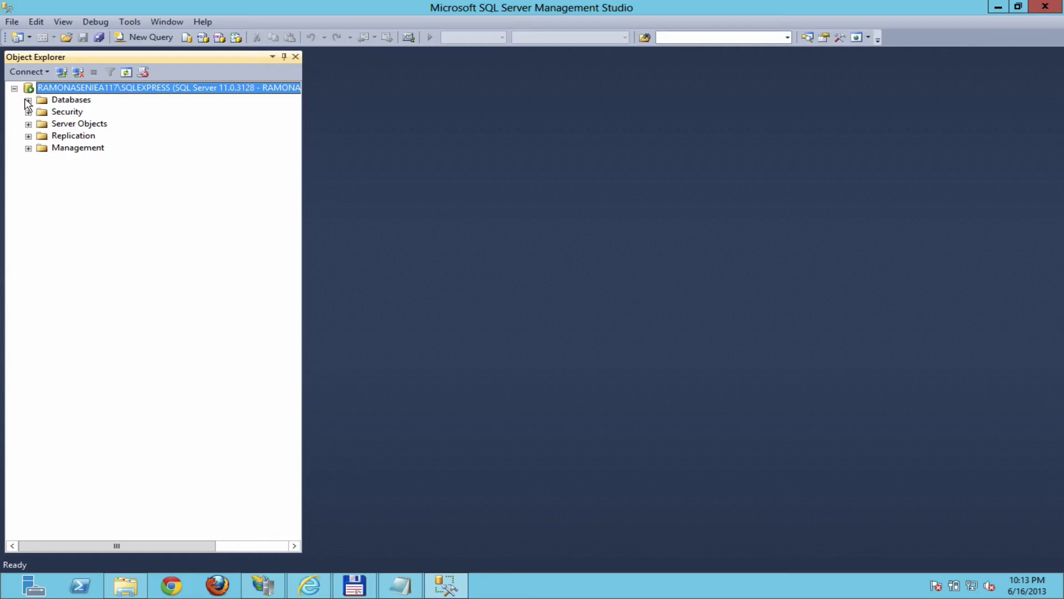
left_click(28, 101)
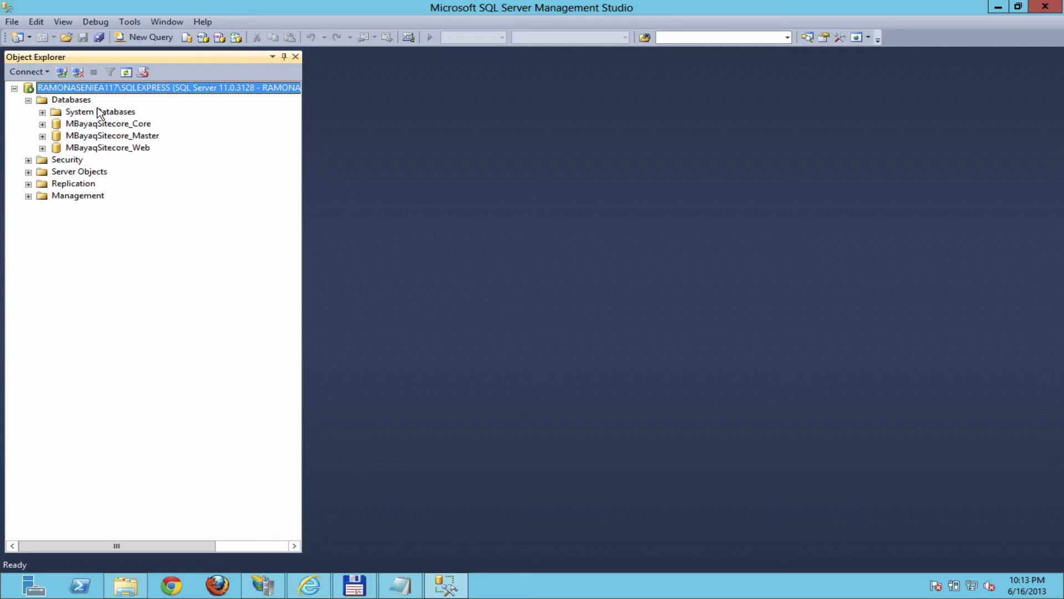
left_click(82, 102)
Step: Start attaching a database and add DuracellPowerMatSitecore.Core.MDF from trunk\Database\MDF
right_click(79, 101)
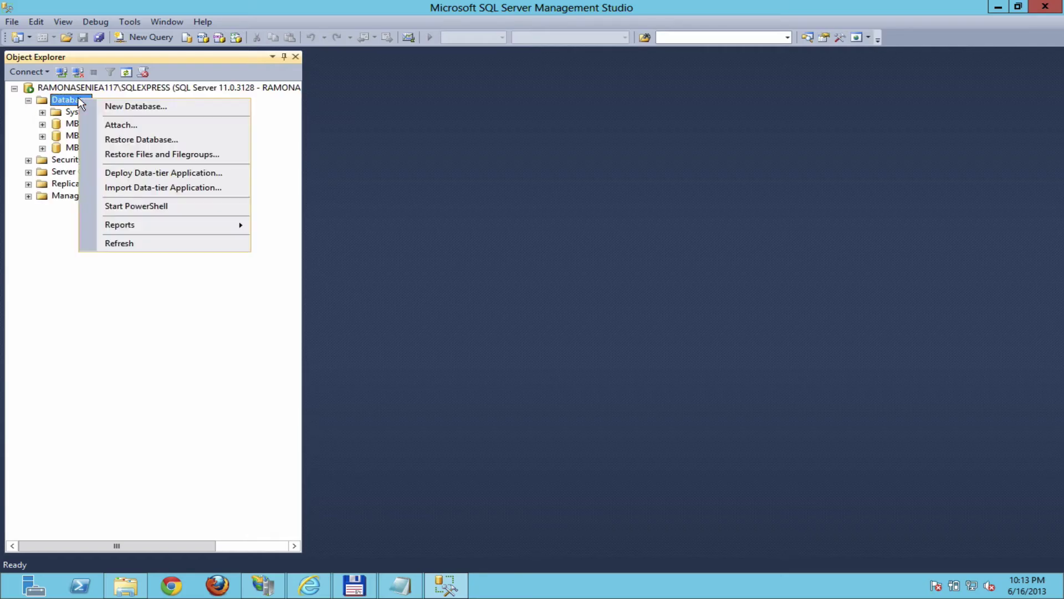
left_click(134, 125)
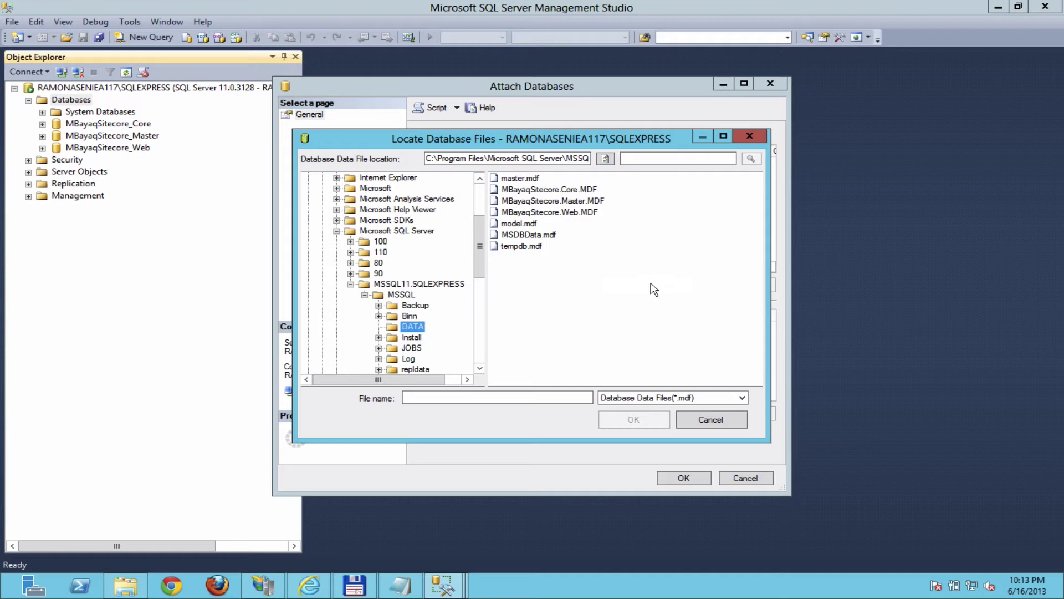
left_click_drag(483, 237, 484, 300)
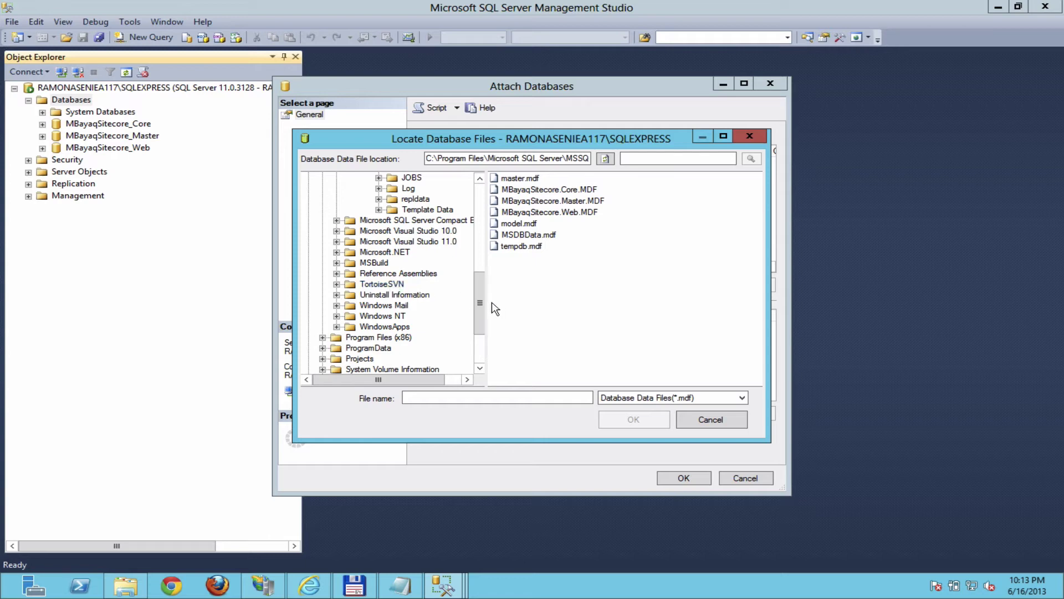
left_click_drag(480, 304, 481, 207)
left_click(337, 252)
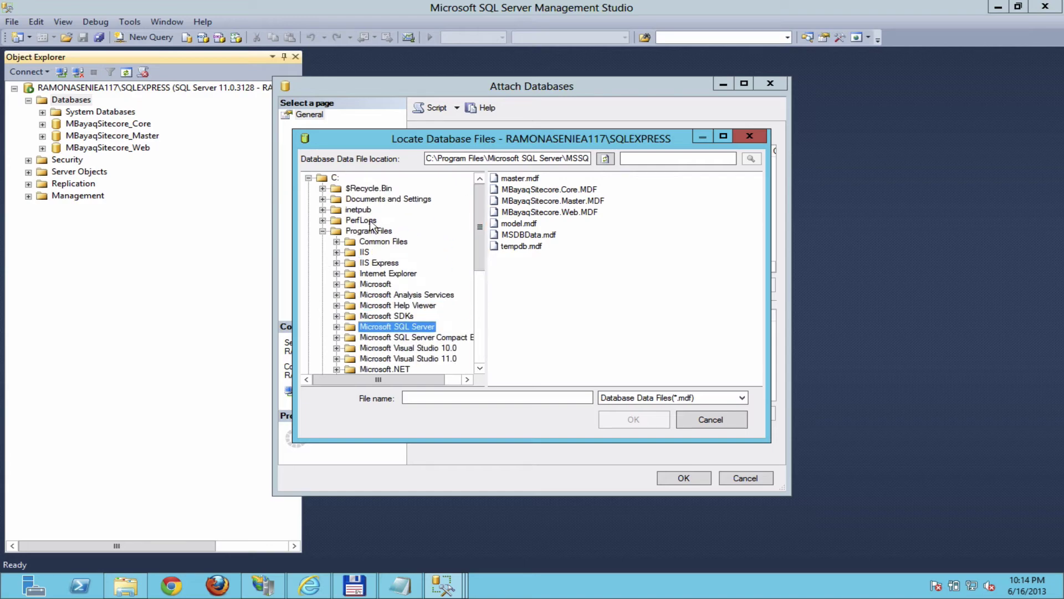
left_click(370, 230)
left_click(323, 230)
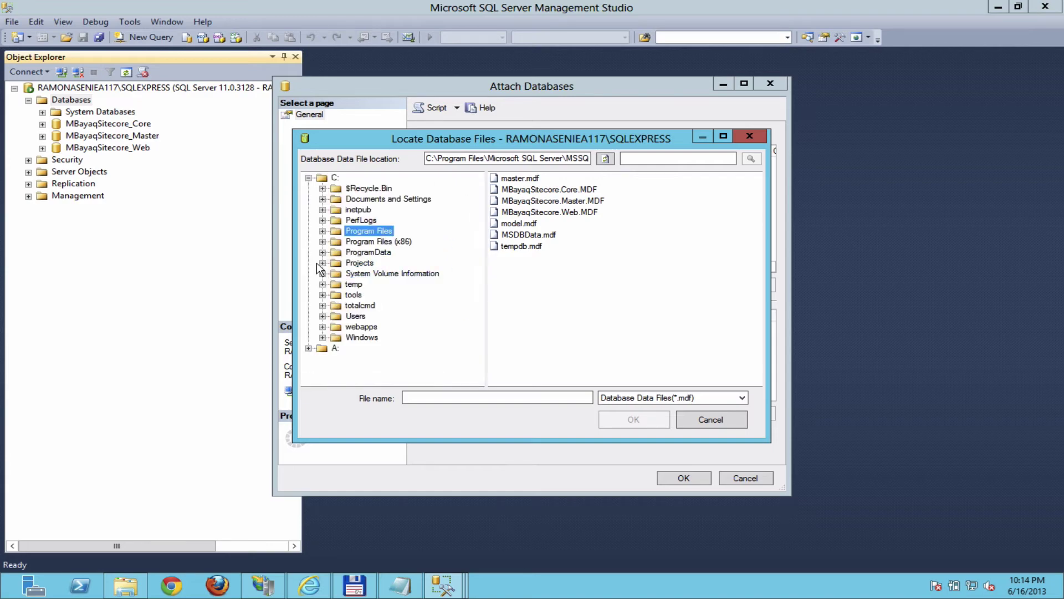
left_click(322, 263)
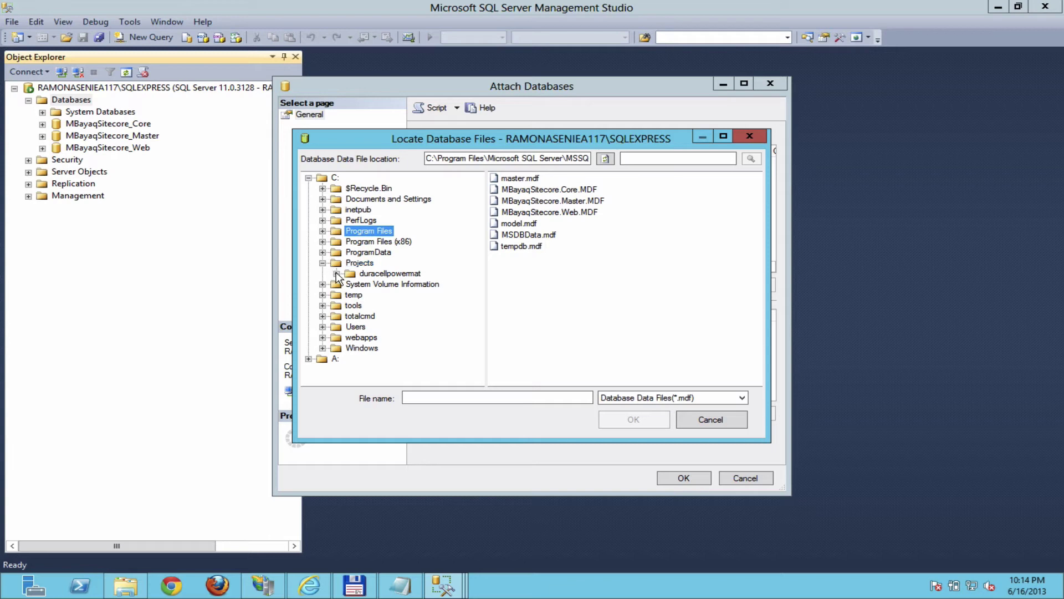
left_click(337, 273)
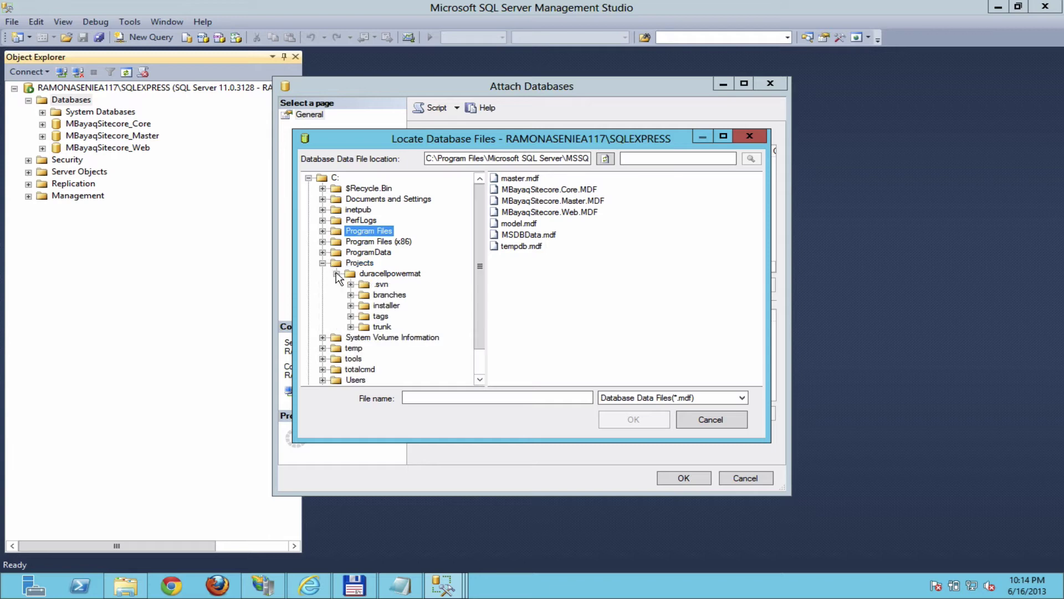
left_click(350, 327)
left_click(405, 348)
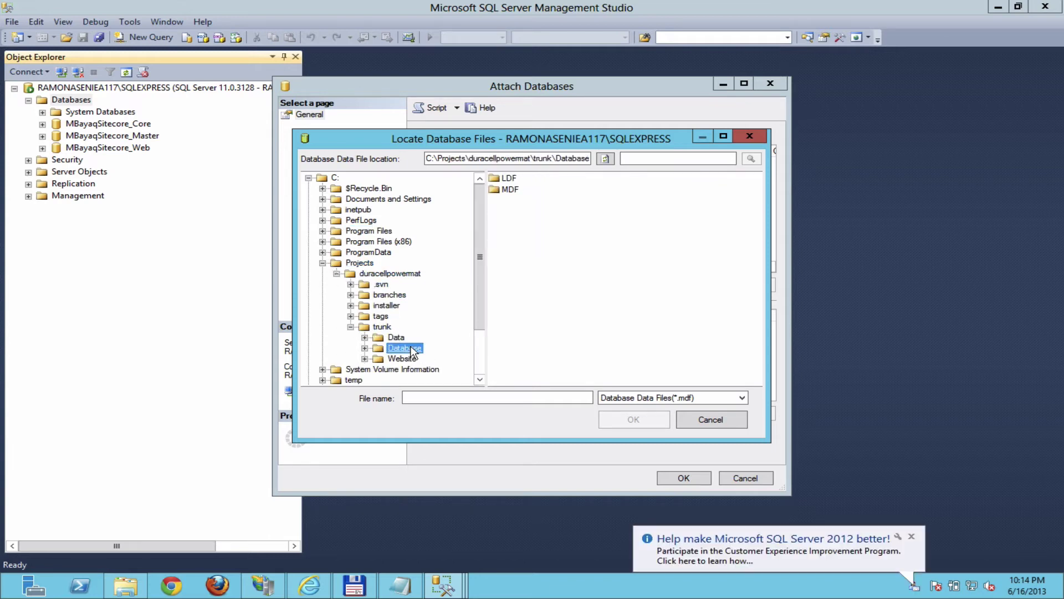
left_click(510, 191)
double_click(510, 190)
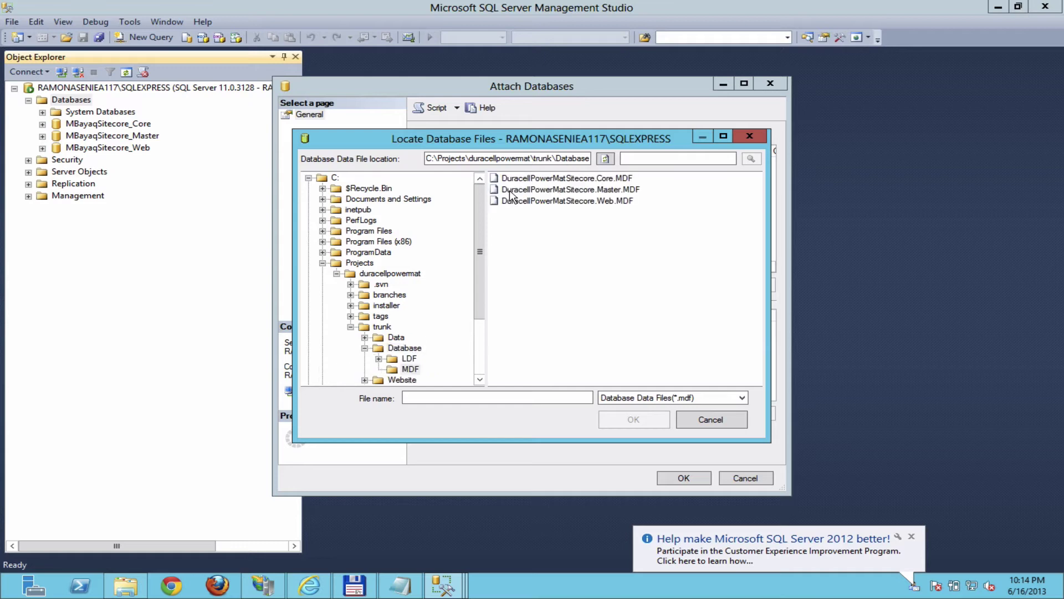
double_click(537, 179)
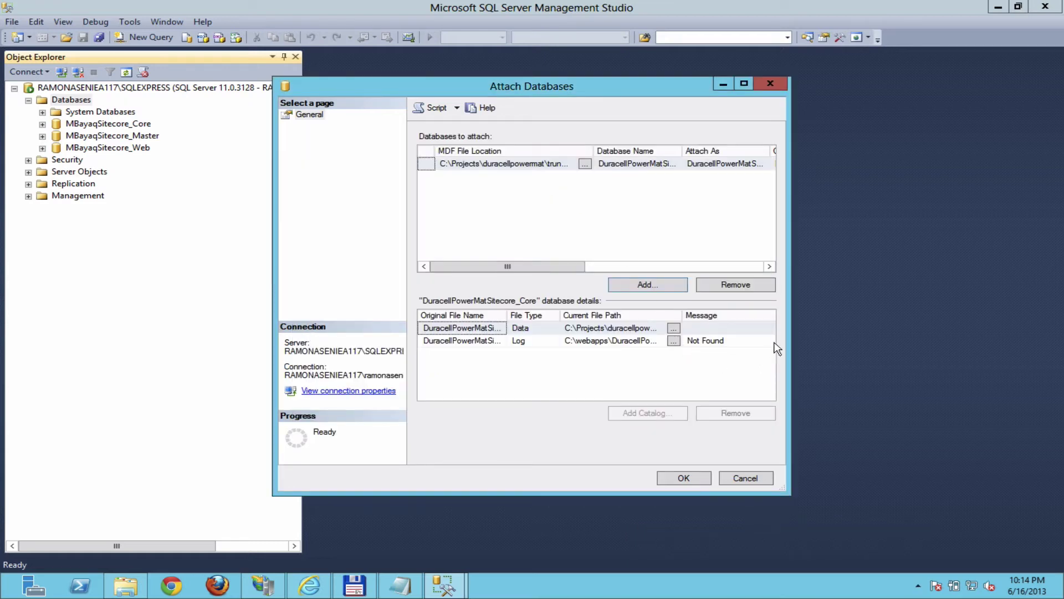
Step: Set the missing log file to LDF\DuracellPowerMatSitecore.Core.ldf and attach the Core database
key("Down")
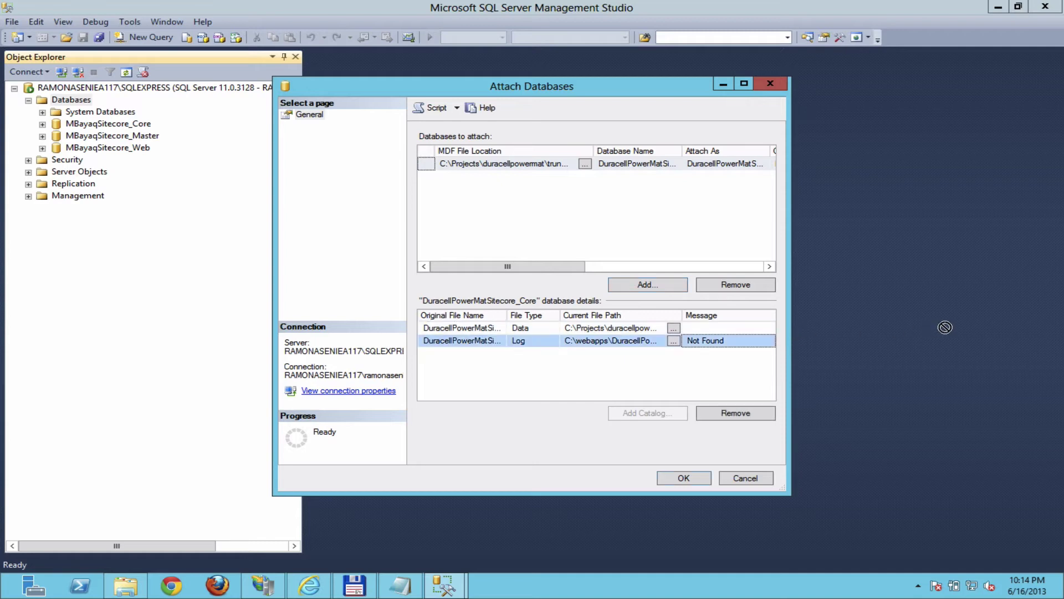
left_click_drag(786, 328, 926, 339)
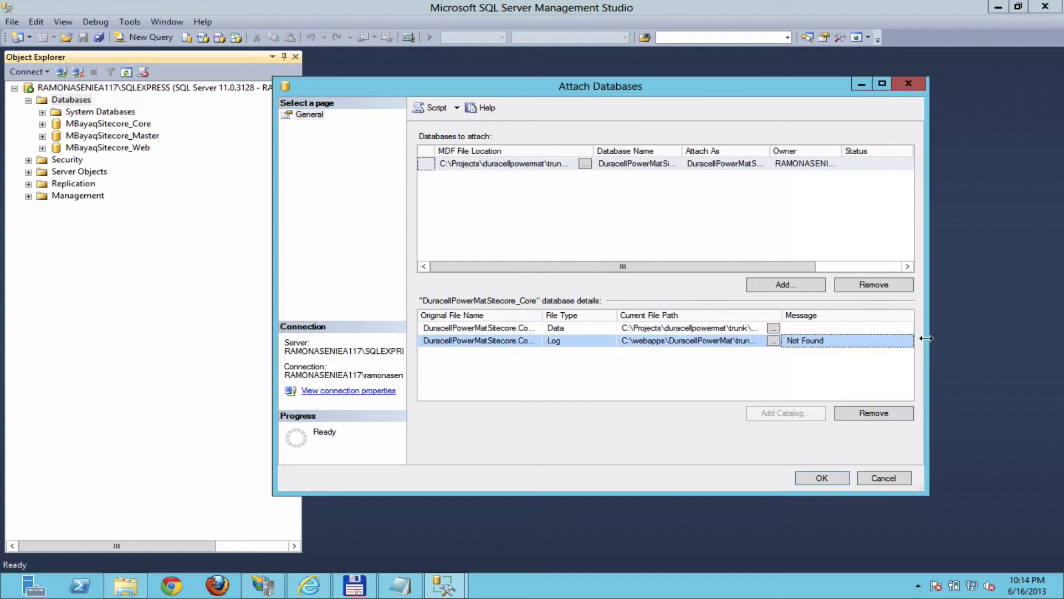
left_click(772, 340)
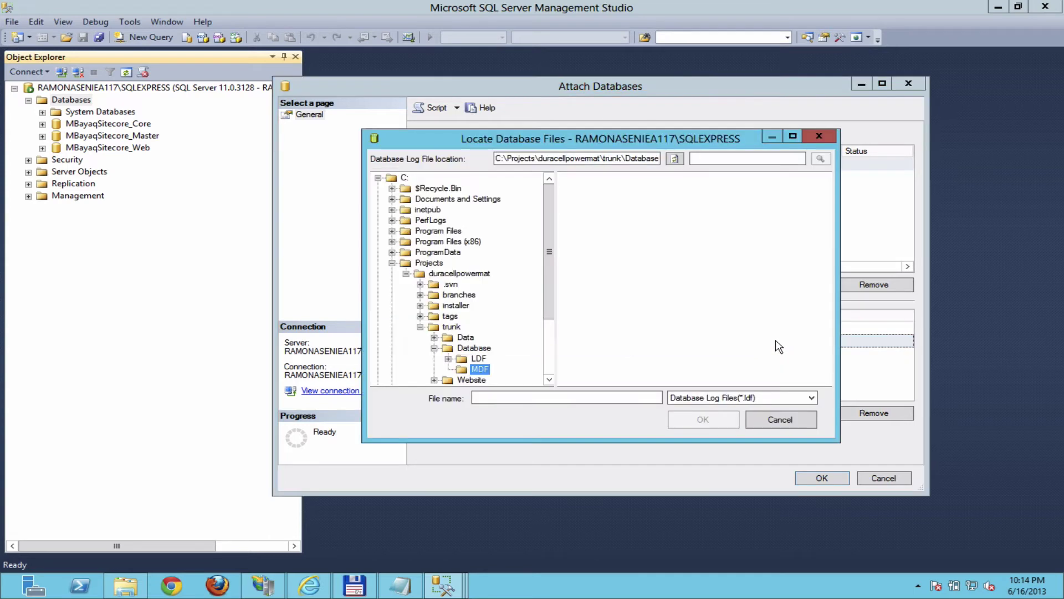
left_click(479, 359)
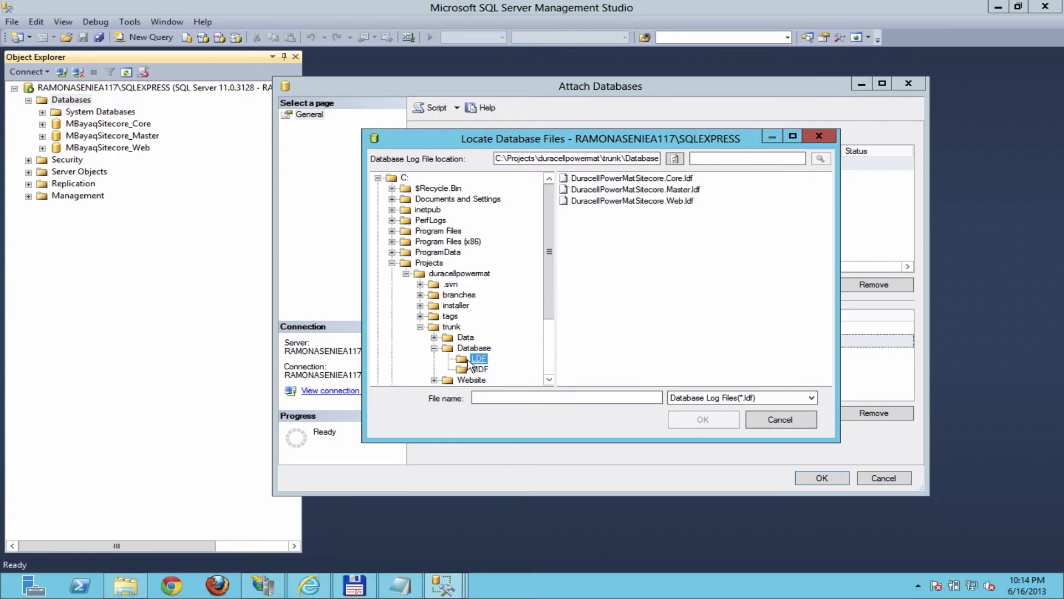
left_click(636, 180)
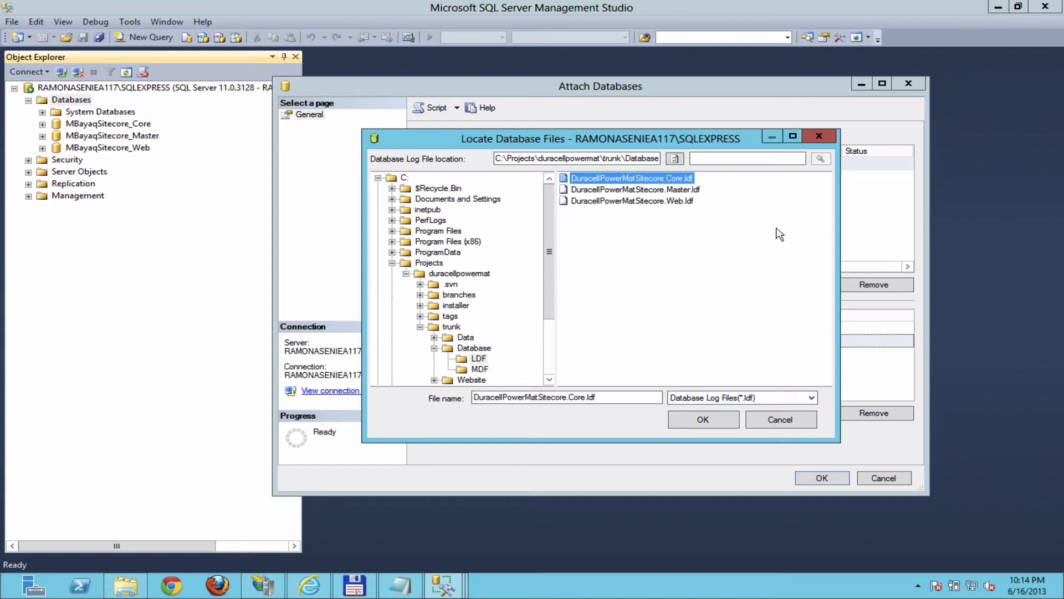
left_click(701, 421)
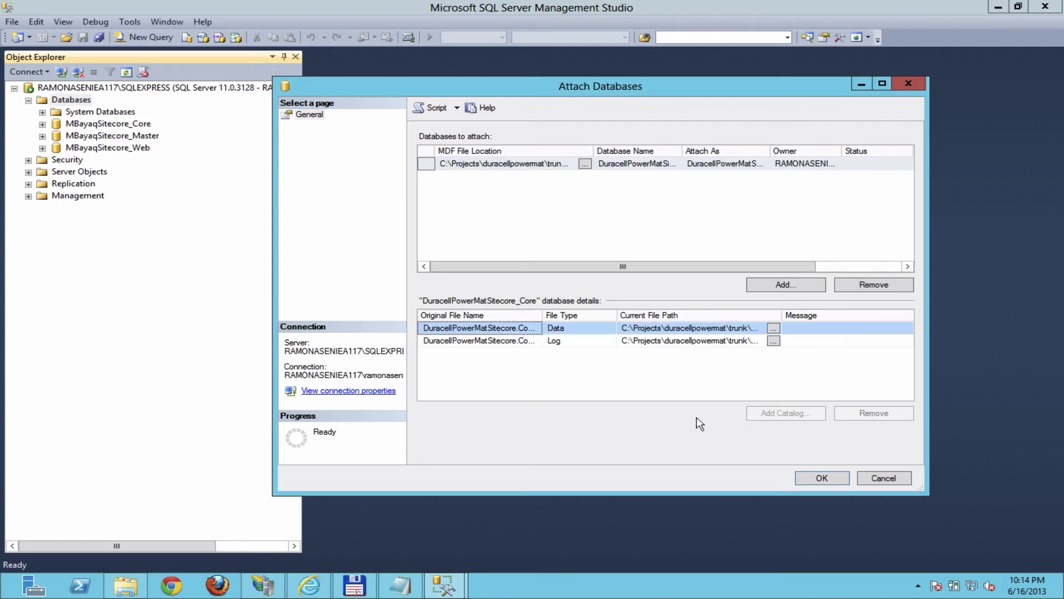
left_click(820, 476)
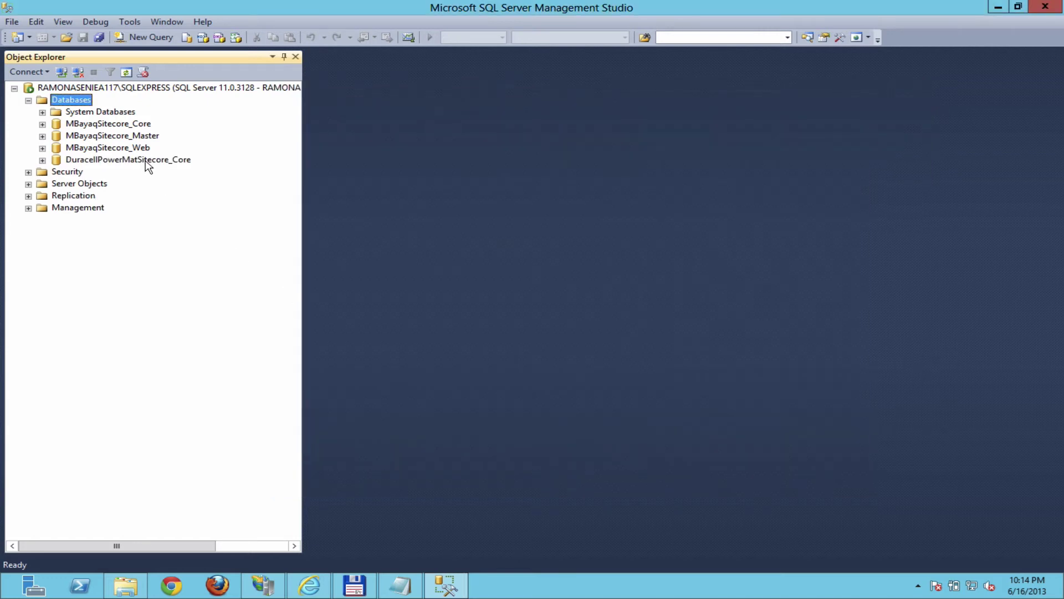
Step: Attach another database: add DuracellPowerMatSitecore.Master.MDF with its Master.ldf log file
left_click(147, 160)
left_click(77, 100)
right_click(77, 101)
left_click(115, 128)
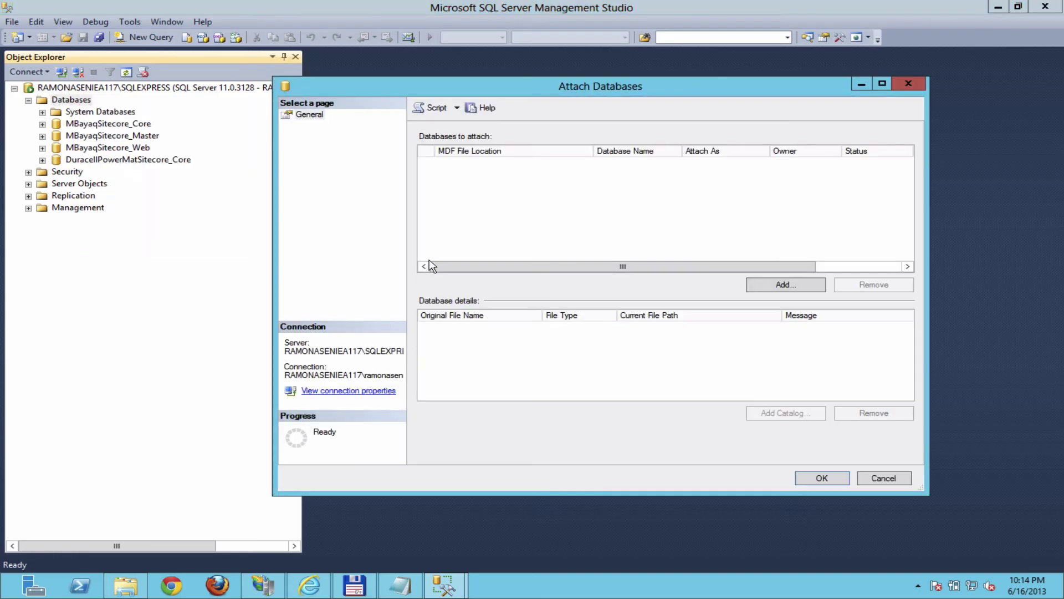
left_click(780, 287)
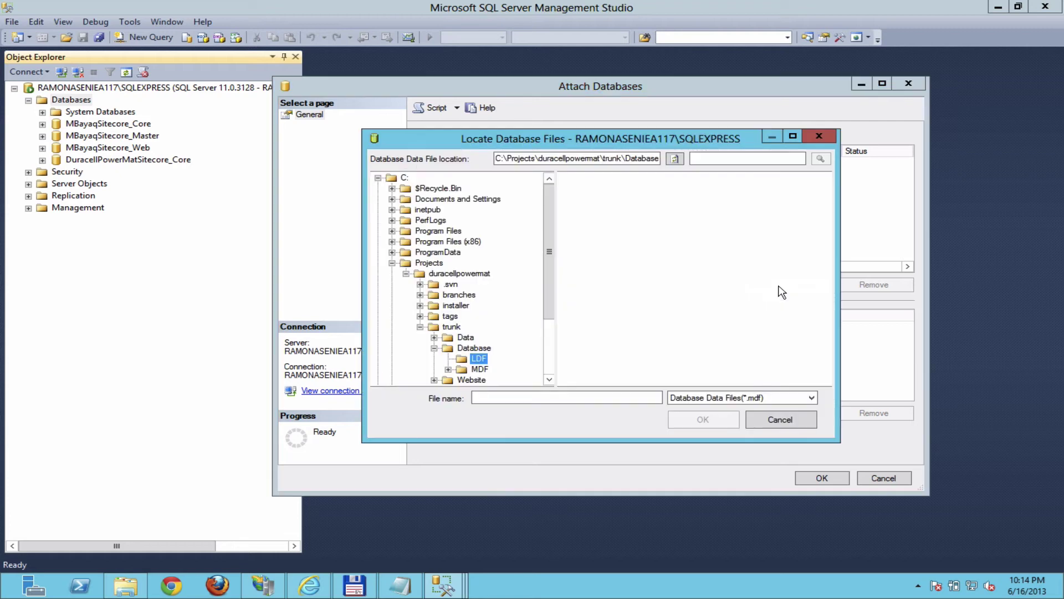
left_click(480, 370)
left_click(672, 190)
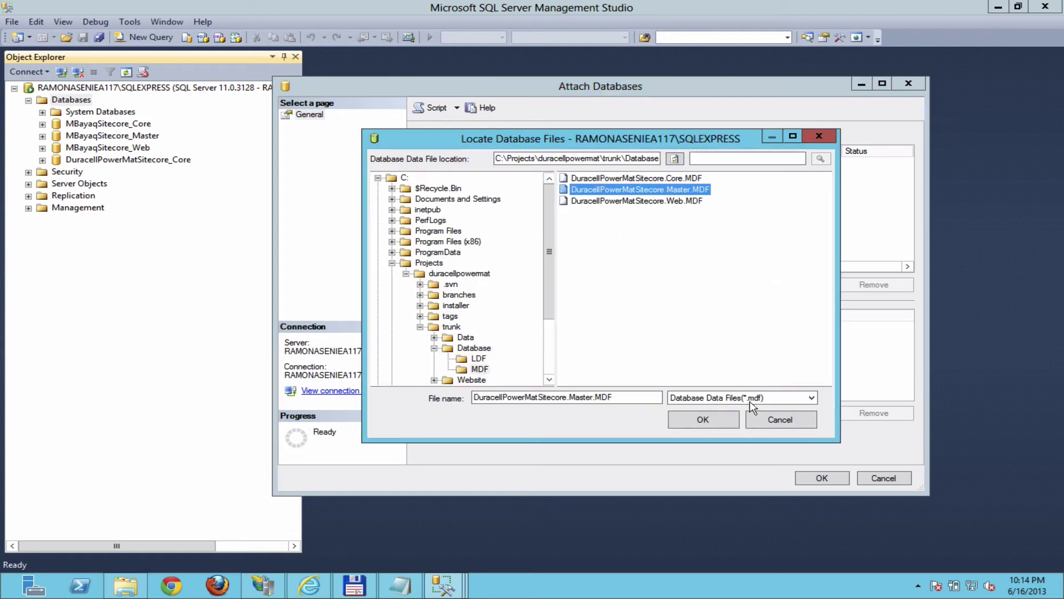
left_click(703, 420)
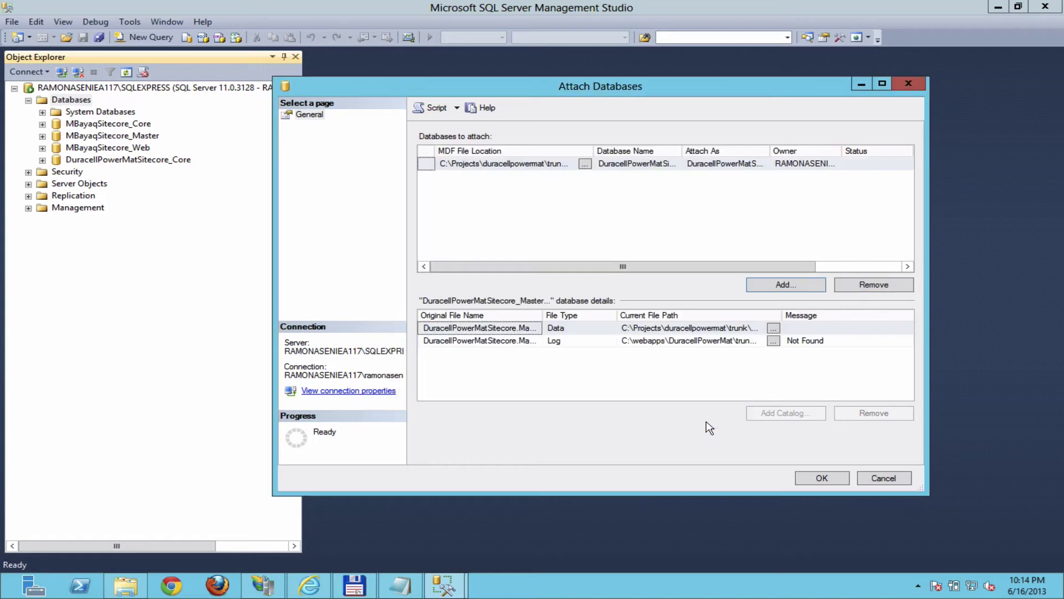
left_click(773, 341)
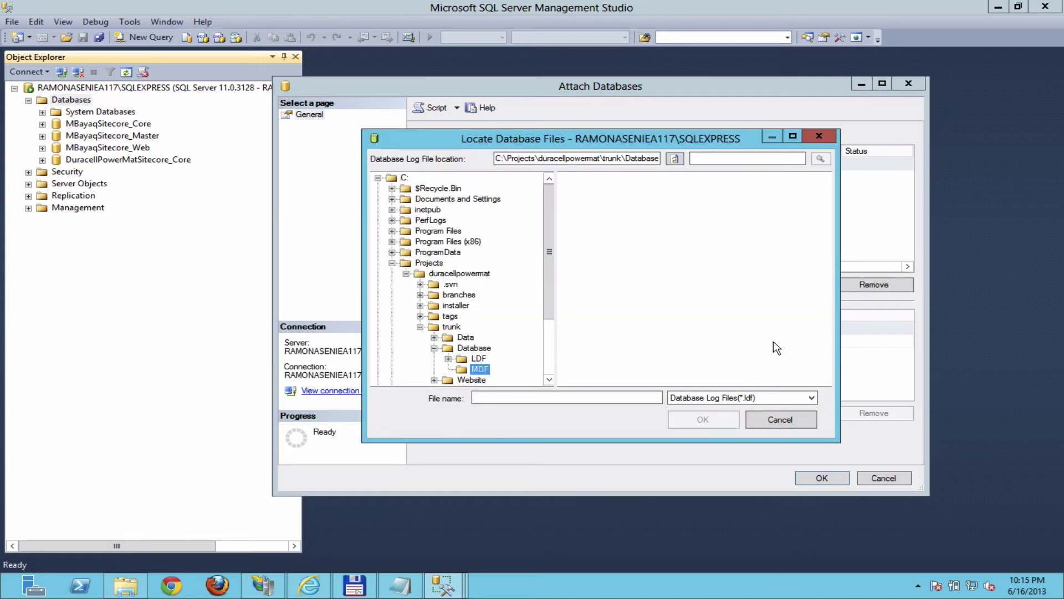
left_click(477, 359)
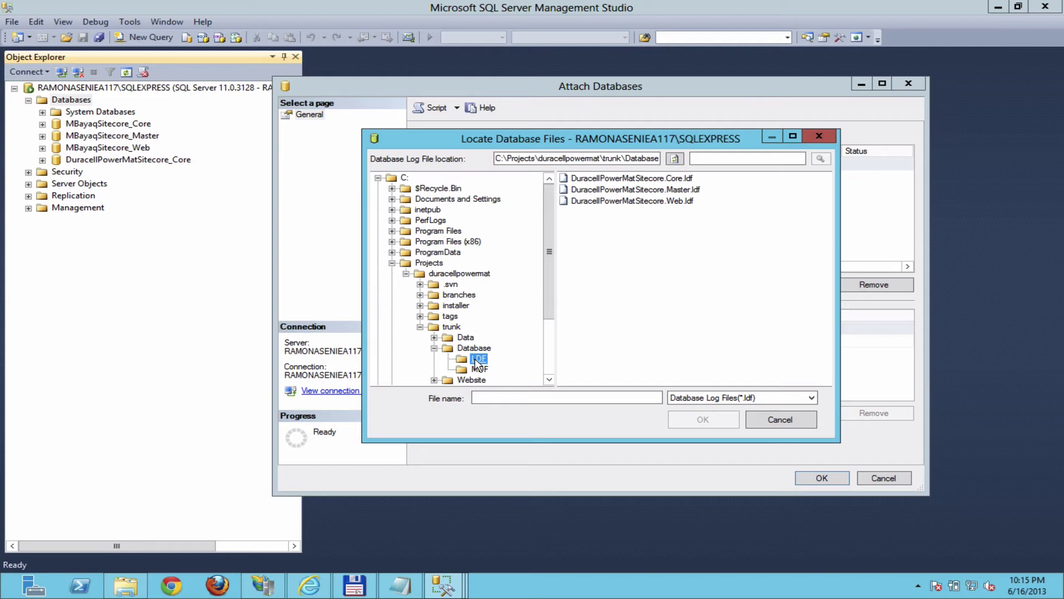
left_click(669, 191)
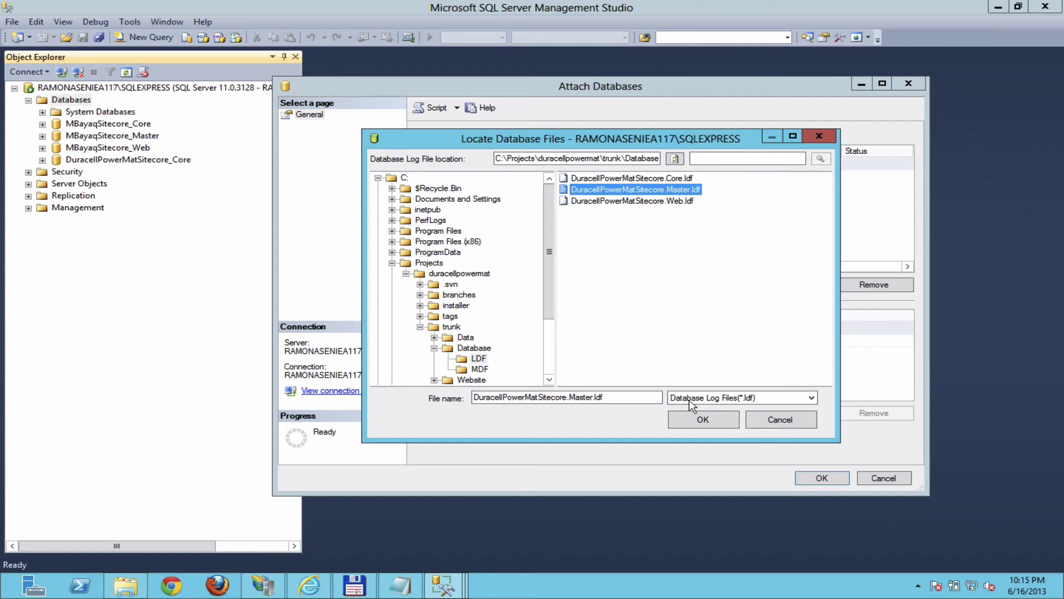
left_click(703, 420)
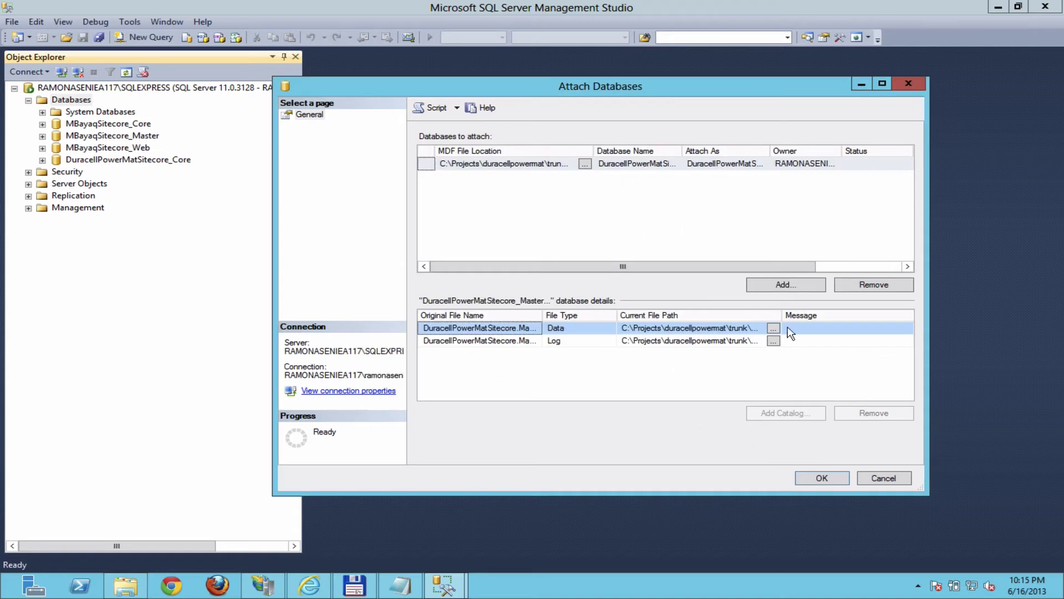
Step: Add DuracellPowerMatSitecore.Web.MDF with its Web.ldf log and attach both databases
left_click(787, 285)
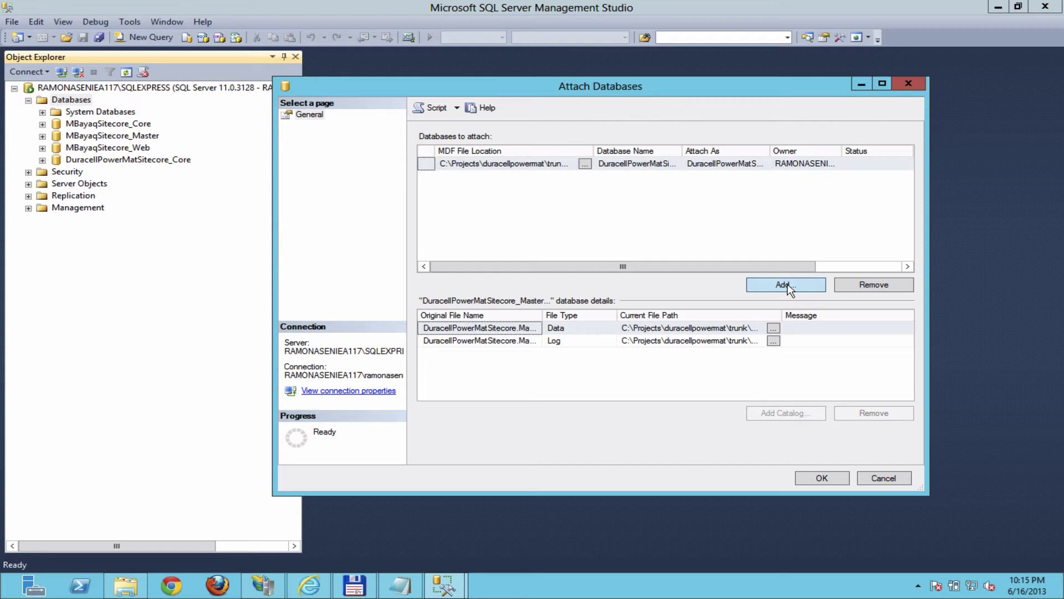
left_click(480, 369)
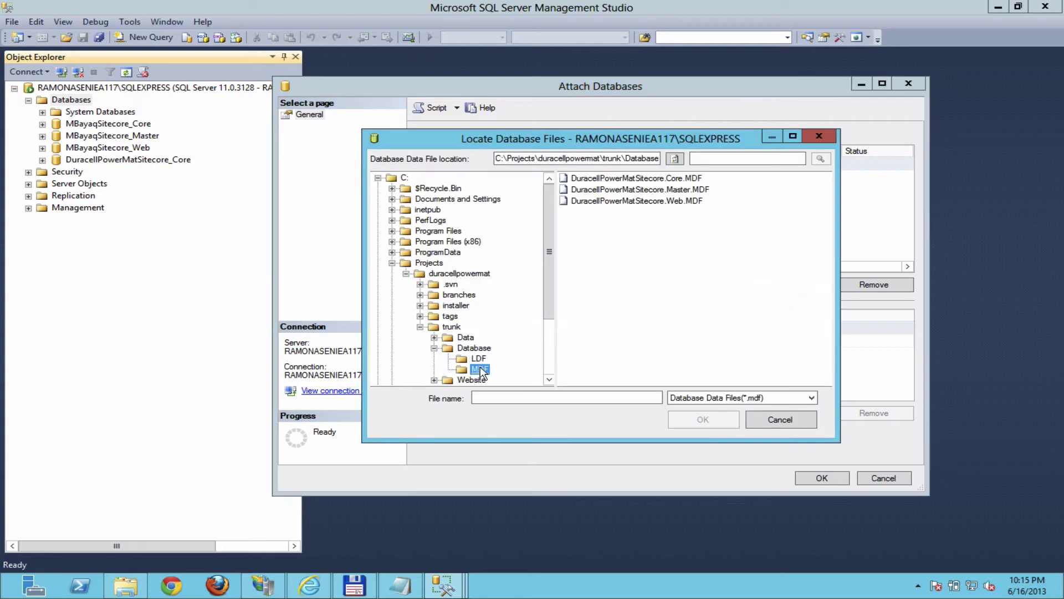
left_click(647, 202)
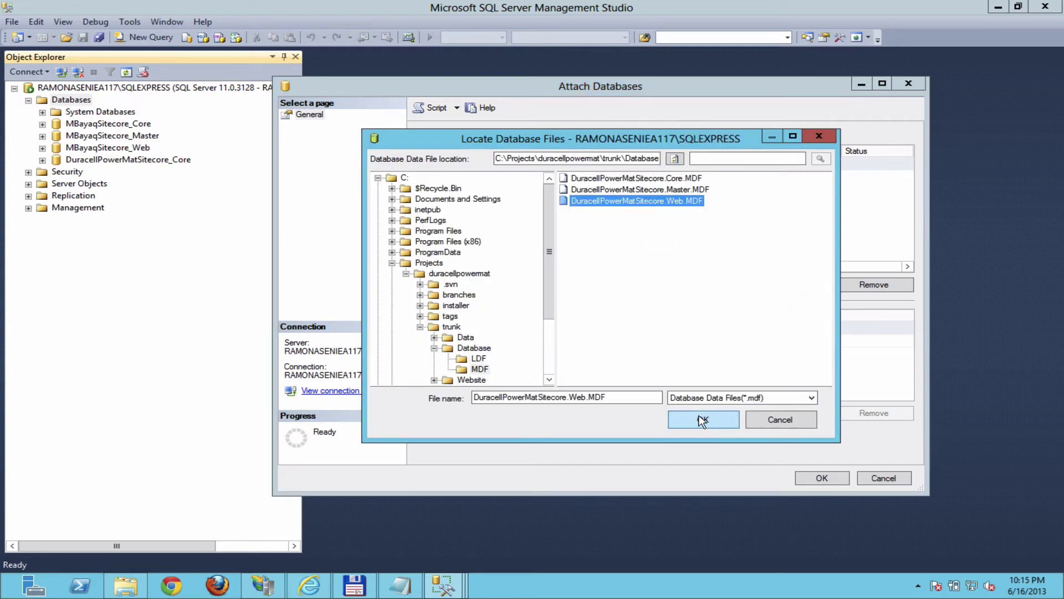
left_click(702, 419)
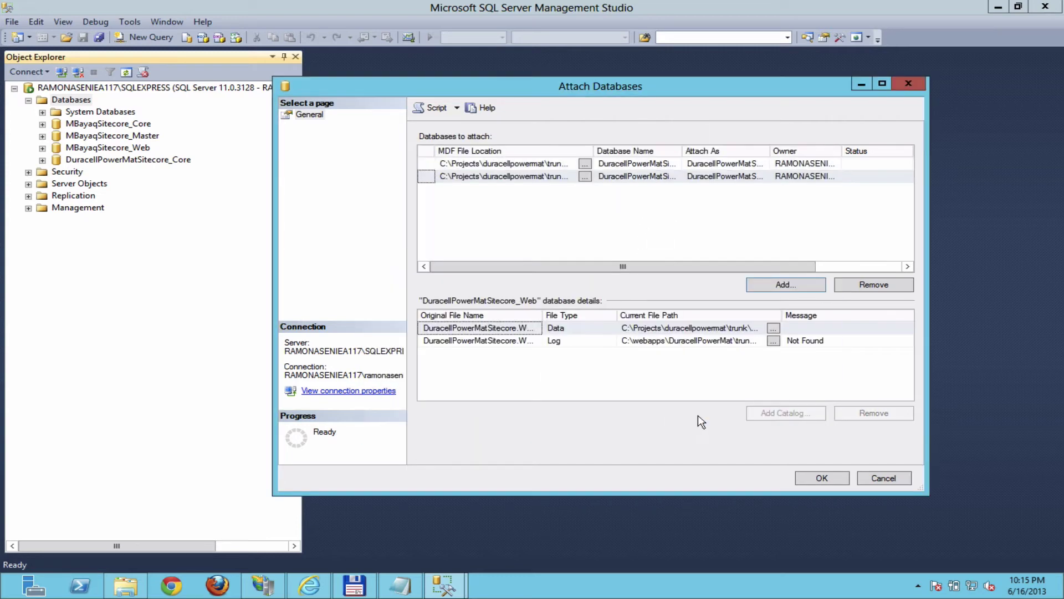
left_click(774, 341)
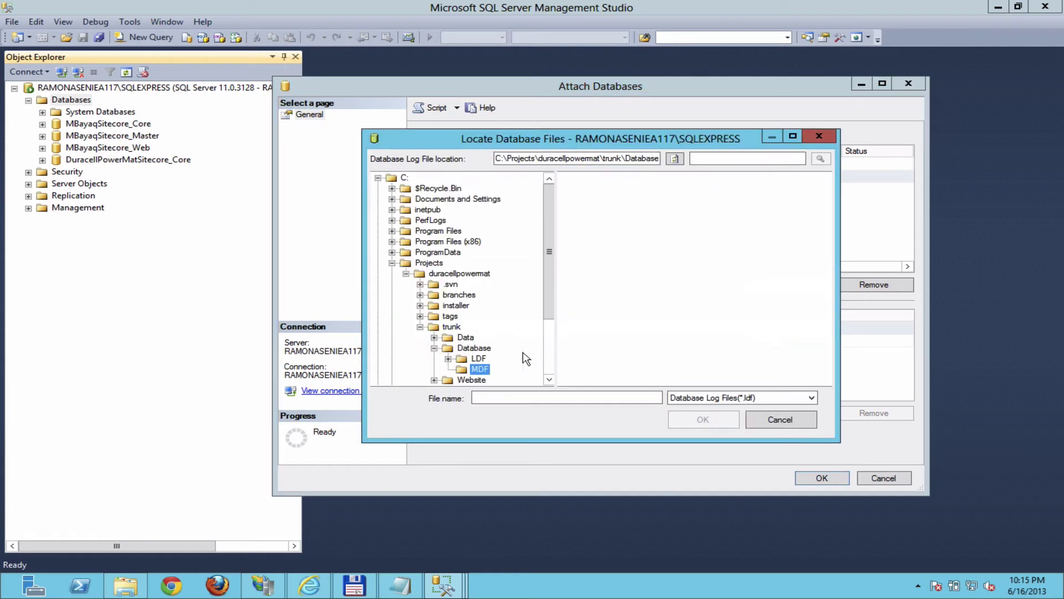
left_click(479, 360)
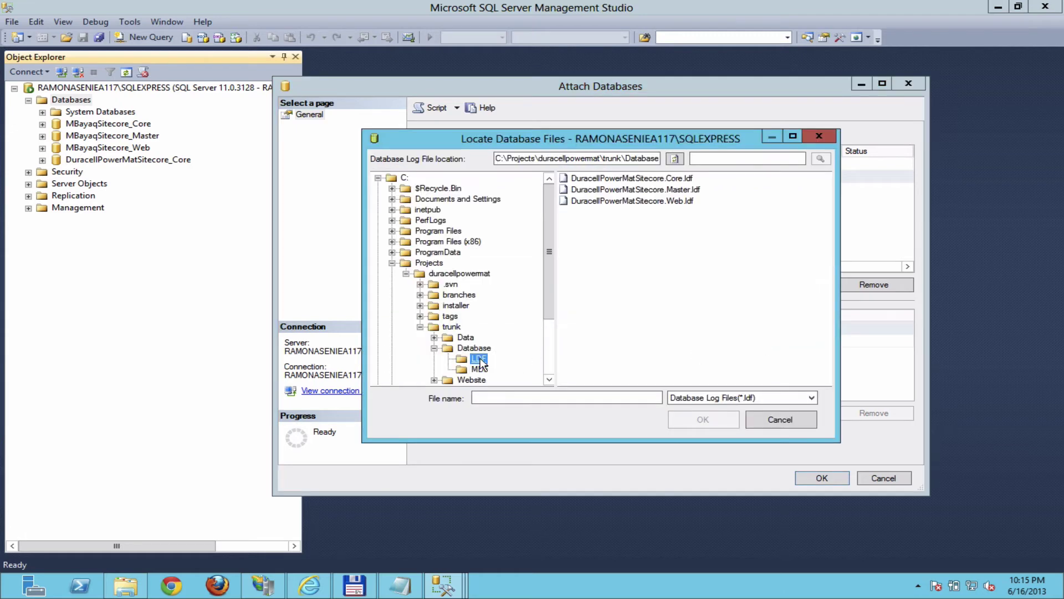
left_click(654, 202)
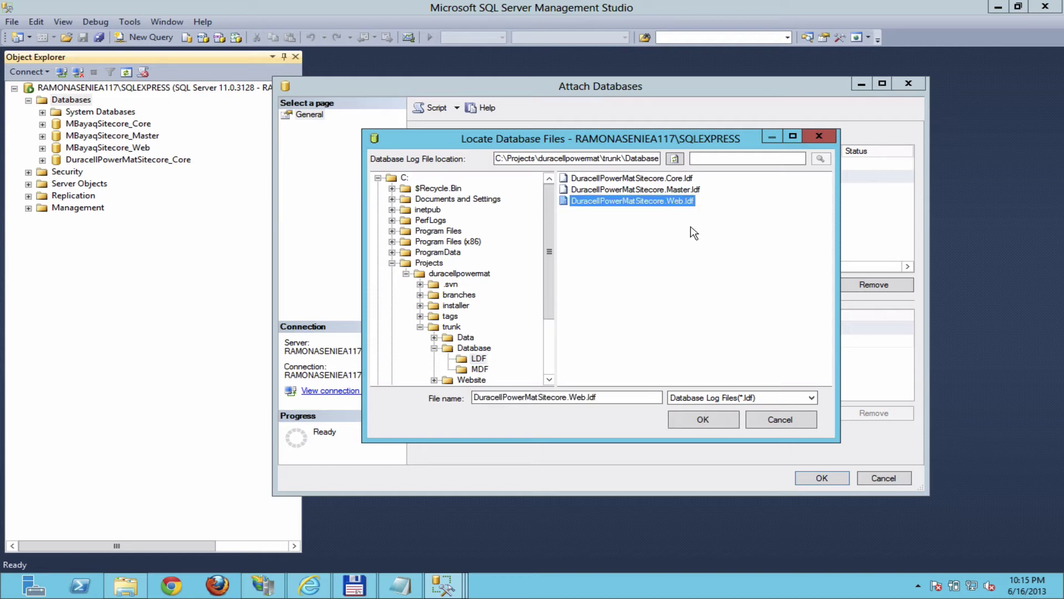
left_click(704, 421)
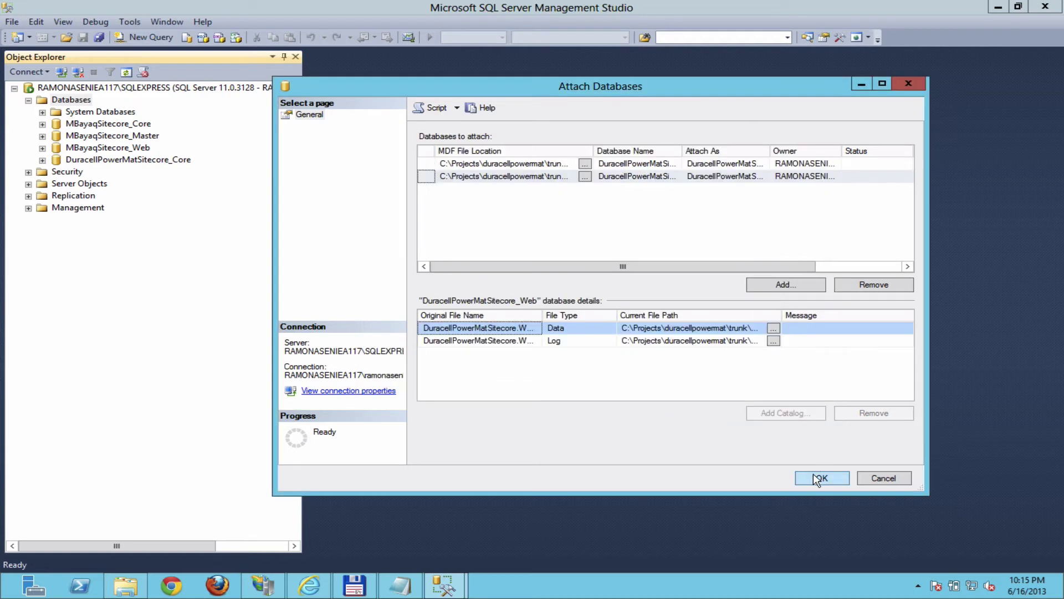
left_click(819, 478)
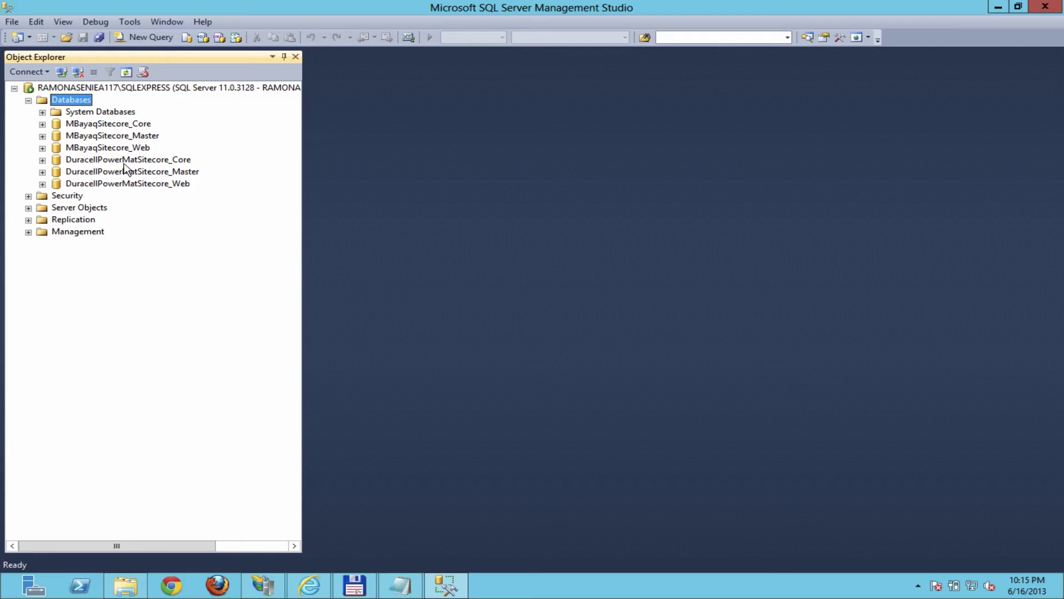
left_click(127, 161)
Step: Open trunk\Website\App_Config\ConnectionStrings.config in Notepad via Total Commander
left_click(128, 174)
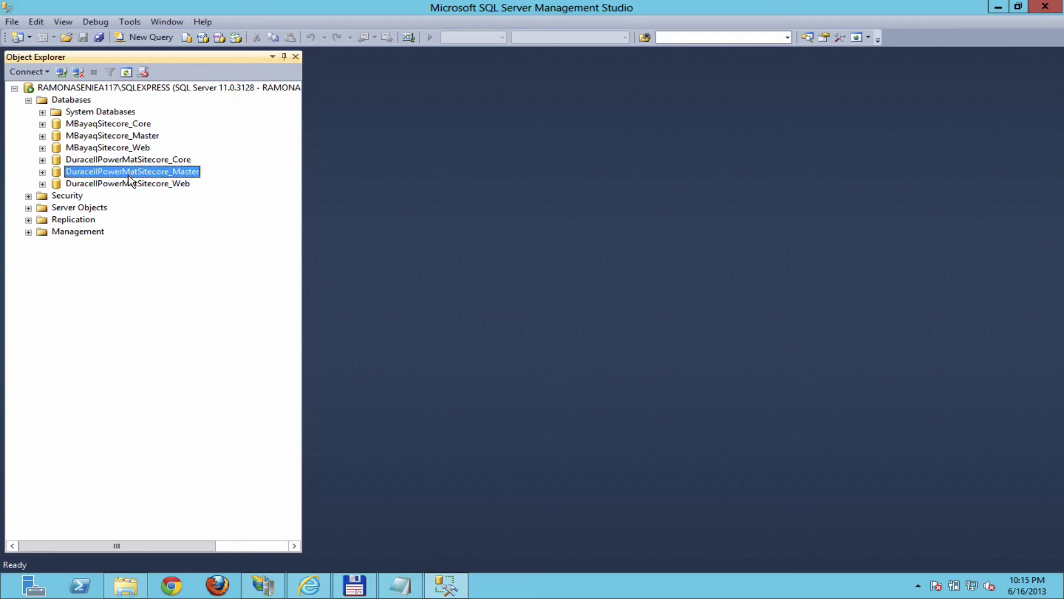
left_click(131, 184)
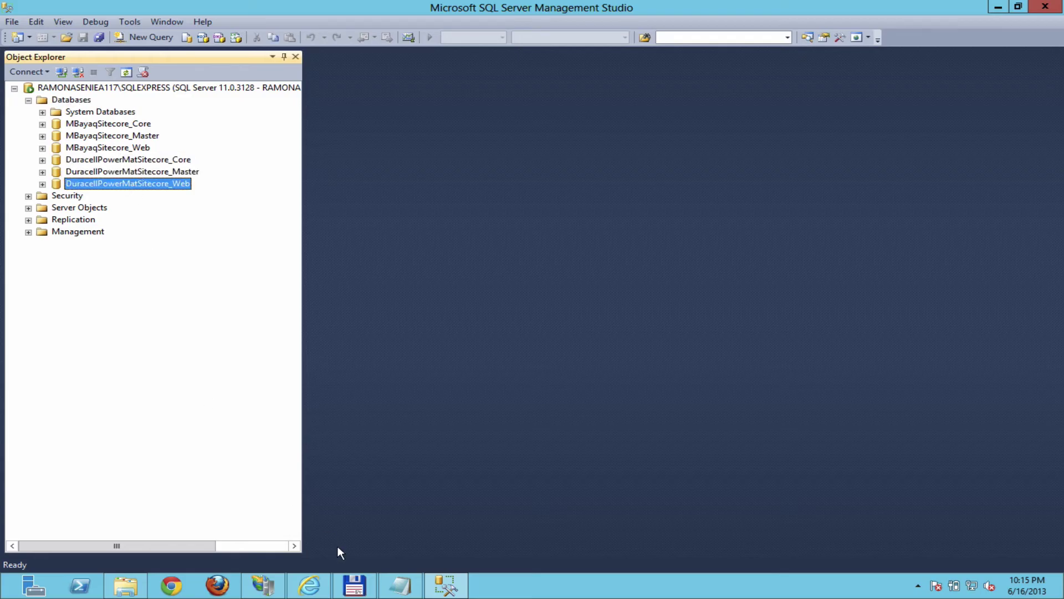
mouse_move(263, 592)
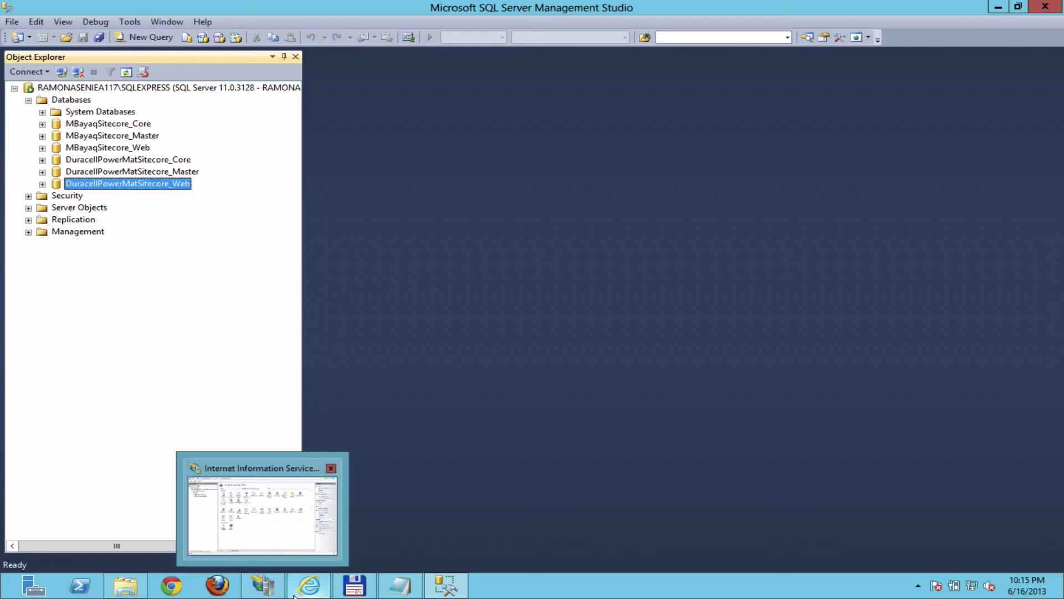
left_click(355, 587)
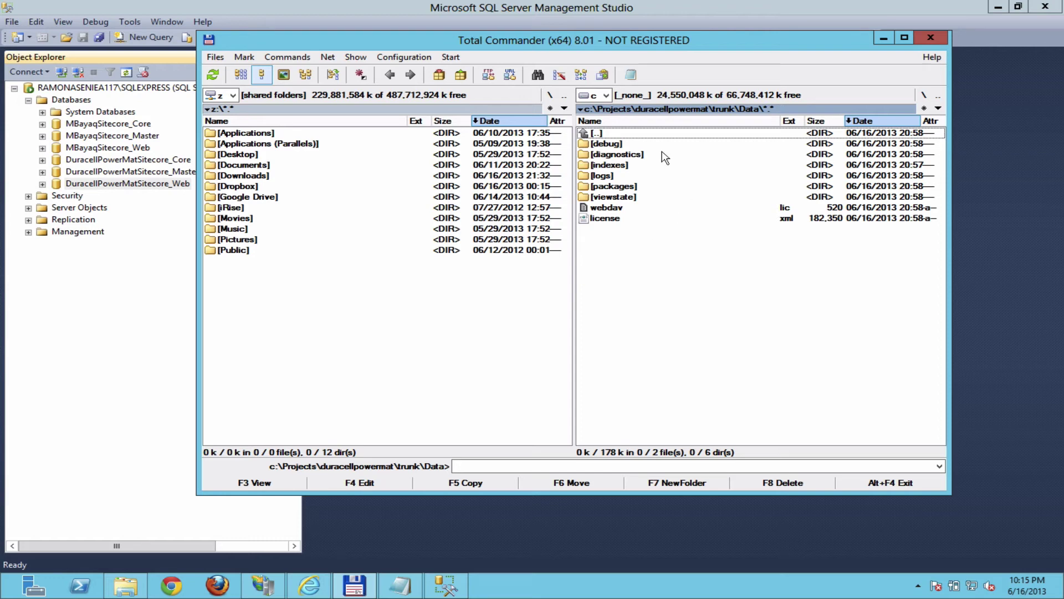
left_click_drag(628, 45, 590, 74)
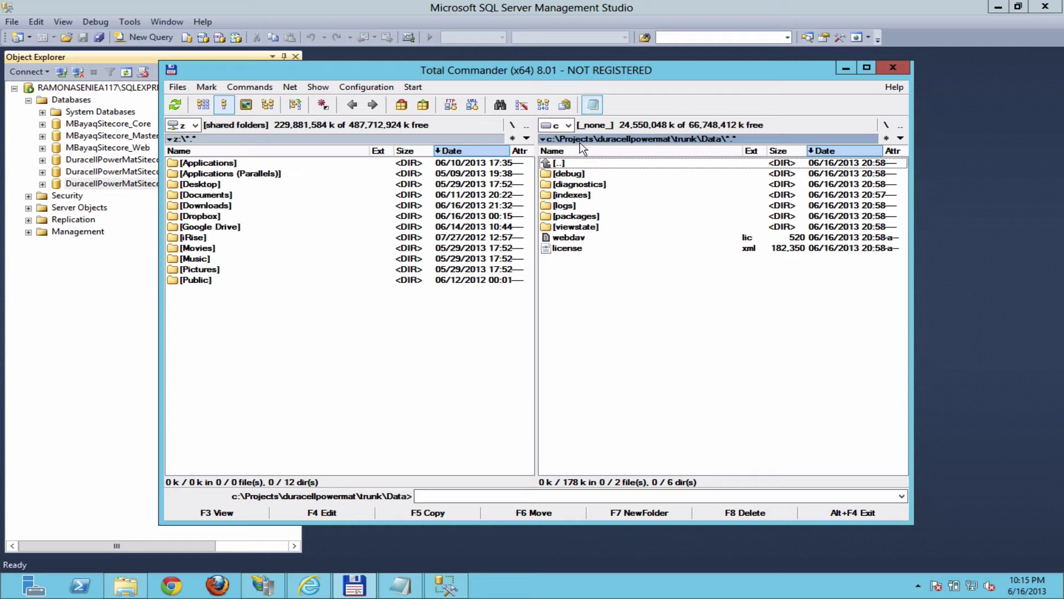
double_click(553, 164)
double_click(574, 195)
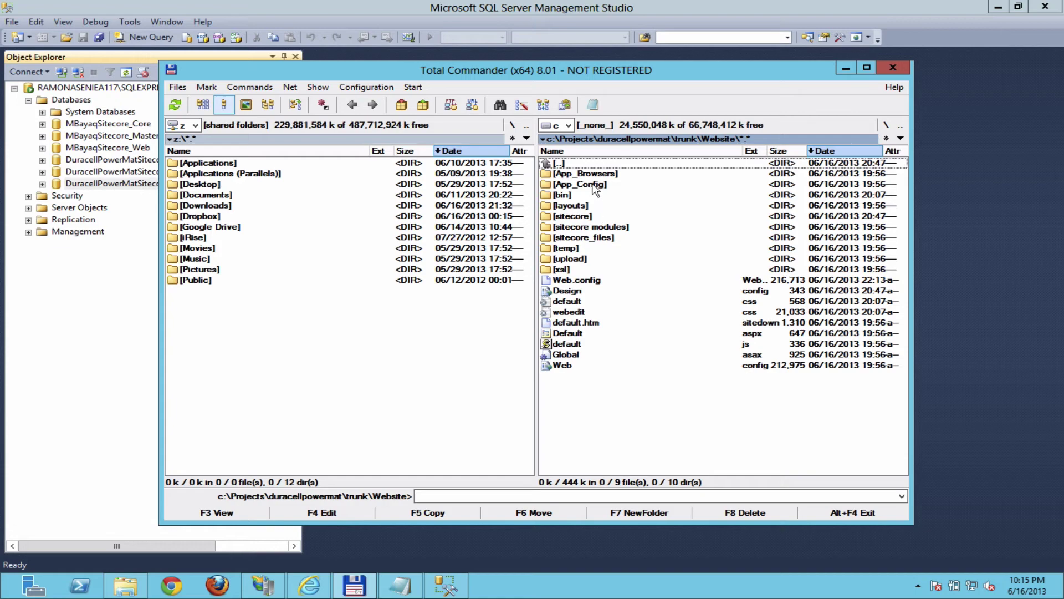
double_click(594, 188)
left_click(594, 208)
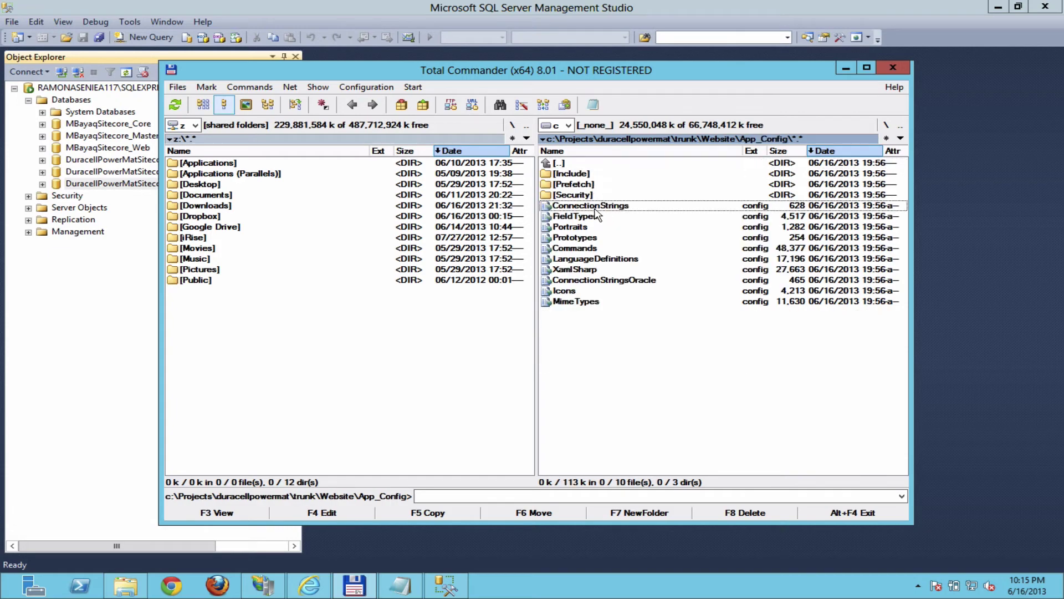
left_click(333, 511)
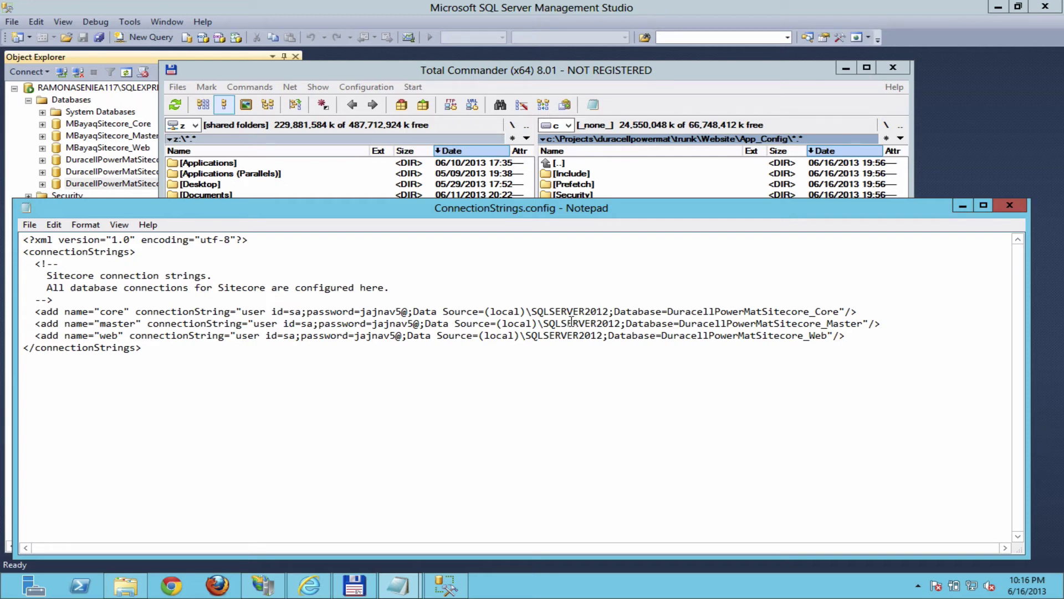
left_click(445, 585)
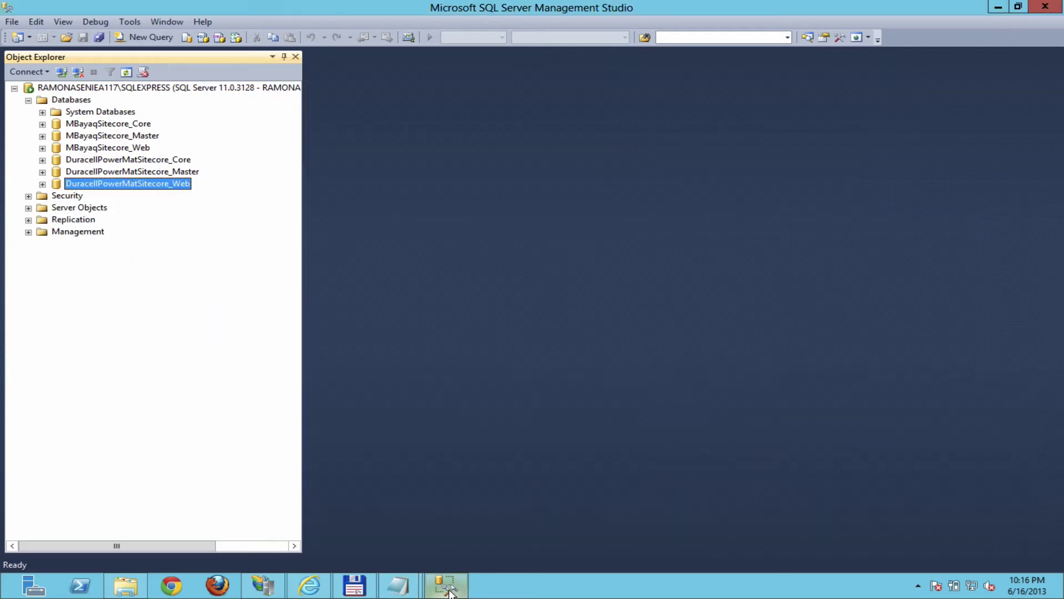
Step: Disconnect Object Explorer and start a new connection to server (local)
left_click(12, 22)
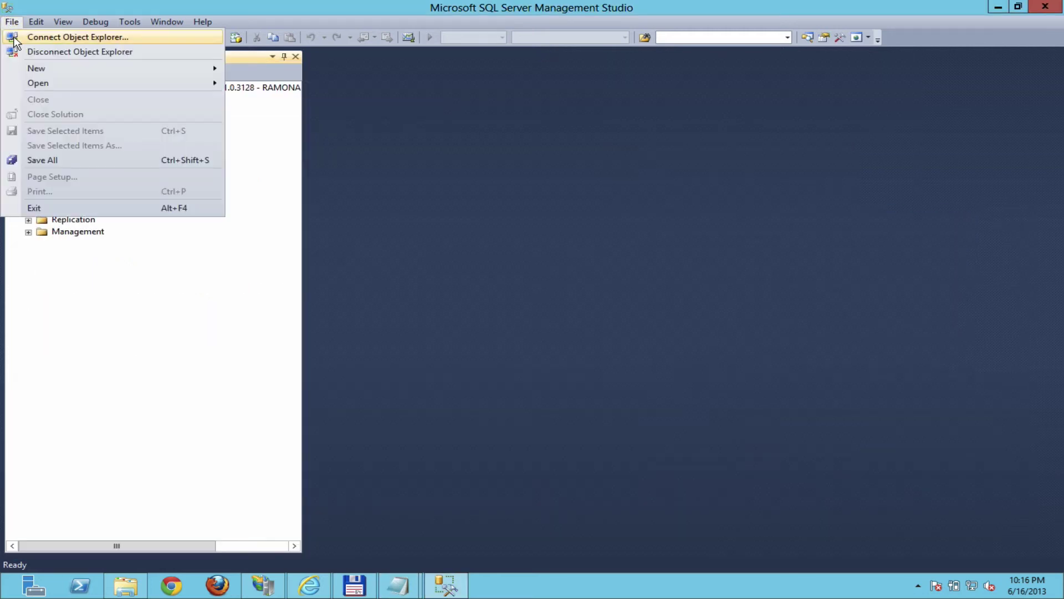
left_click(24, 54)
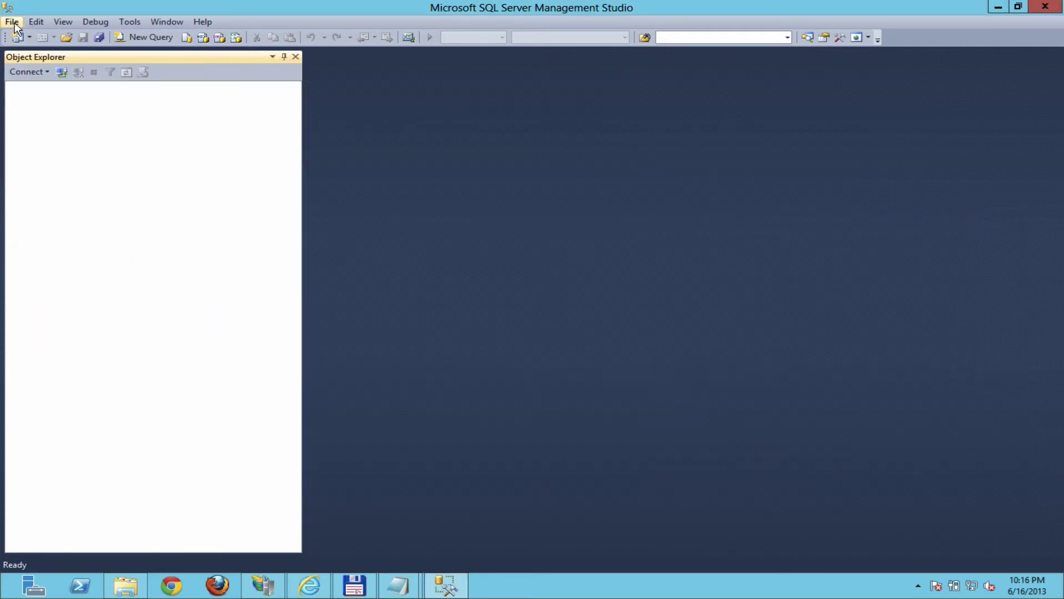
left_click(12, 23)
left_click(22, 37)
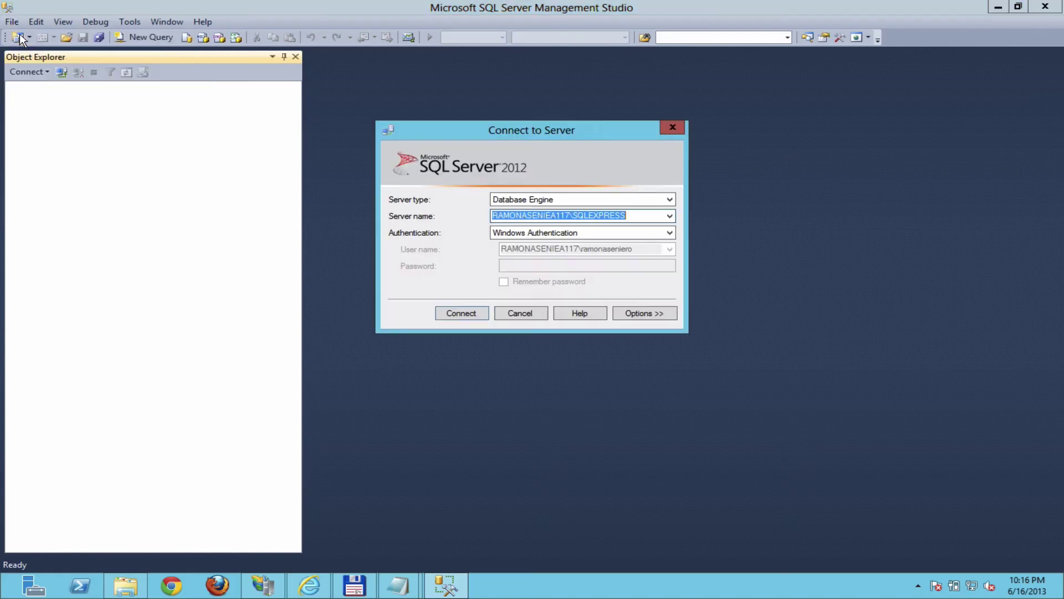
right_click(551, 217)
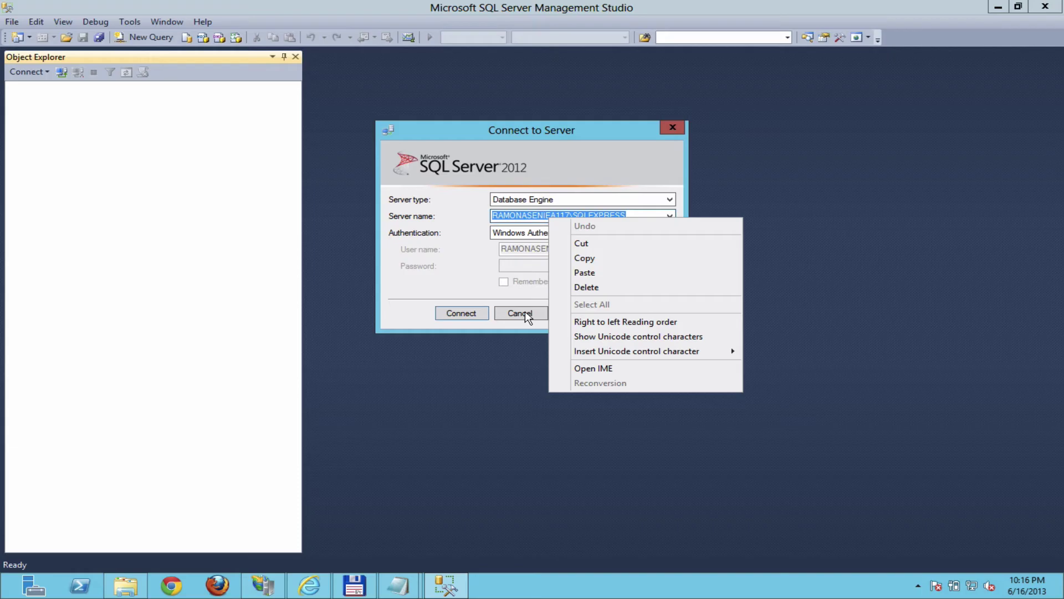
left_click(668, 161)
left_click(671, 215)
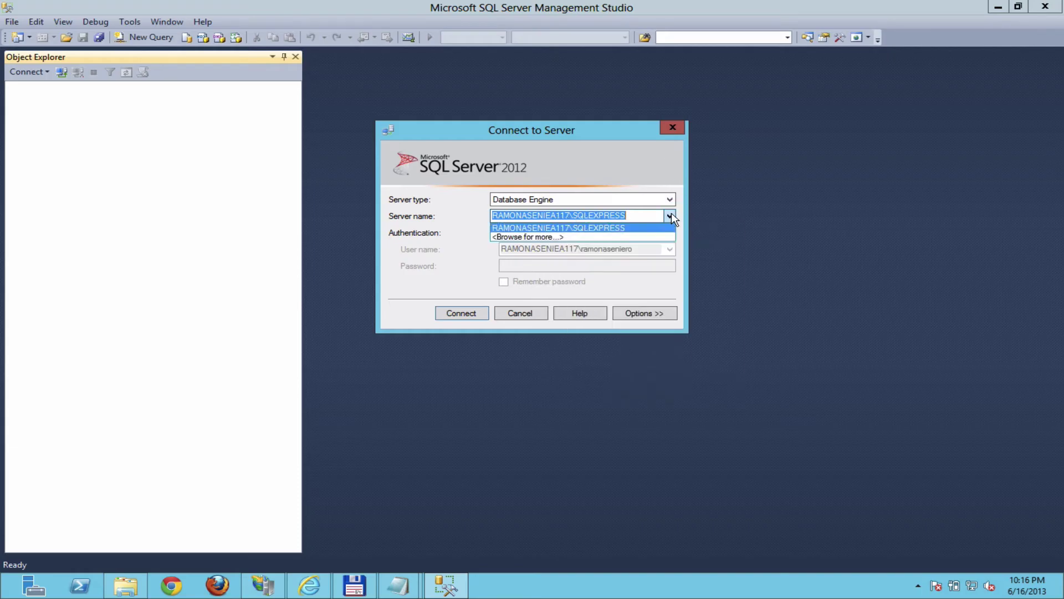
left_click(671, 215)
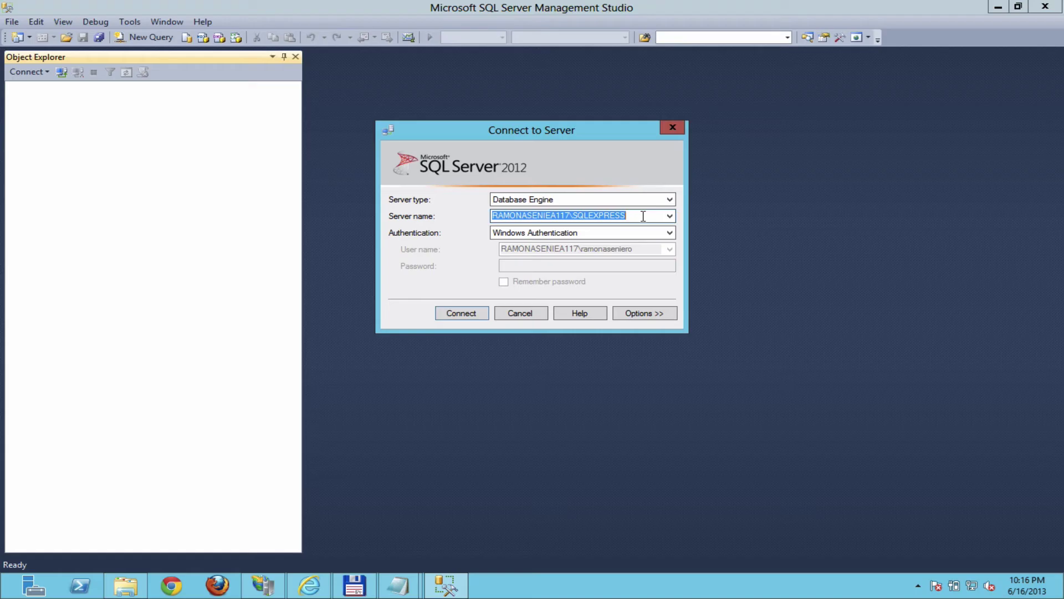
type("(local)")
key("Tab")
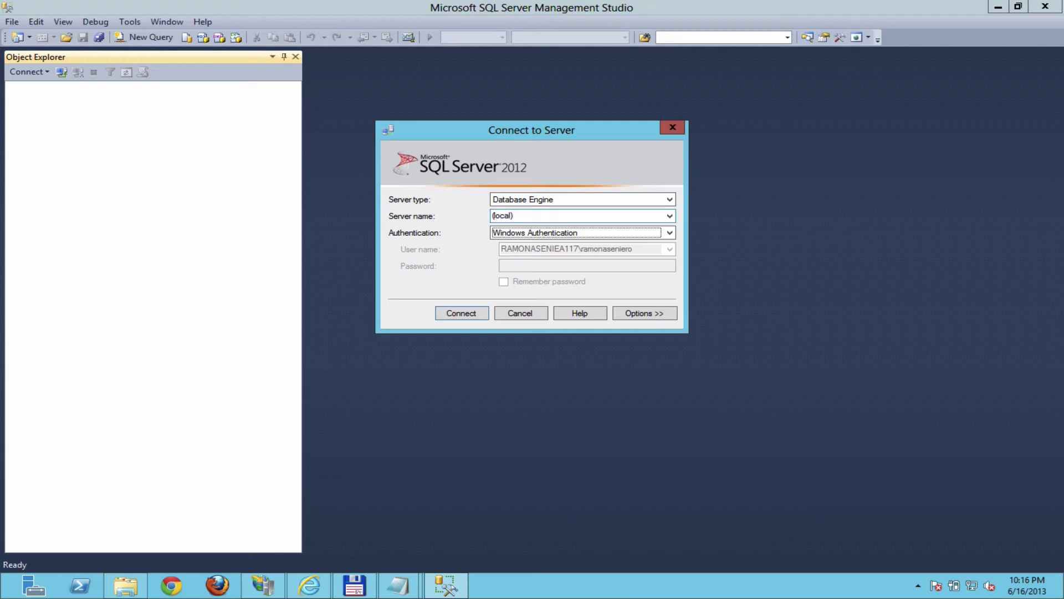
Step: Try connecting to (local) with SQL Server Authentication as sa, then cancel the stalled attempt
left_click(671, 232)
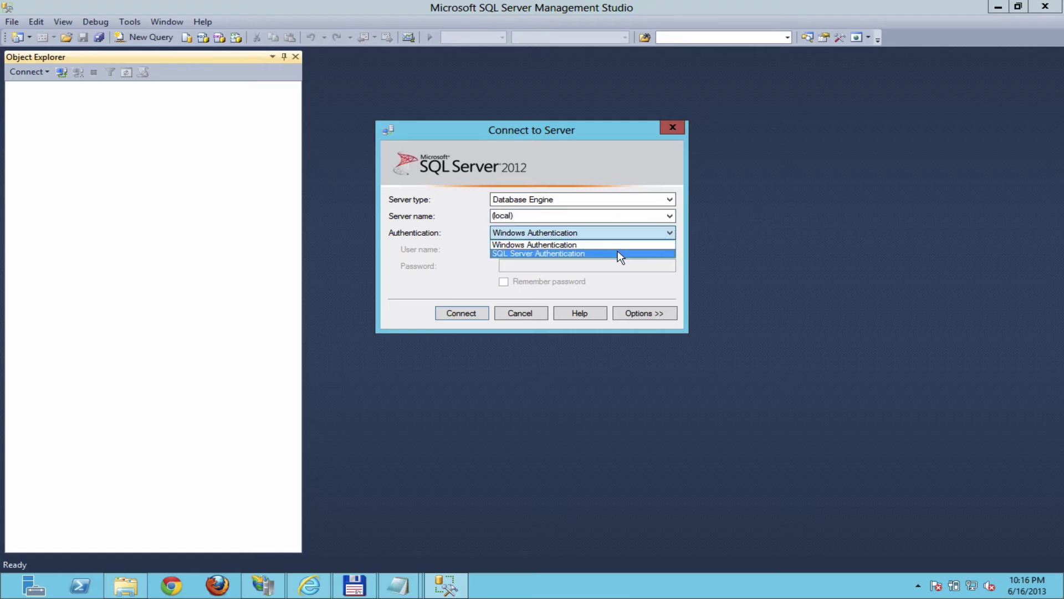
left_click(618, 250)
left_click(596, 249)
type("sa")
key("Tab")
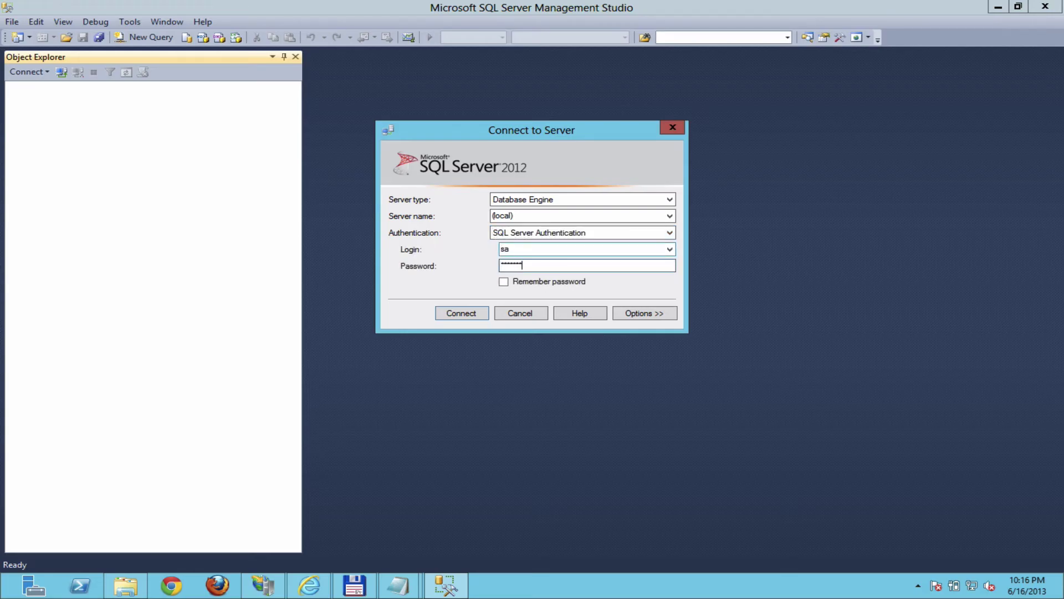
left_click(560, 280)
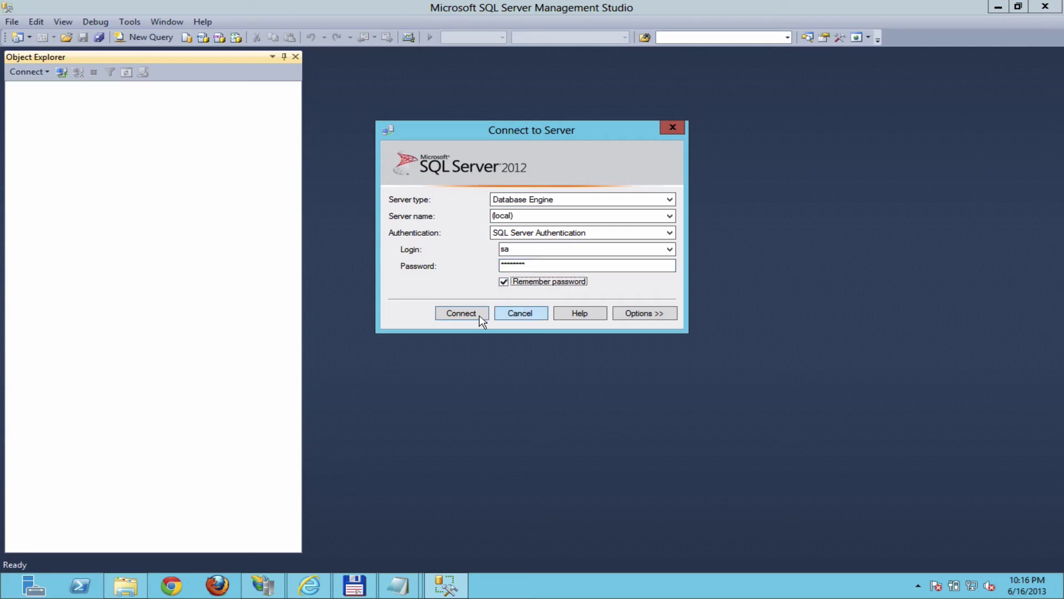
left_click(460, 313)
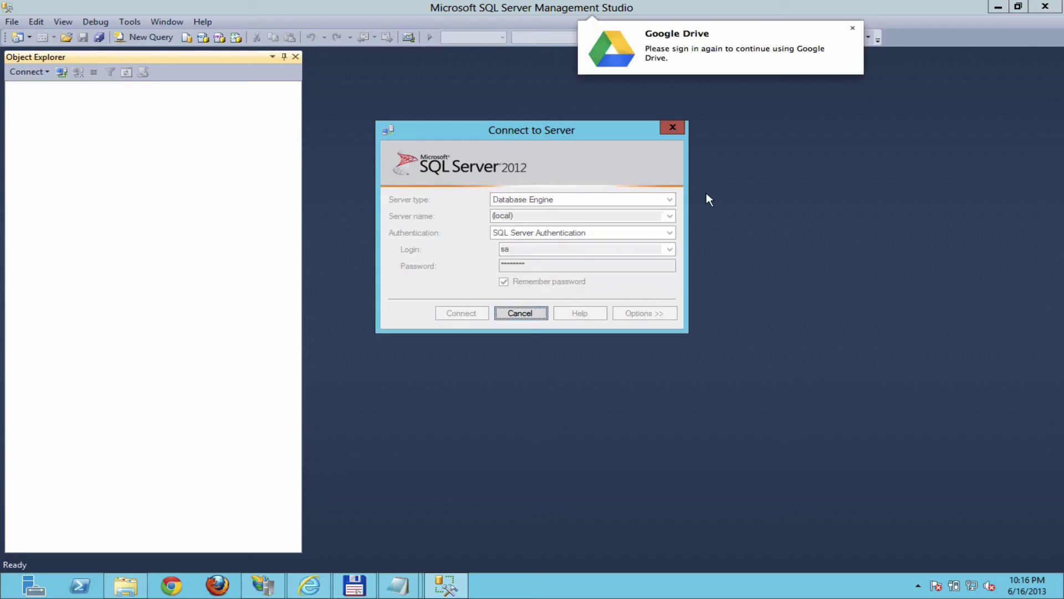
left_click(519, 314)
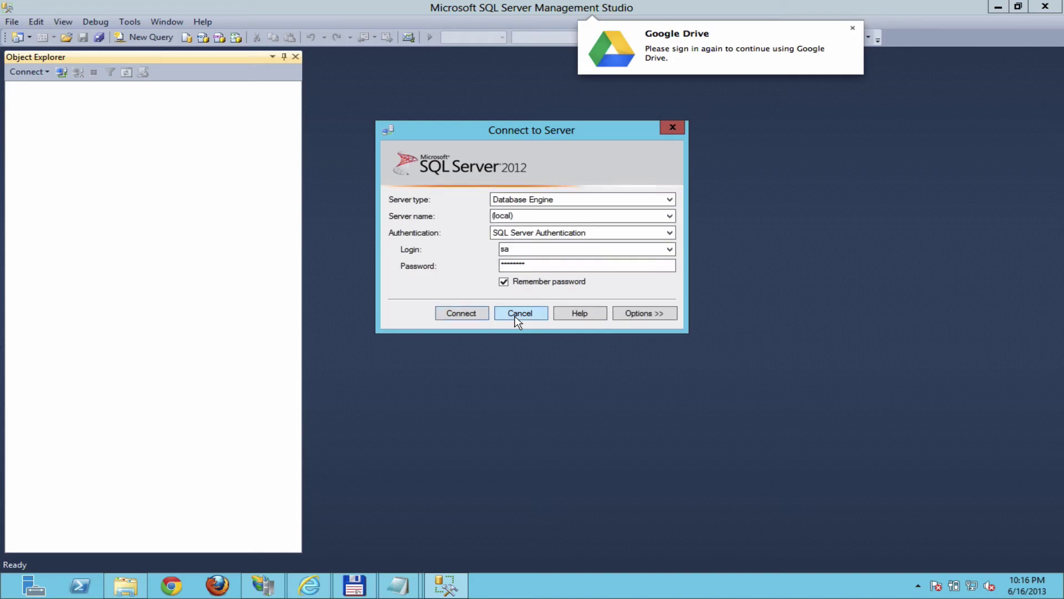
Step: Retry the SQL Server login against the SQLEXPRESS instance and dismiss the login-failed error
left_click(670, 216)
left_click(620, 225)
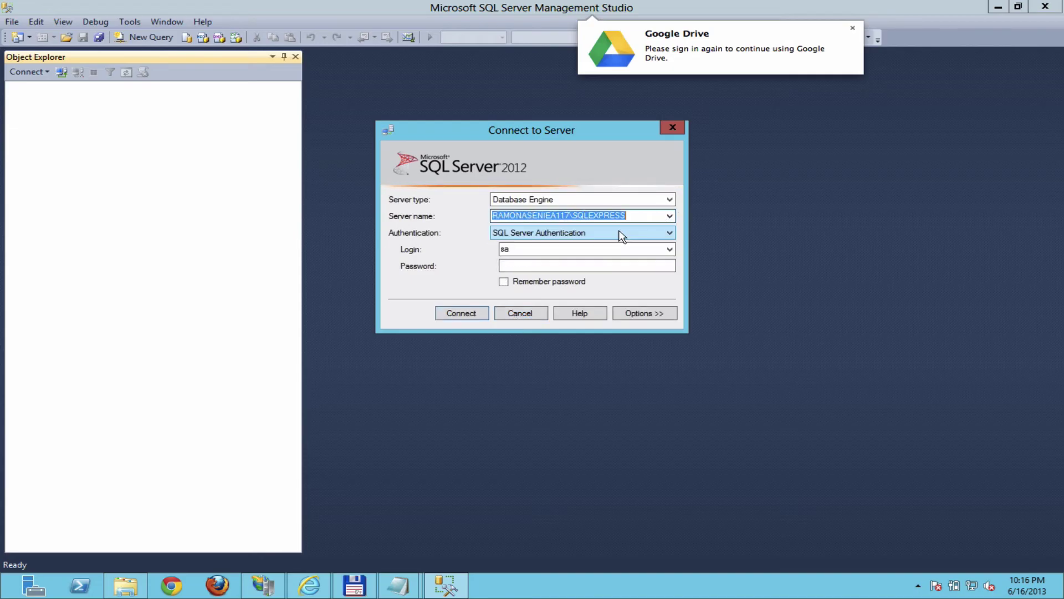
left_click(553, 267)
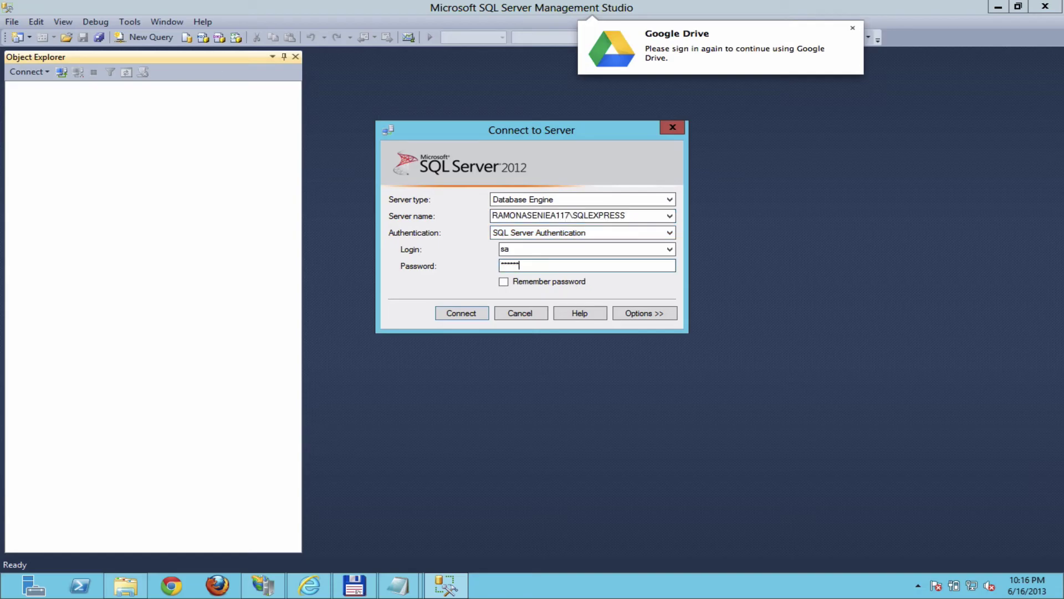
left_click(464, 311)
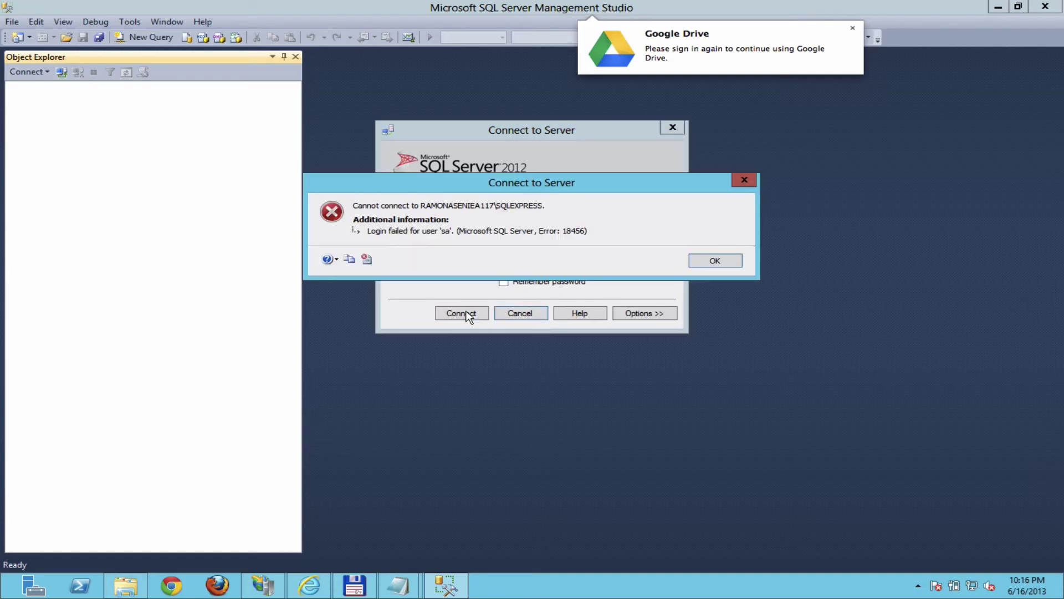
left_click(712, 262)
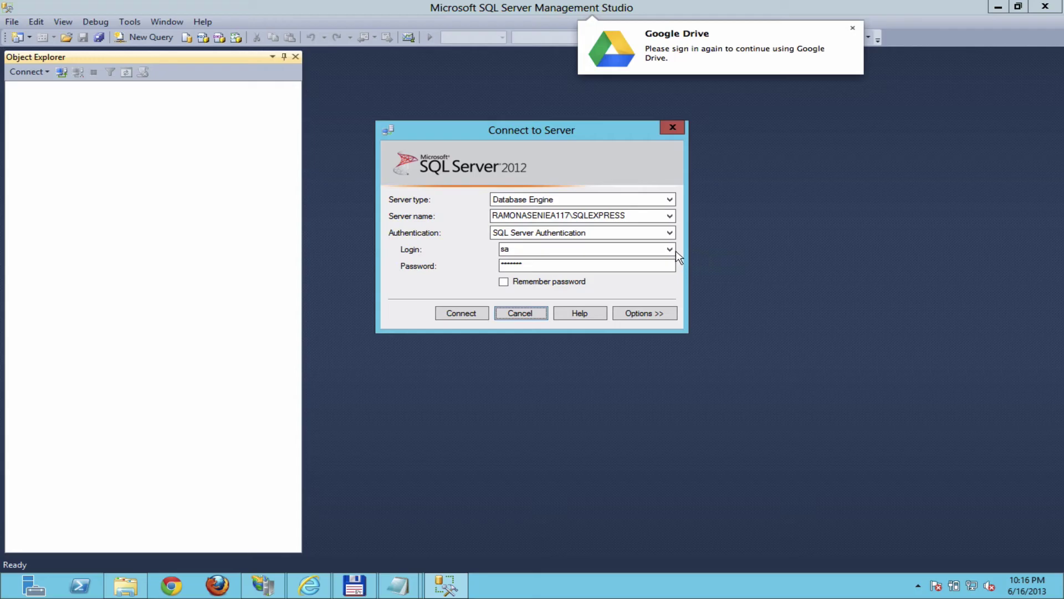
Step: Switch back to Windows Authentication and connect
left_click(671, 233)
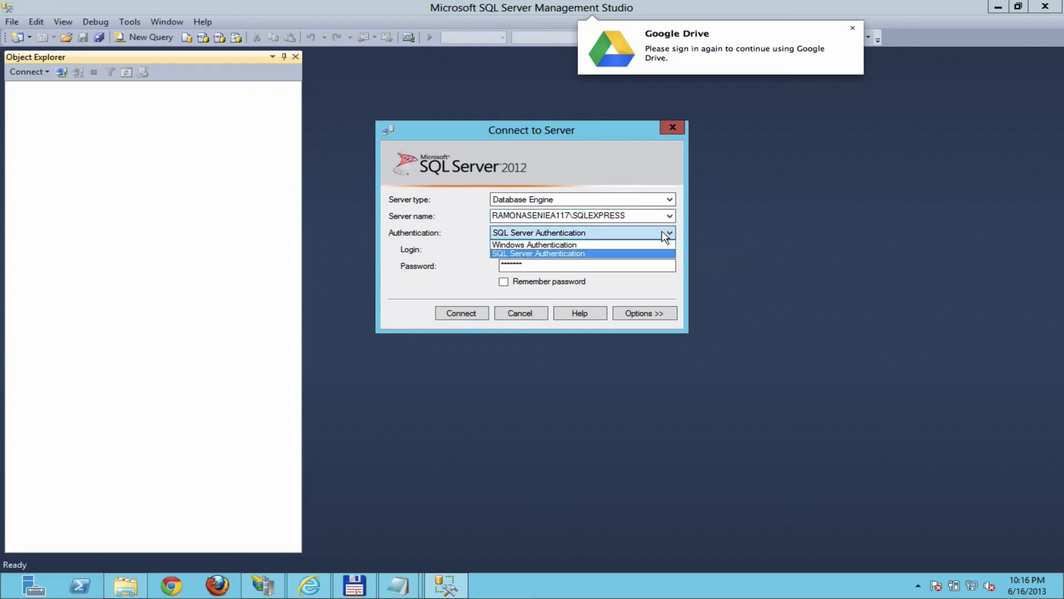
left_click(631, 243)
left_click(465, 311)
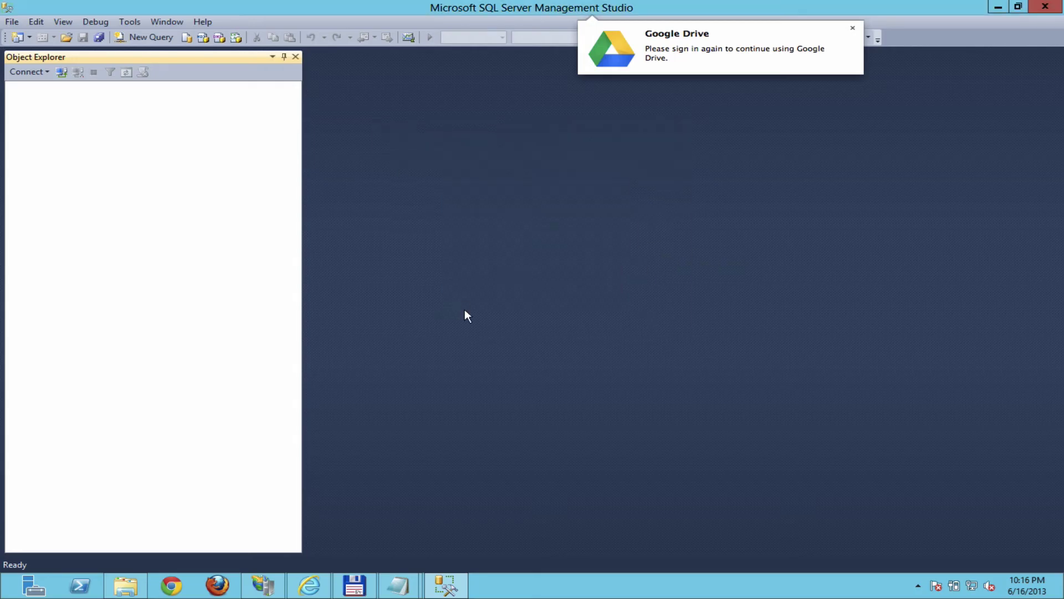
Step: Open c:\inetpub\wwwroot\Sitecore\Website\App_Config\ConnectionStrings.config in Notepad from Total Commander's left panel
left_click(354, 585)
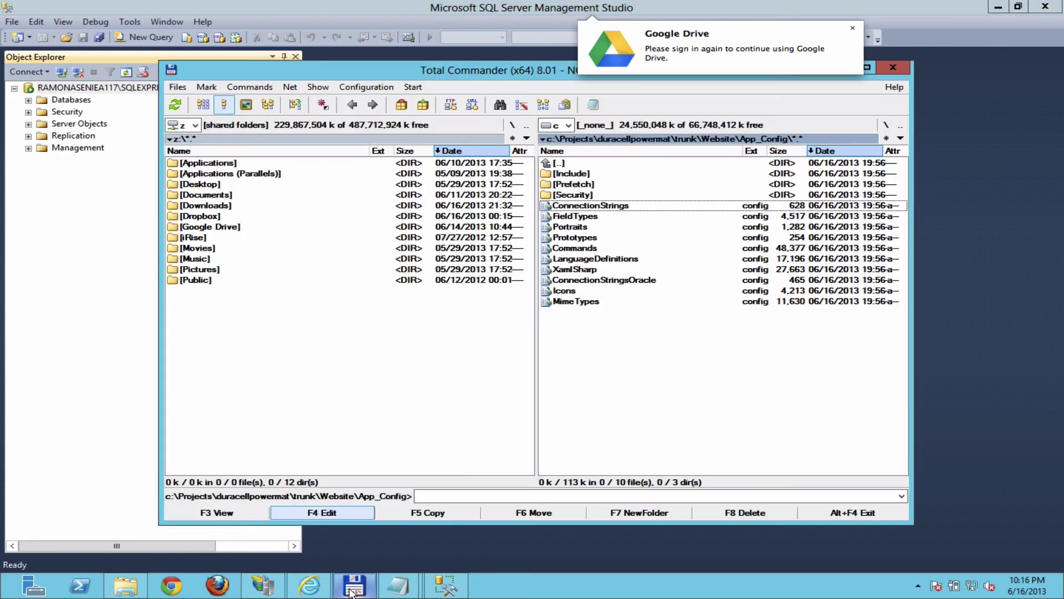
left_click(361, 372)
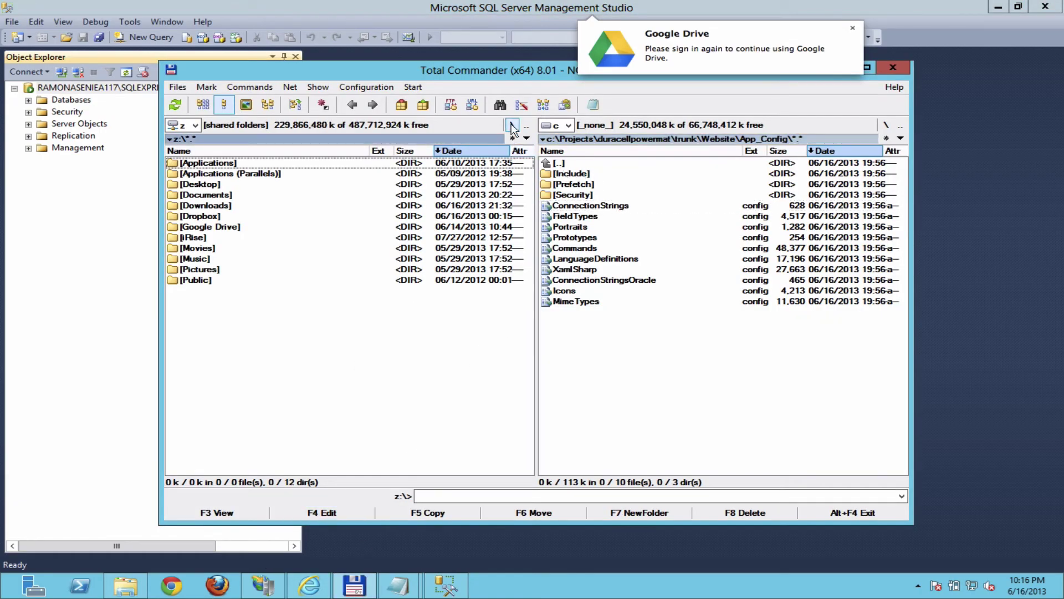
left_click(195, 129)
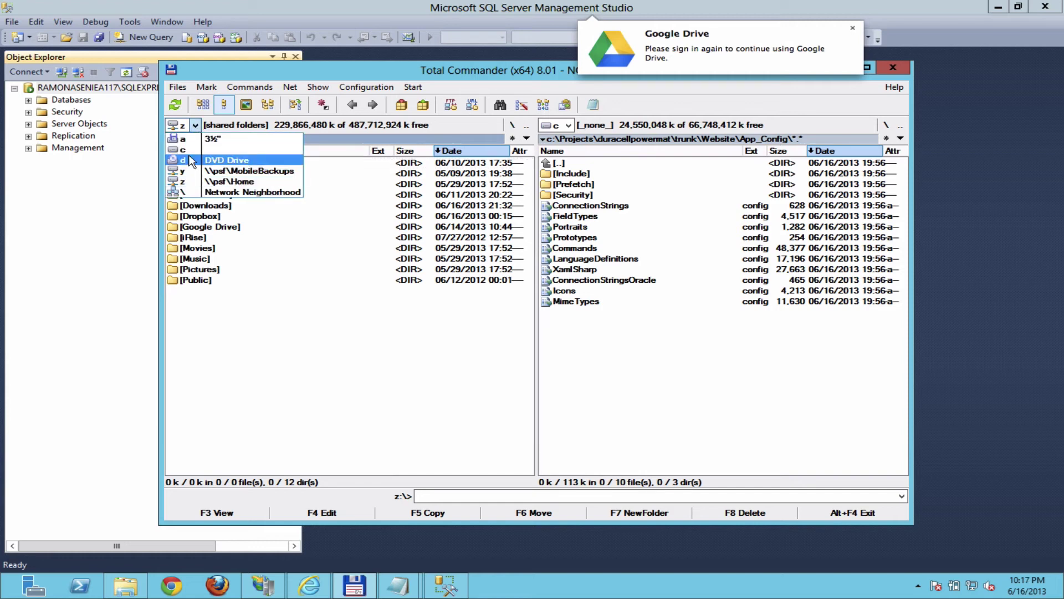
left_click(190, 155)
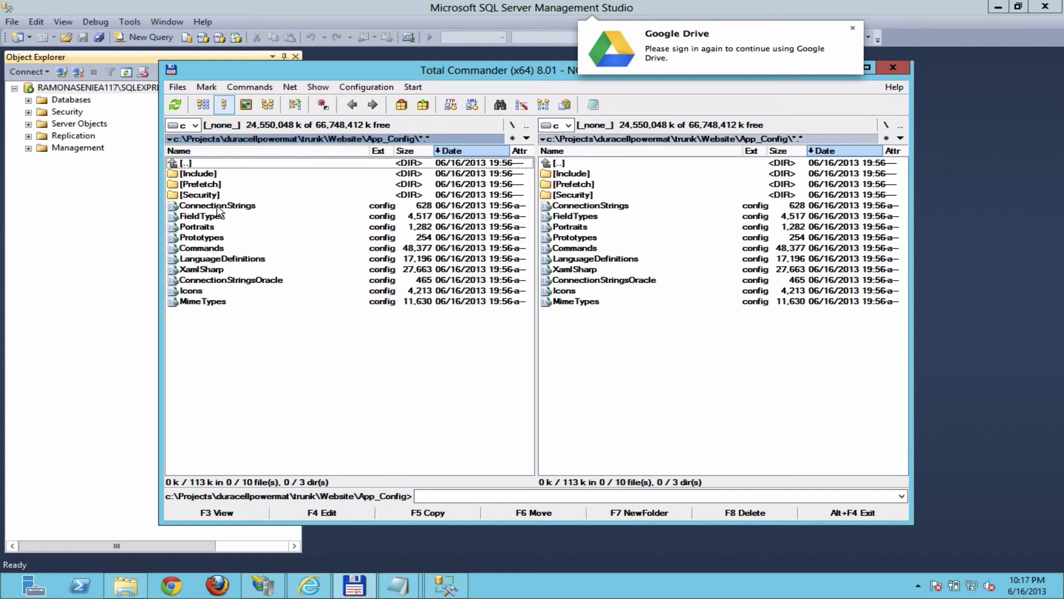
left_click(512, 124)
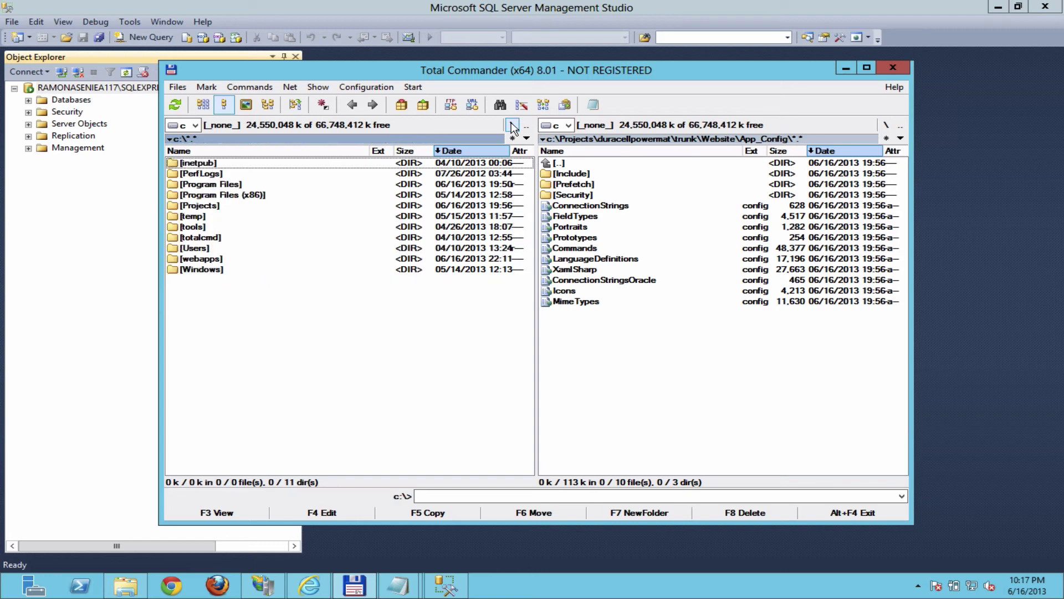
double_click(194, 164)
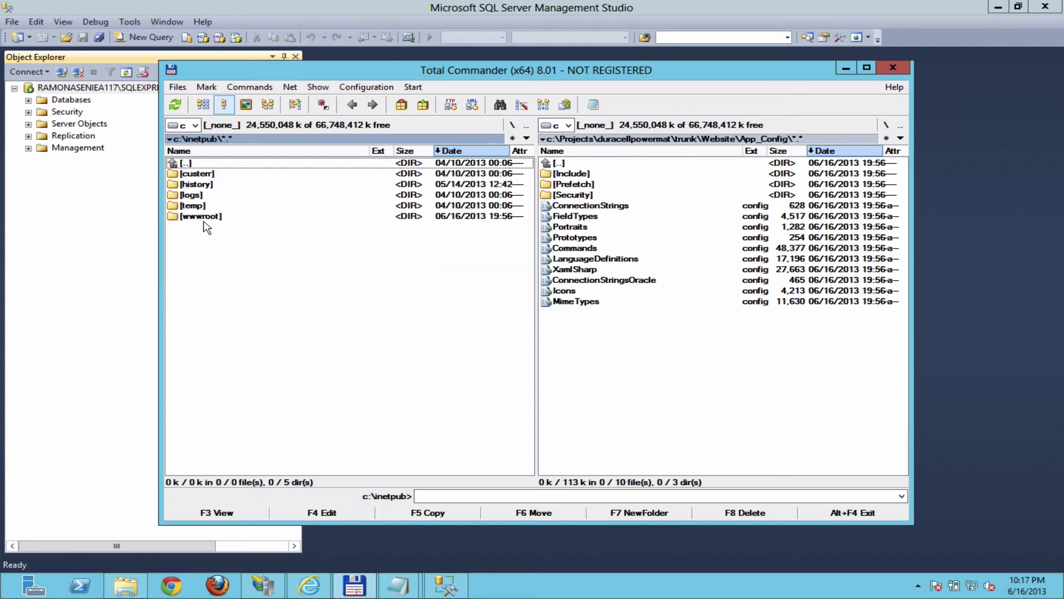
double_click(205, 217)
double_click(213, 174)
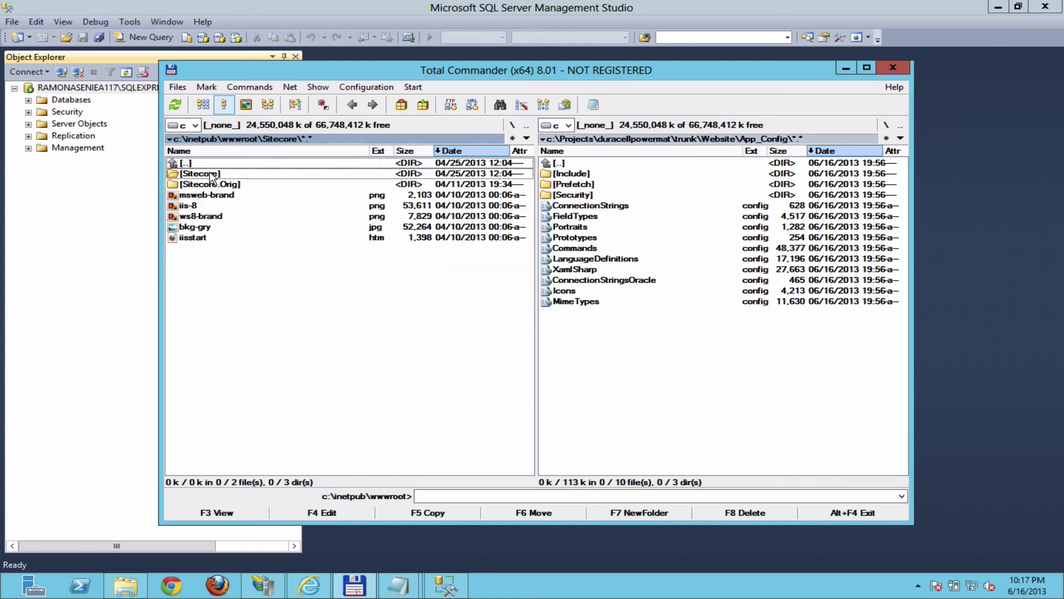
double_click(210, 197)
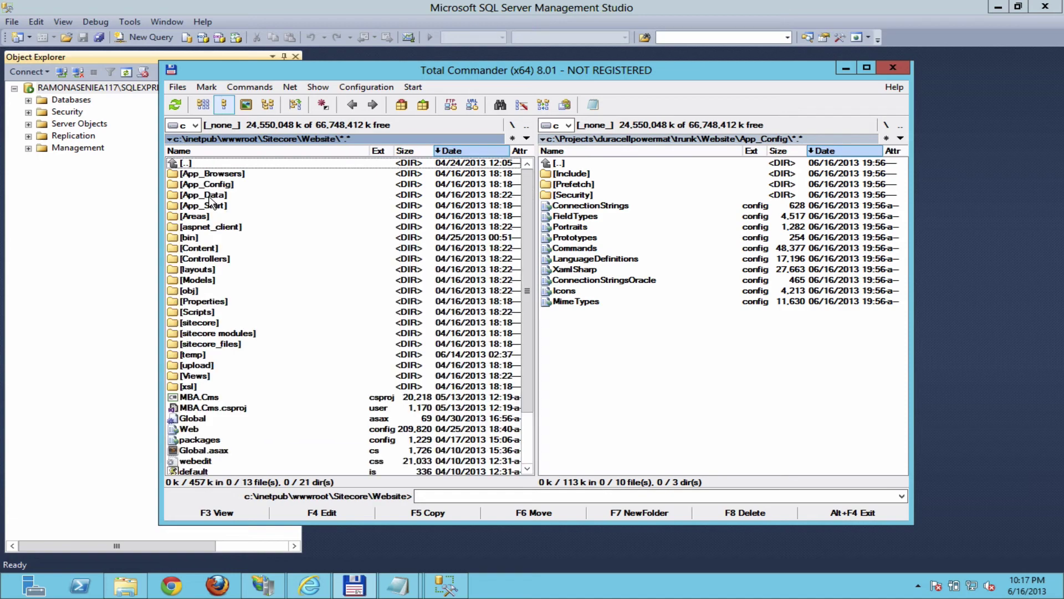
double_click(212, 186)
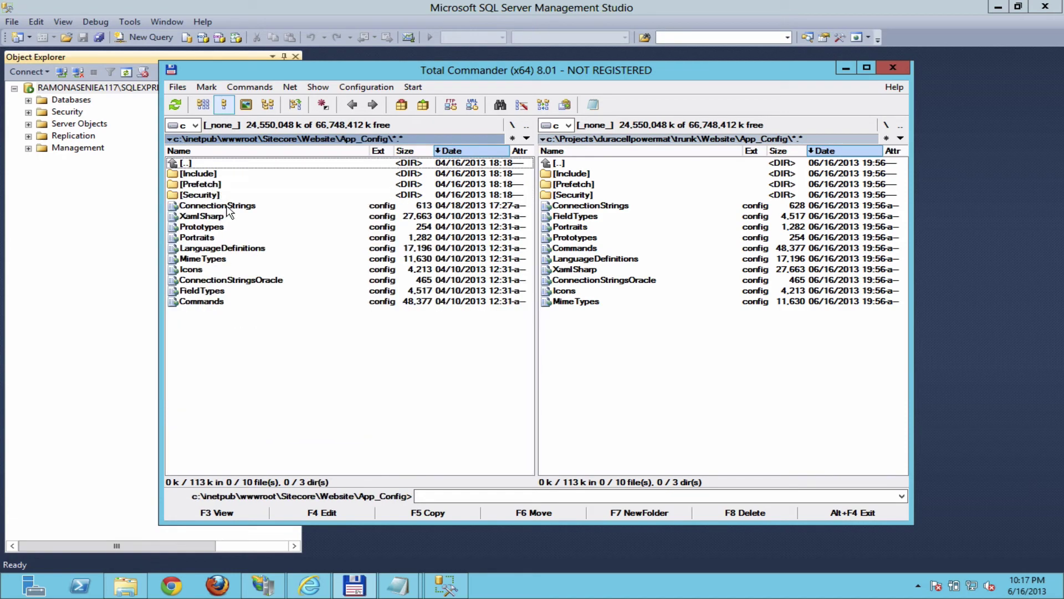
left_click(227, 206)
left_click(314, 514)
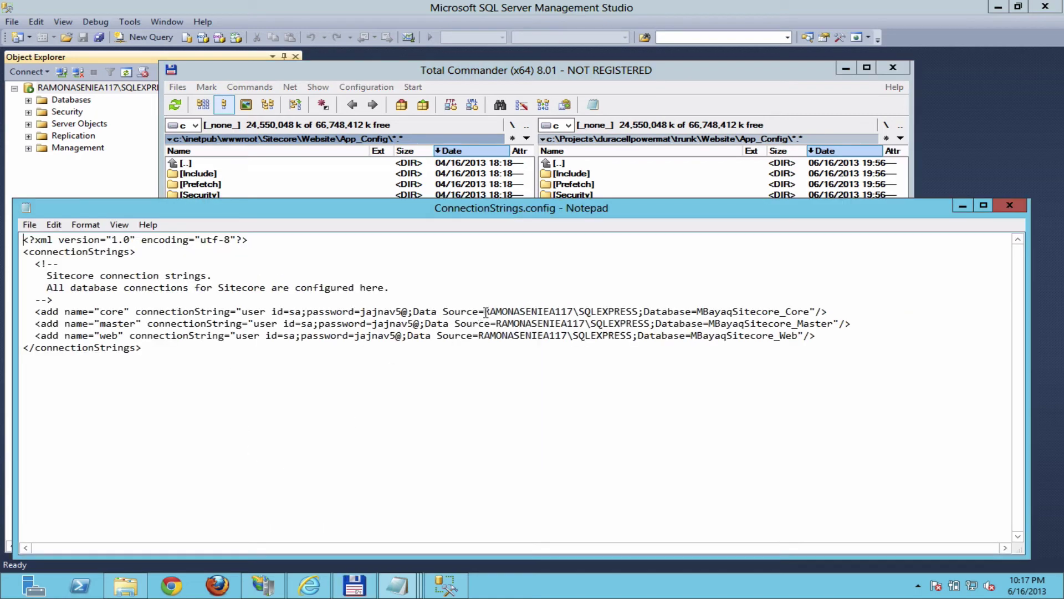
Step: Copy the Data Source server name from the installed config and open the project's ConnectionStrings.config
left_click_drag(484, 311, 639, 311)
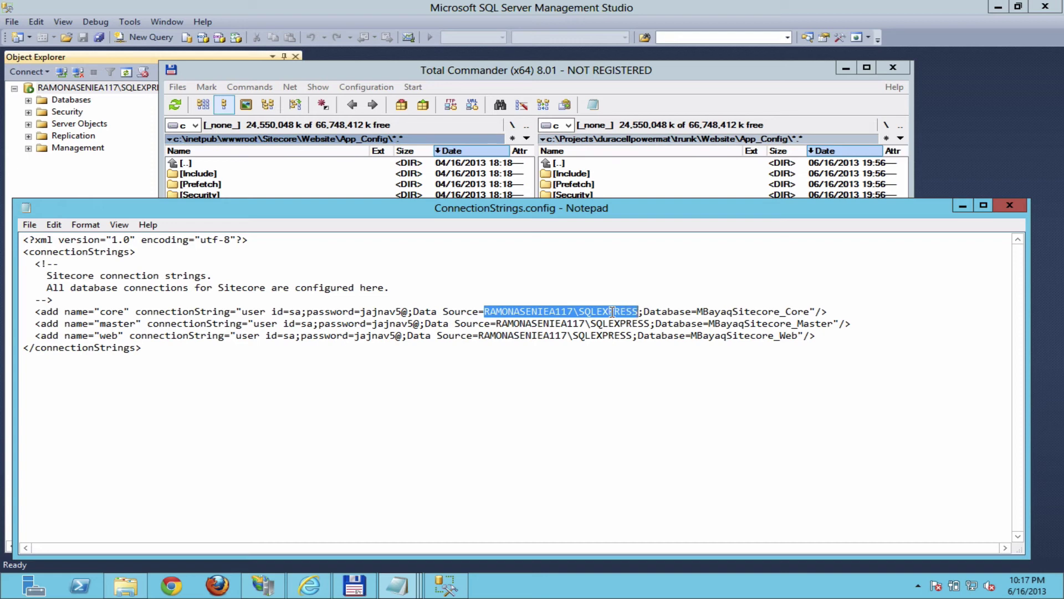
right_click(613, 311)
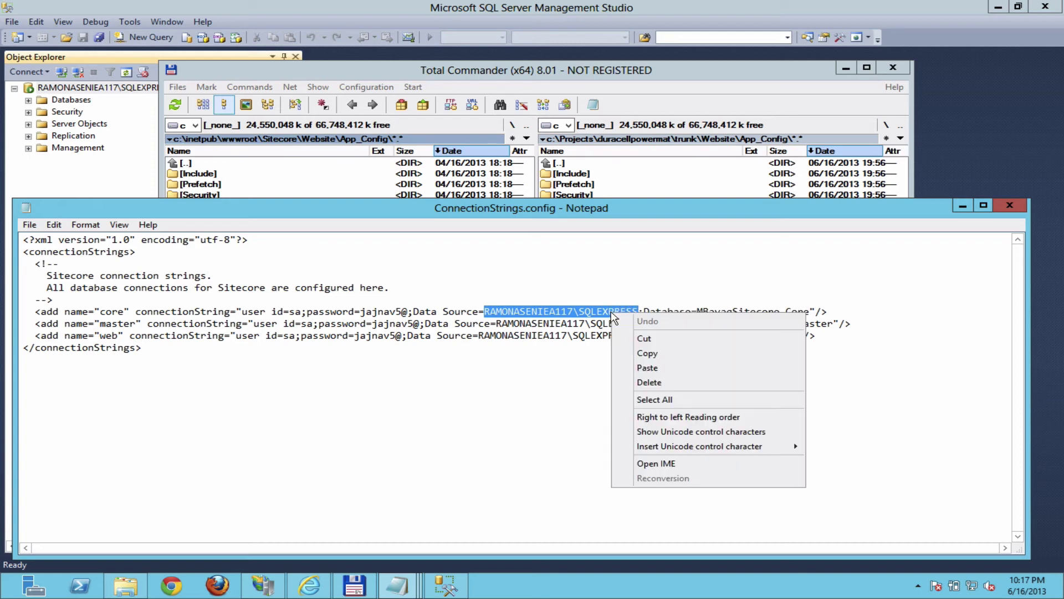
left_click(650, 353)
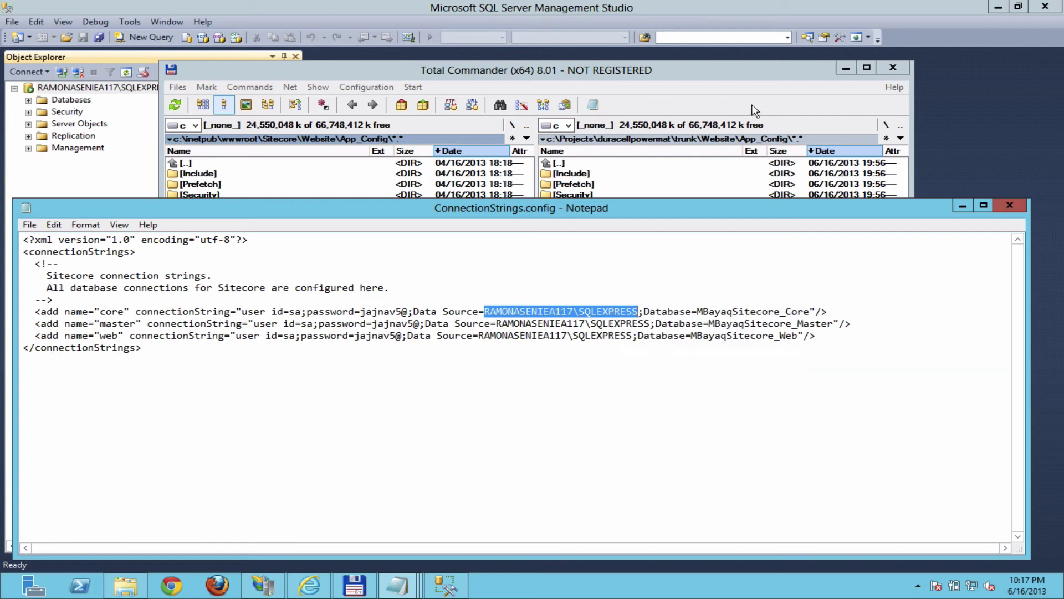
left_click(769, 100)
left_click(612, 211)
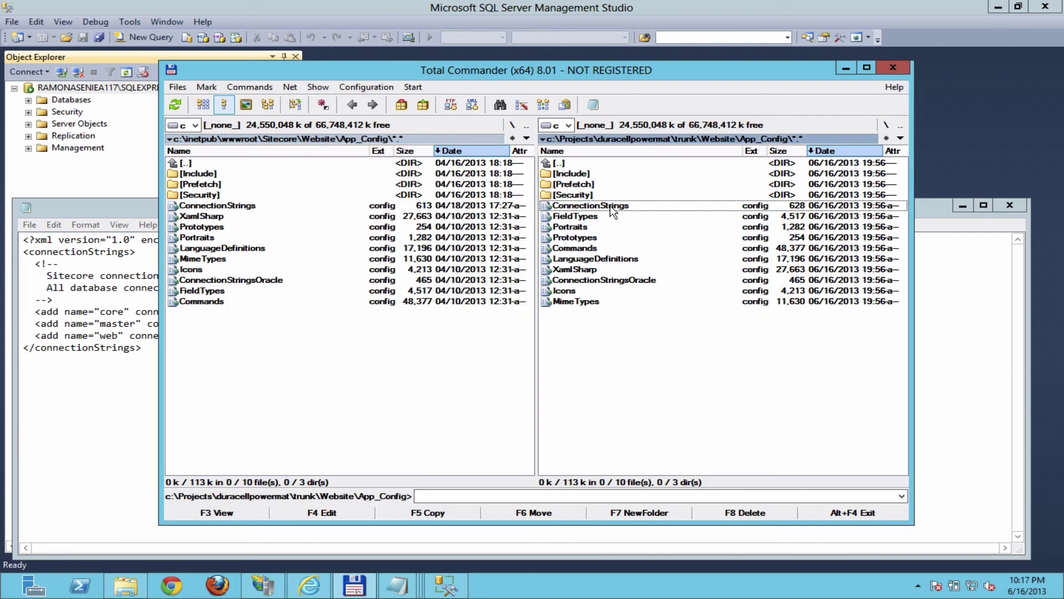
left_click(311, 512)
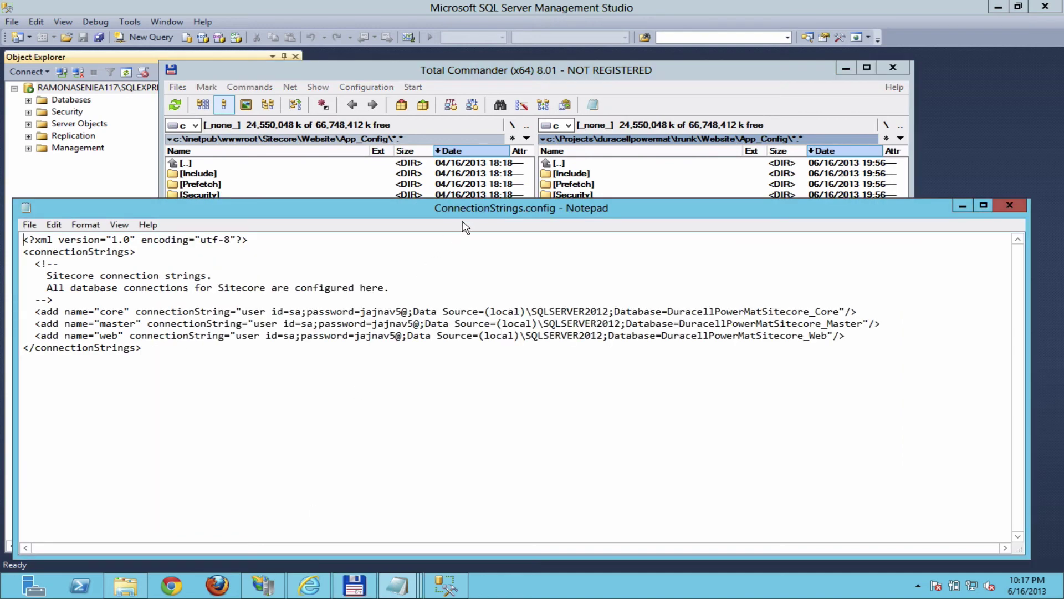
left_click_drag(500, 209, 577, 56)
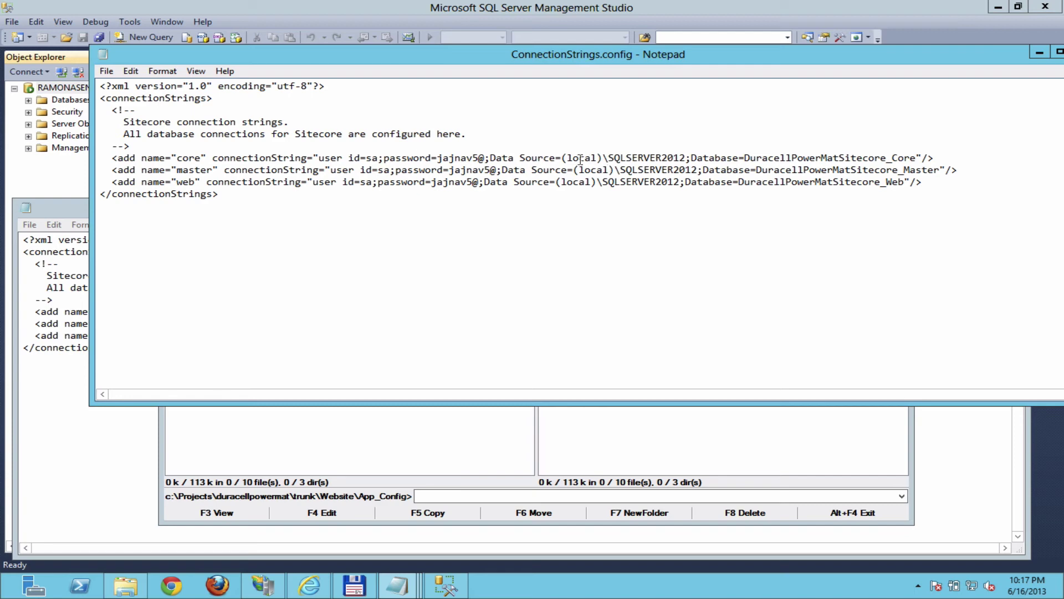
Step: Replace (local)\SQLSERVER2012 with the copied server name on the core, master and web lines
left_click(686, 160, "shift")
key("ctrl+v")
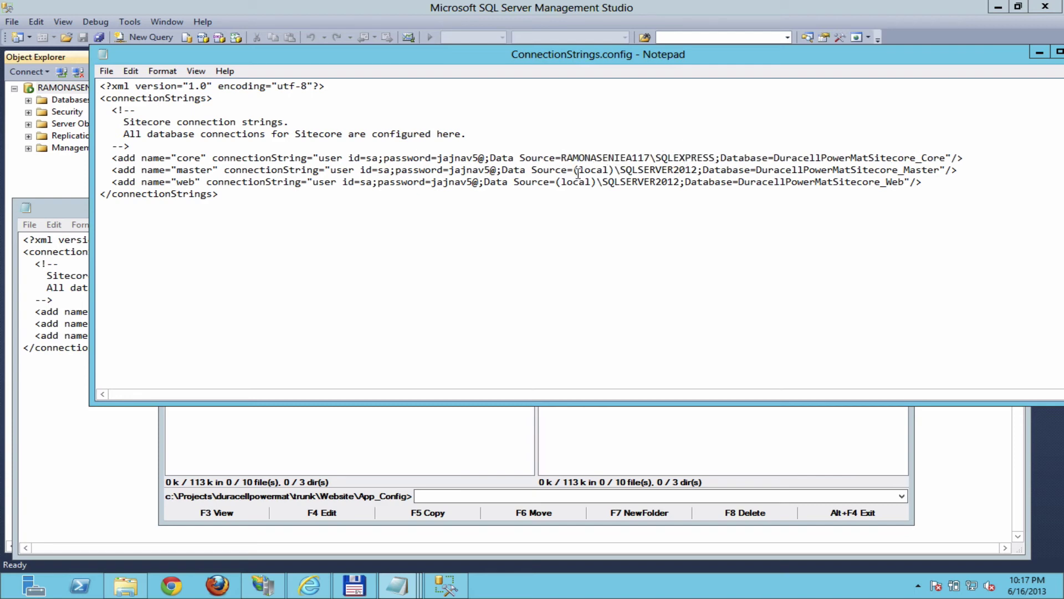
left_click(574, 170)
left_click(698, 172, "shift")
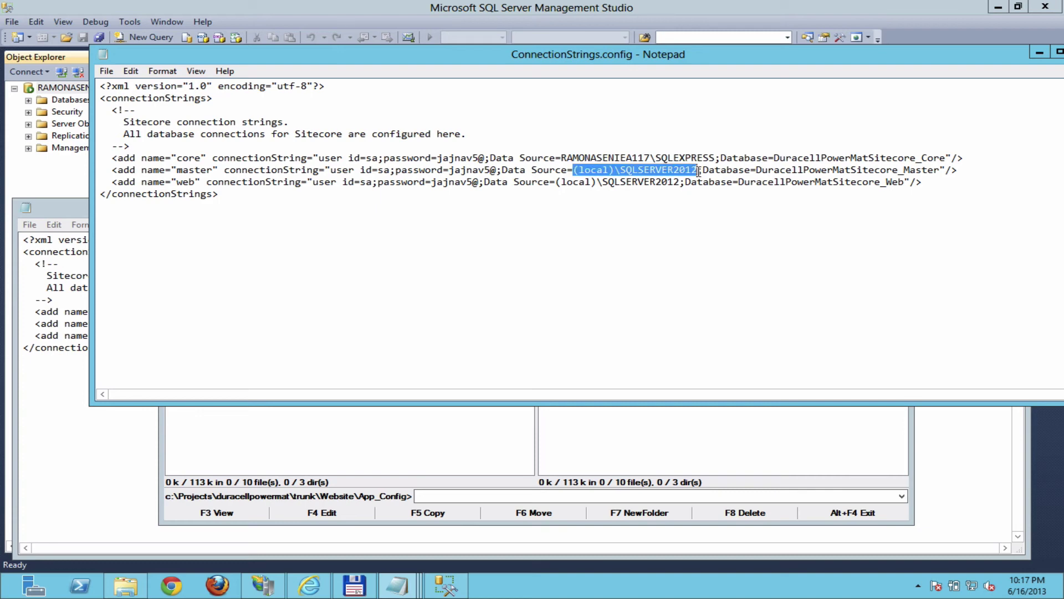
key("ctrl+v")
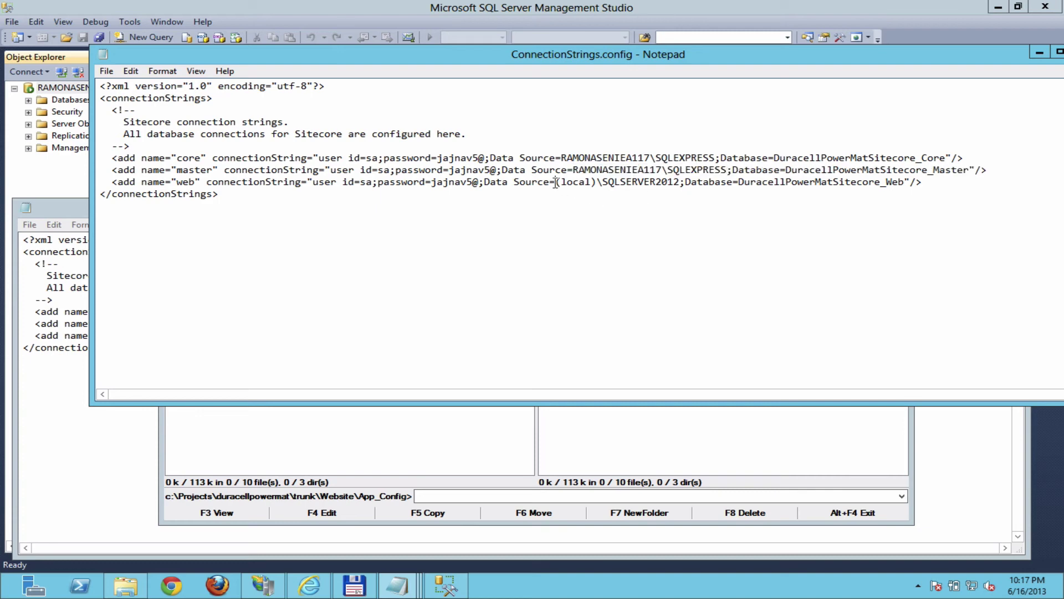
left_click(679, 183, "shift")
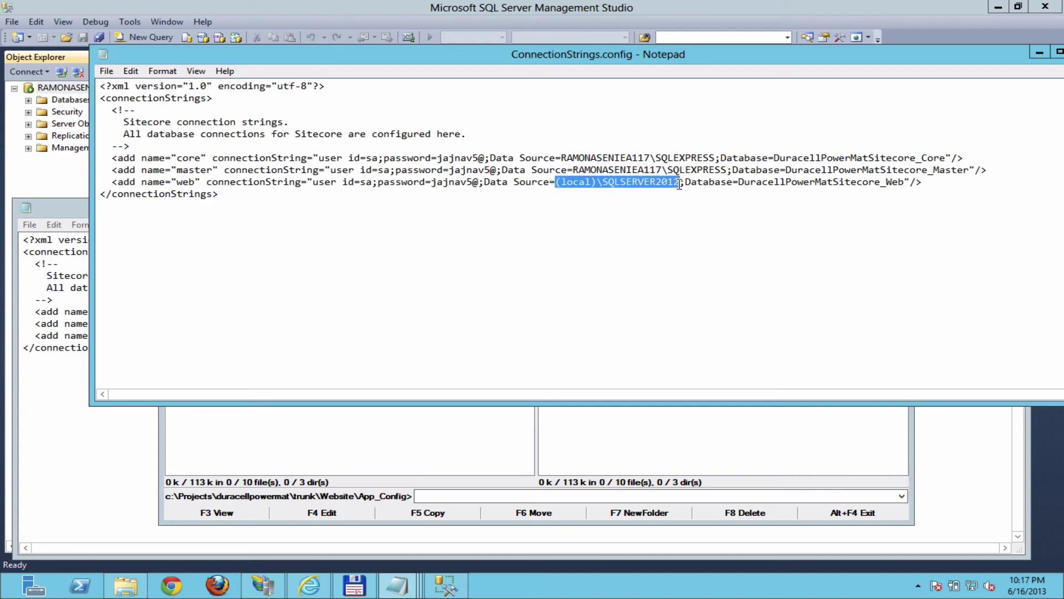
key("ctrl+v")
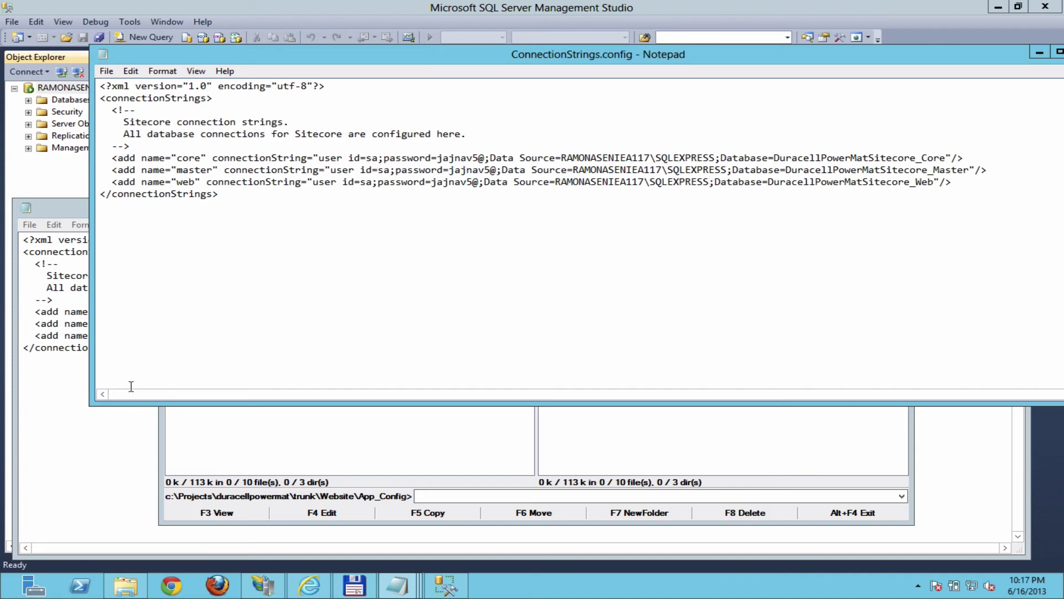
left_click(106, 410)
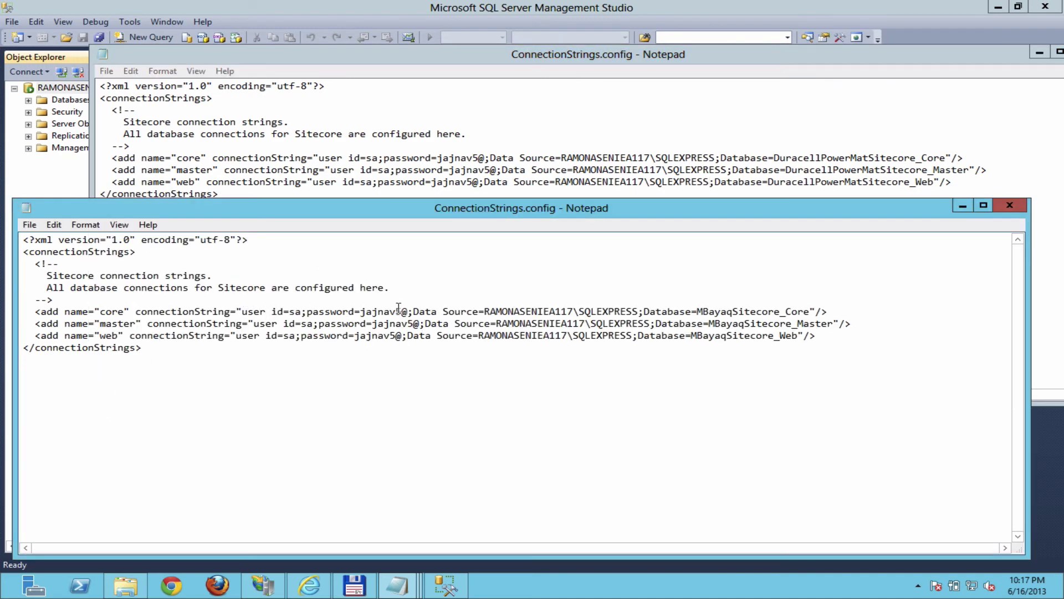
left_click(496, 158)
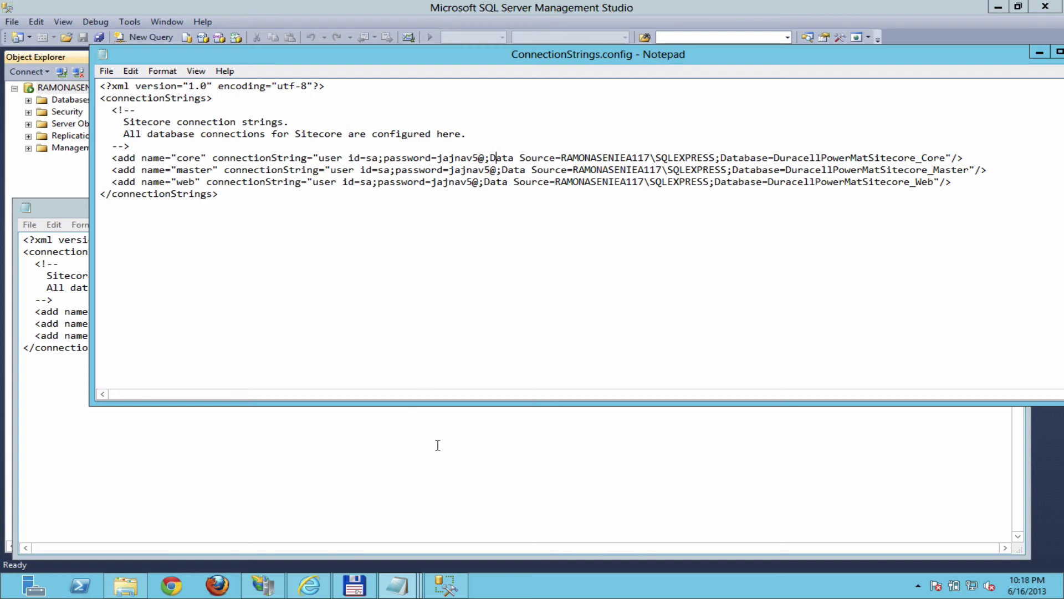
Step: Check the server's databases in SSMS Object Explorer, then save the edited ConnectionStrings.config in Notepad
left_click(452, 589)
left_click(28, 101)
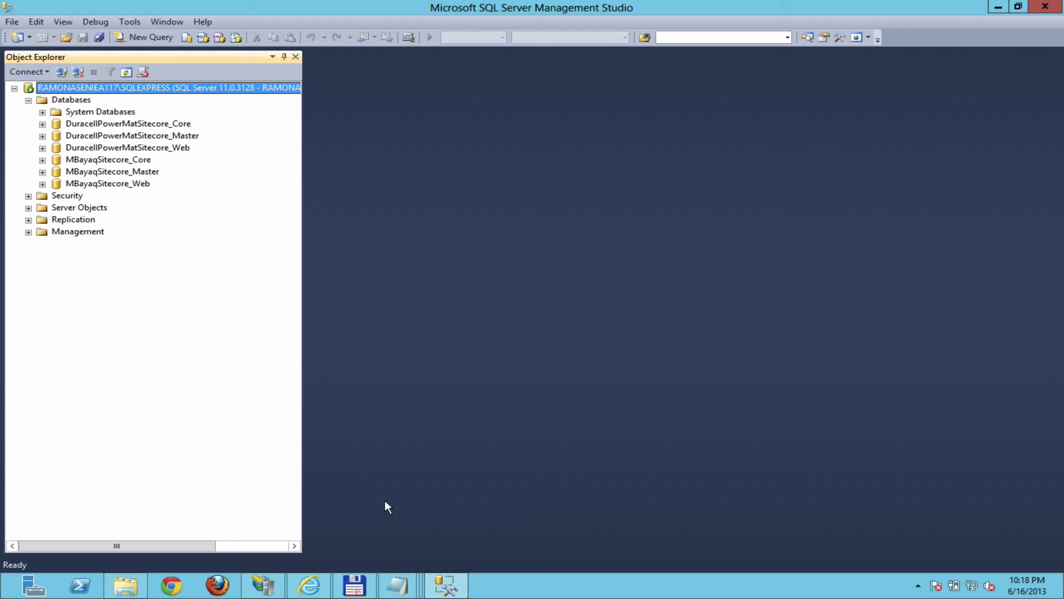
left_click(445, 580)
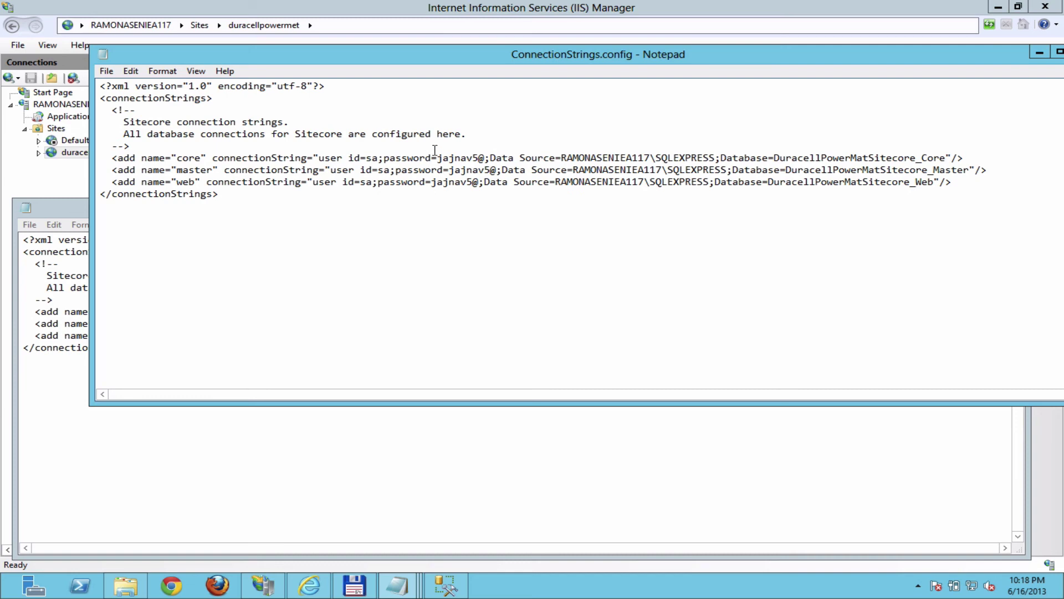
left_click(107, 73)
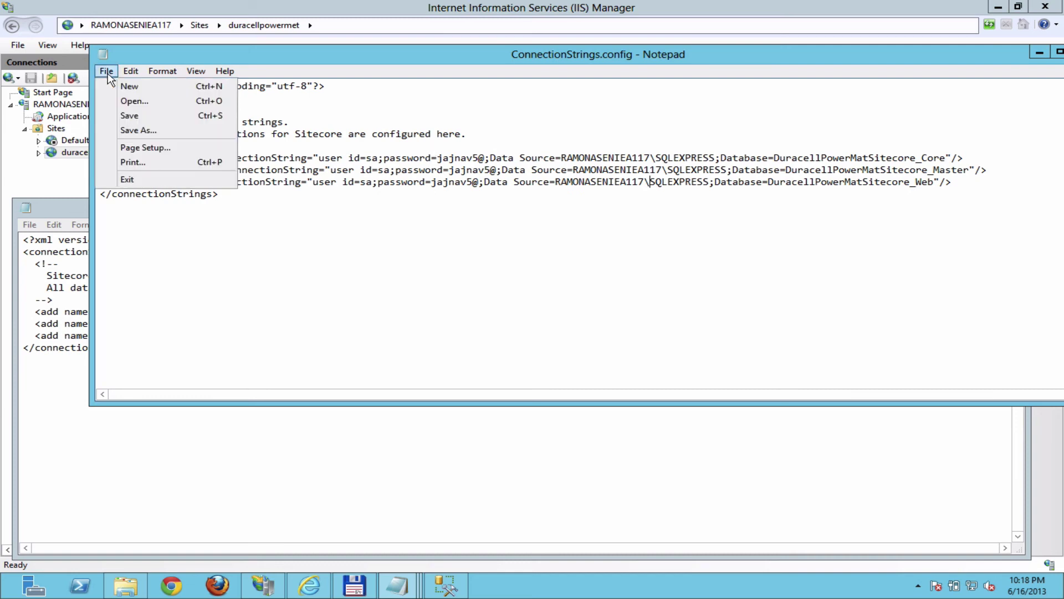
left_click(123, 116)
Step: Close the installed site's ConnectionStrings.config and Web.config.WebForms, leaving only the edited file open
left_click(62, 213)
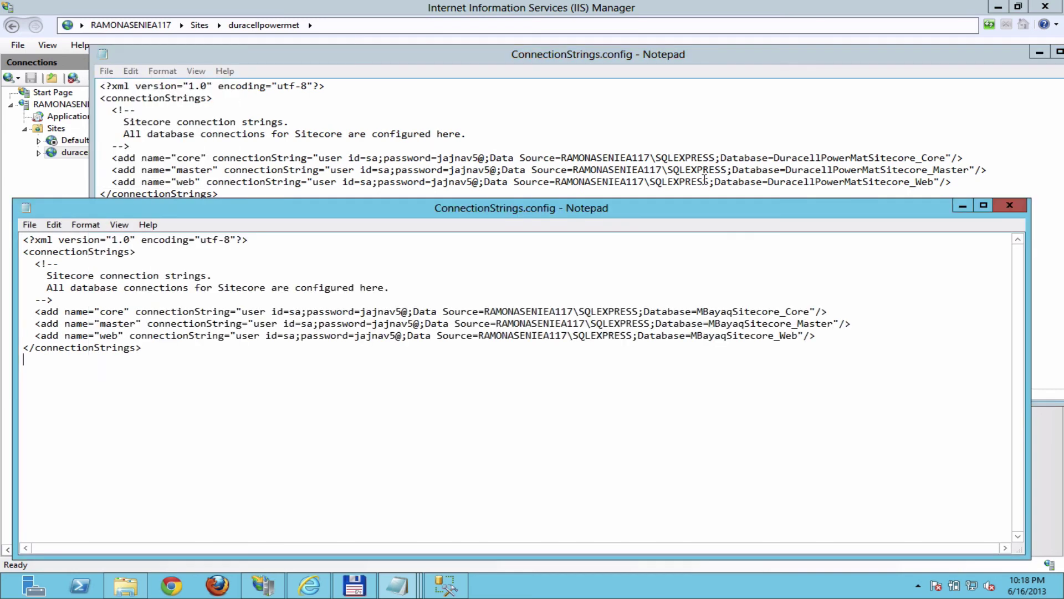
left_click(1010, 205)
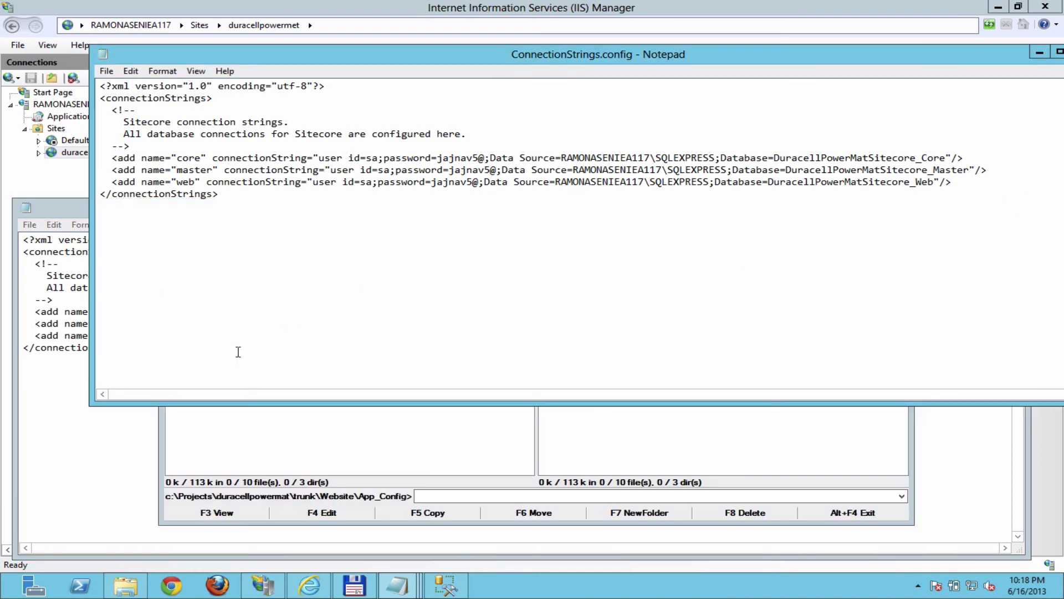
left_click(80, 463)
left_click(1023, 208)
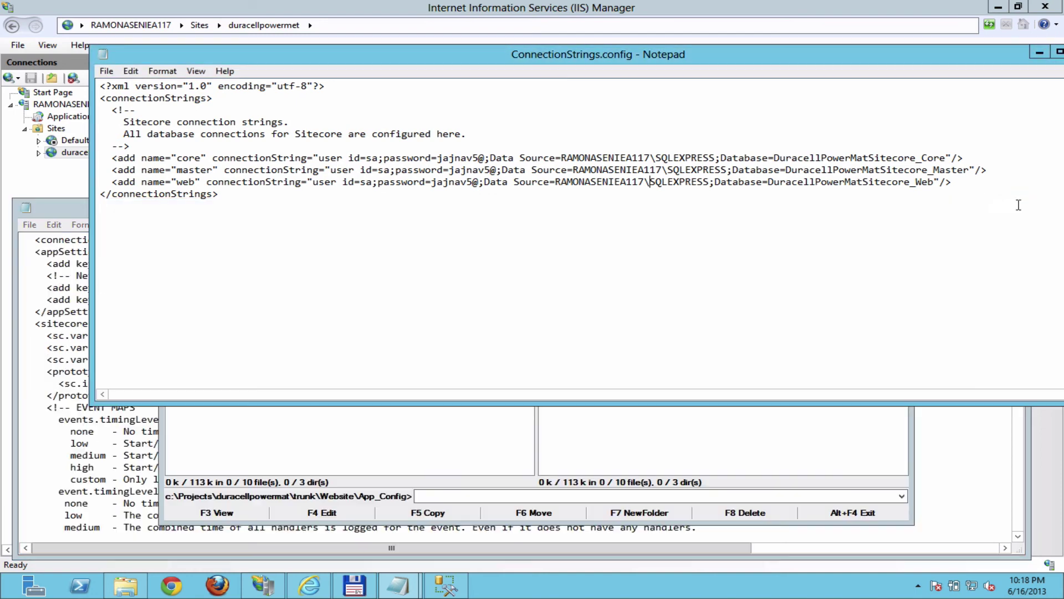
left_click(37, 347)
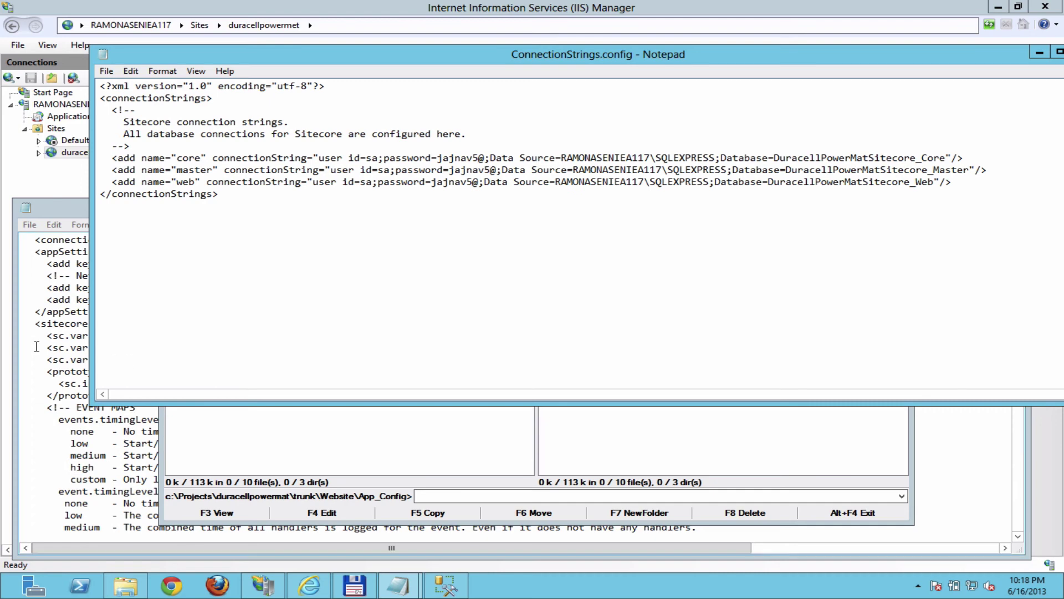
left_click(1013, 205)
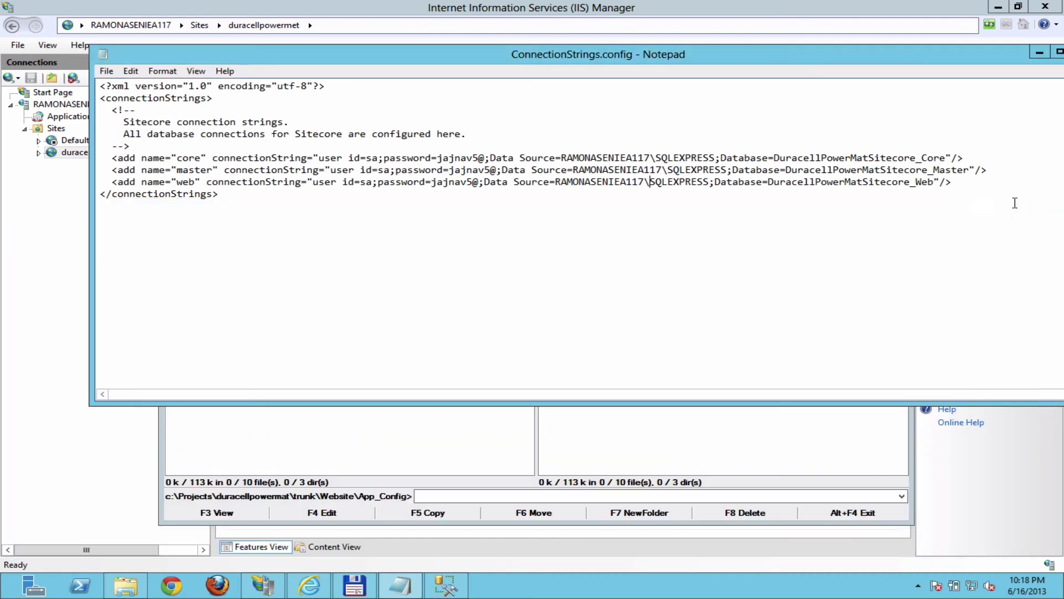
left_click(108, 482)
left_click(317, 588)
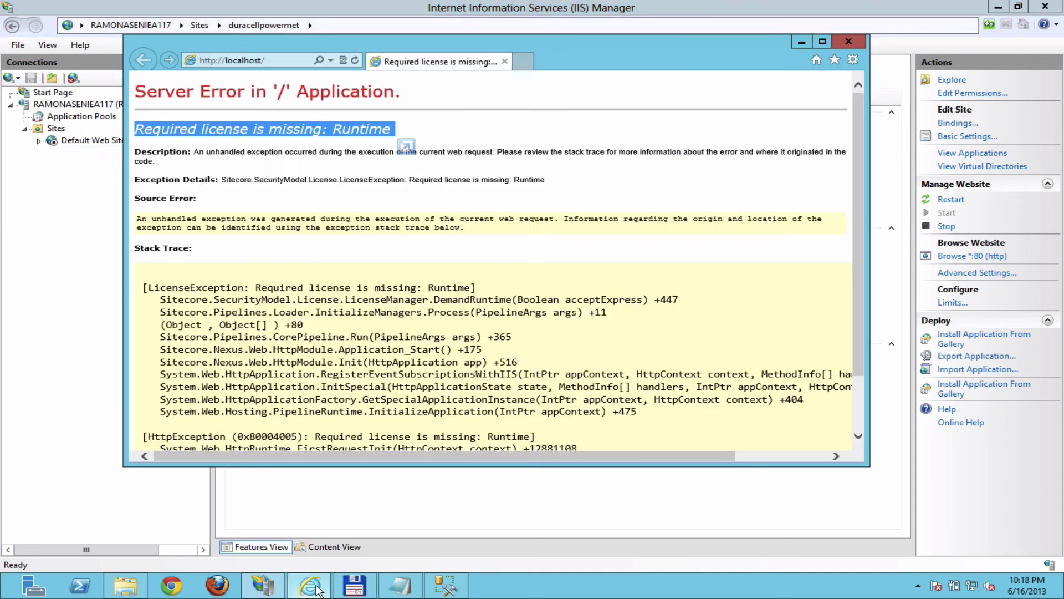
left_click(355, 59)
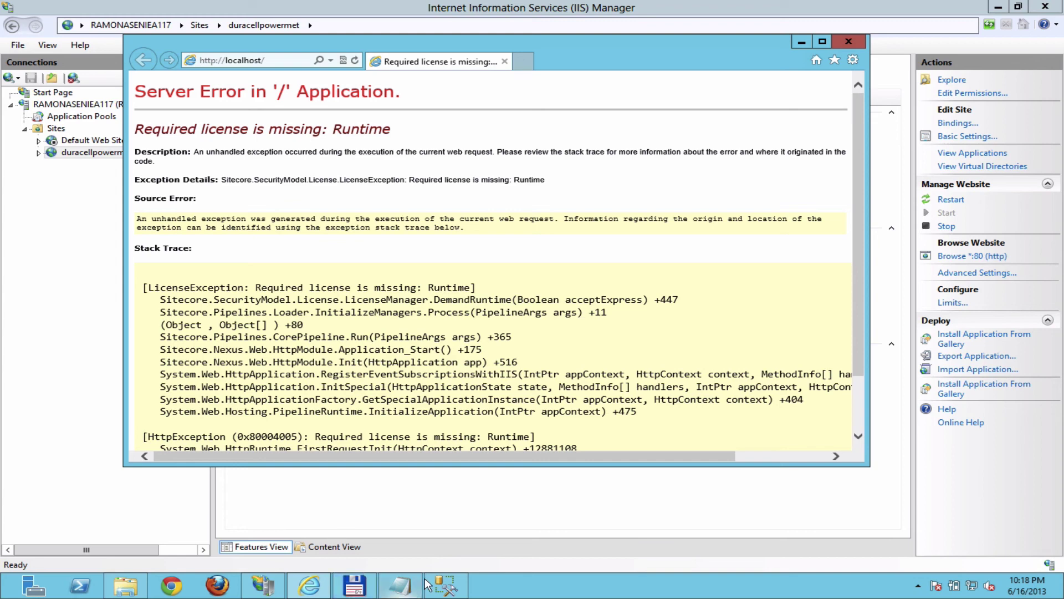
mouse_move(356, 587)
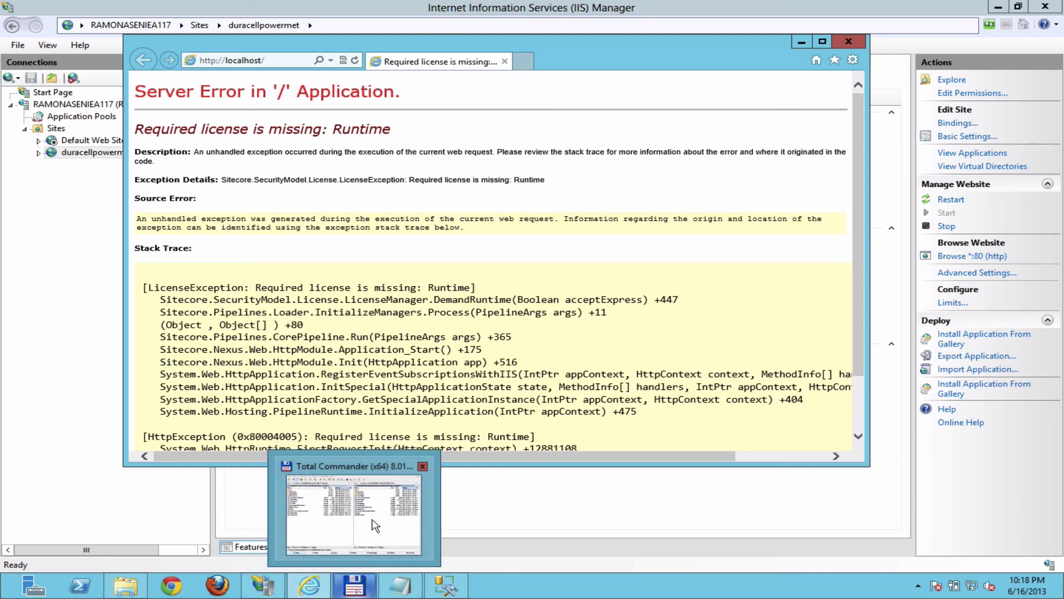
left_click(398, 586)
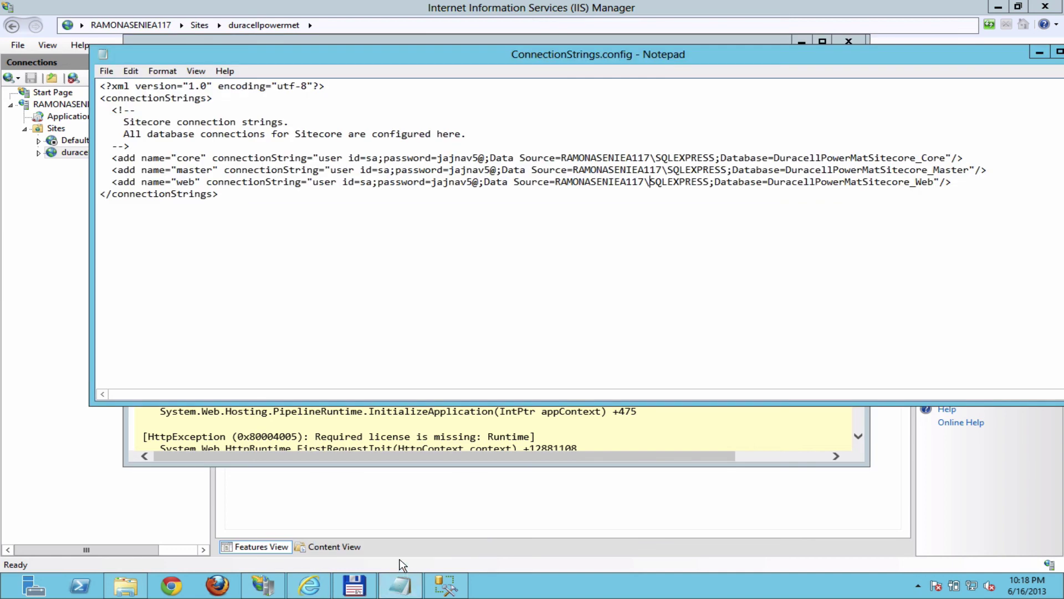
Step: Open the Website folder's Web.config in the text editor from Total Commander
left_click(354, 589)
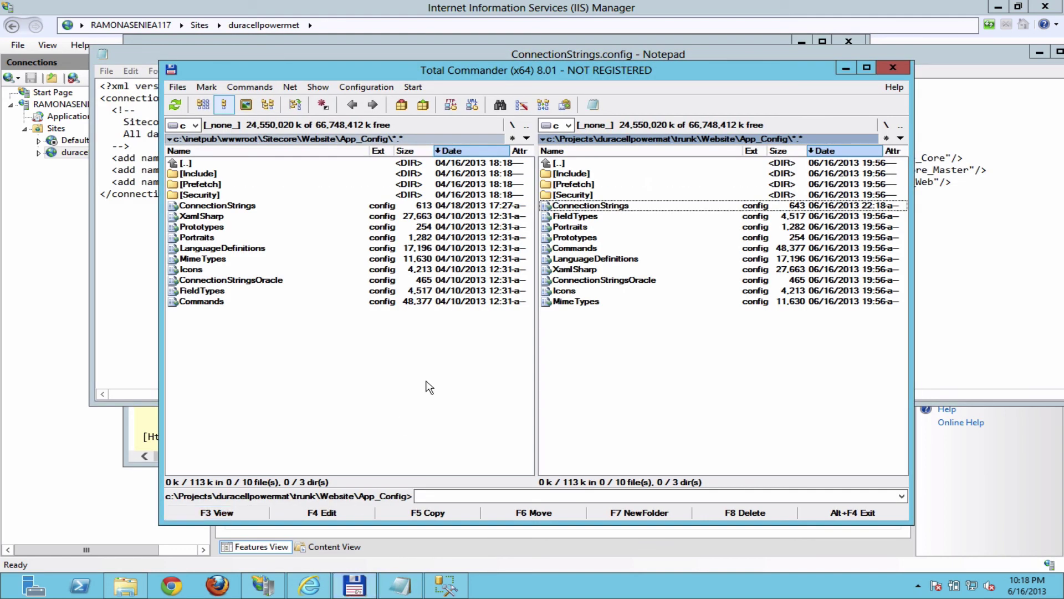
double_click(548, 163)
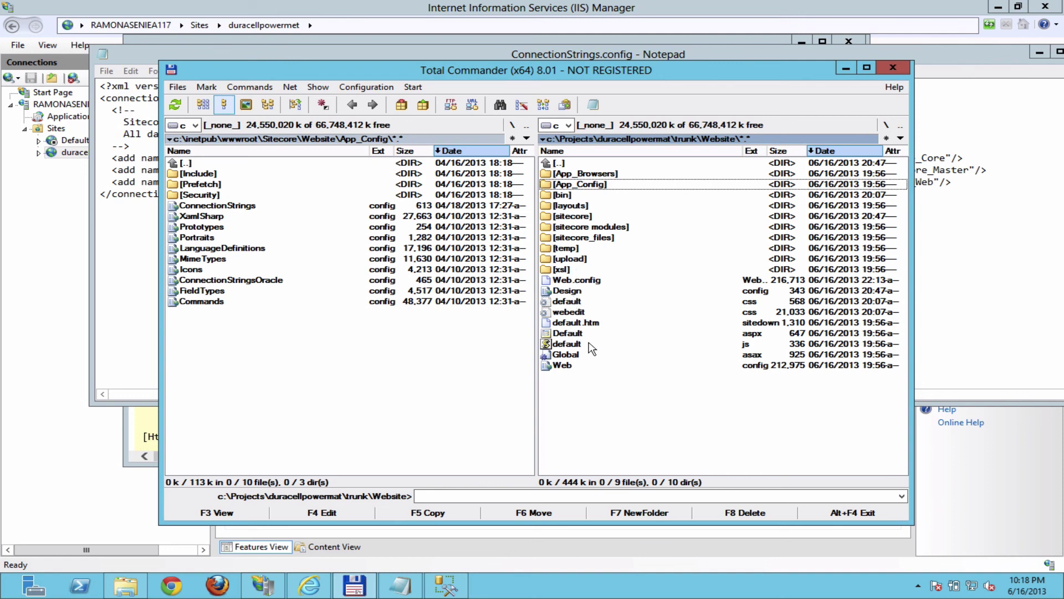
left_click(581, 365)
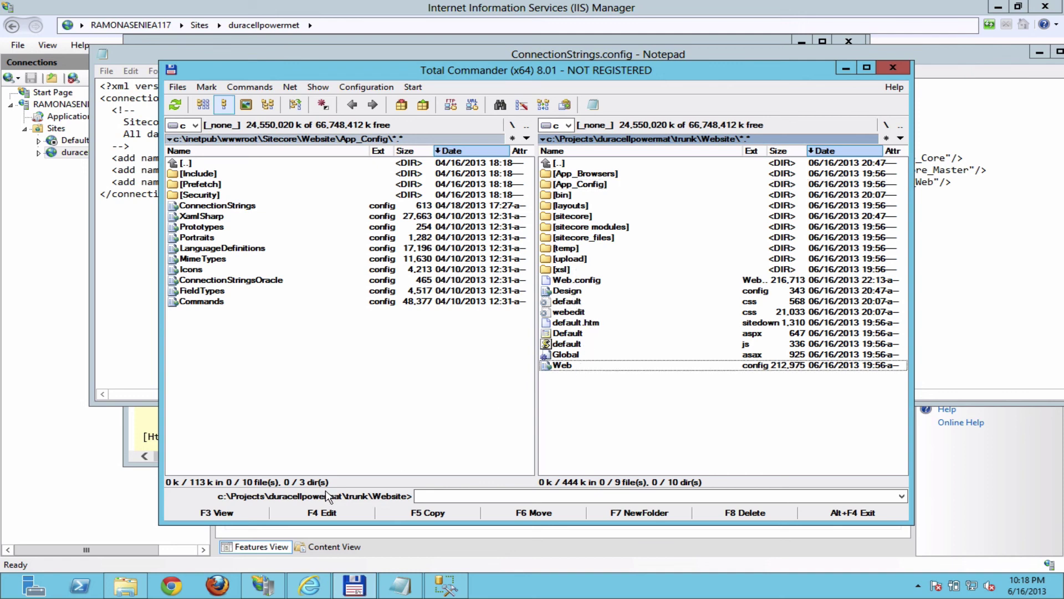
left_click(325, 512)
scroll(423, 427, "down", 4)
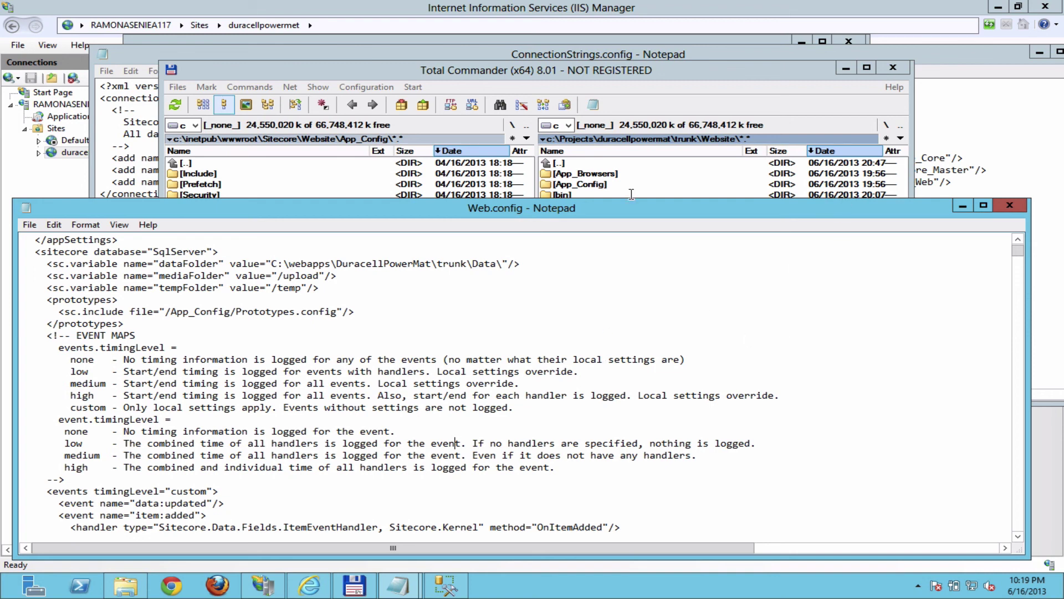
Step: Copy the full path of c:\Projects\duracellpowermat\trunk\Data from the path bar
left_click(728, 117)
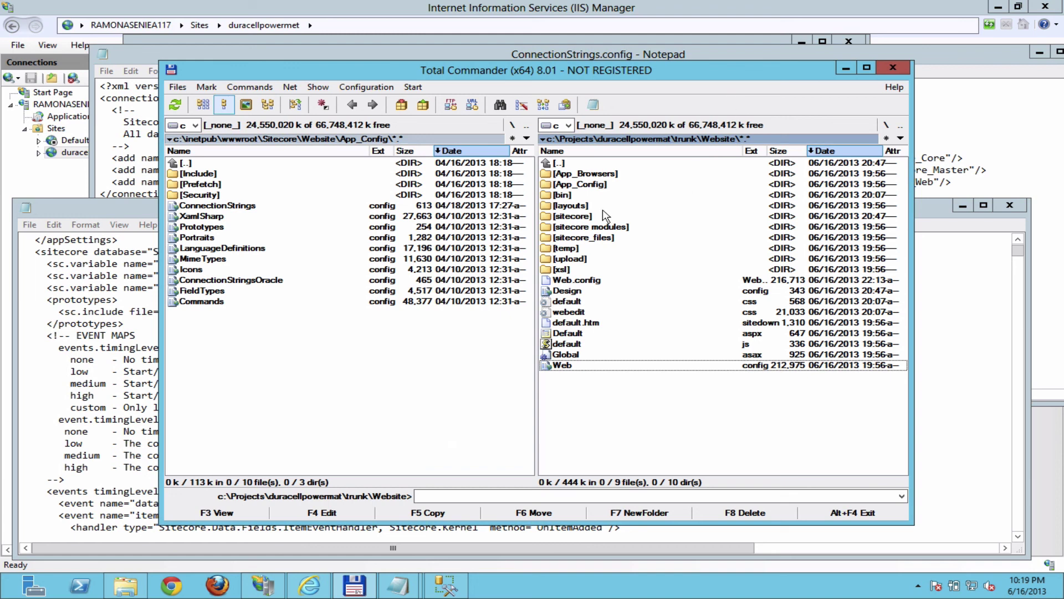
double_click(556, 163)
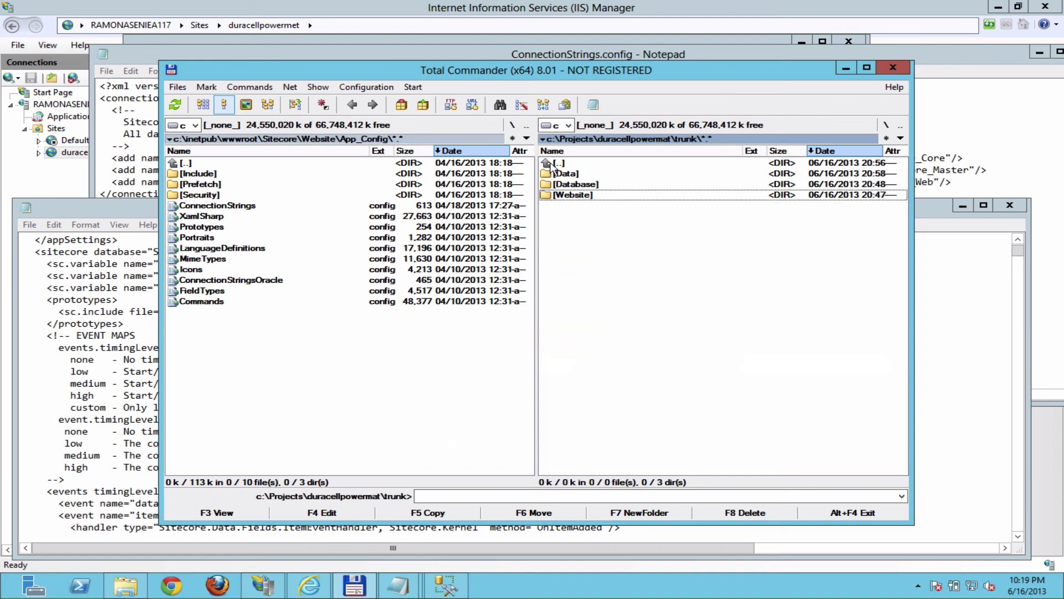
double_click(566, 174)
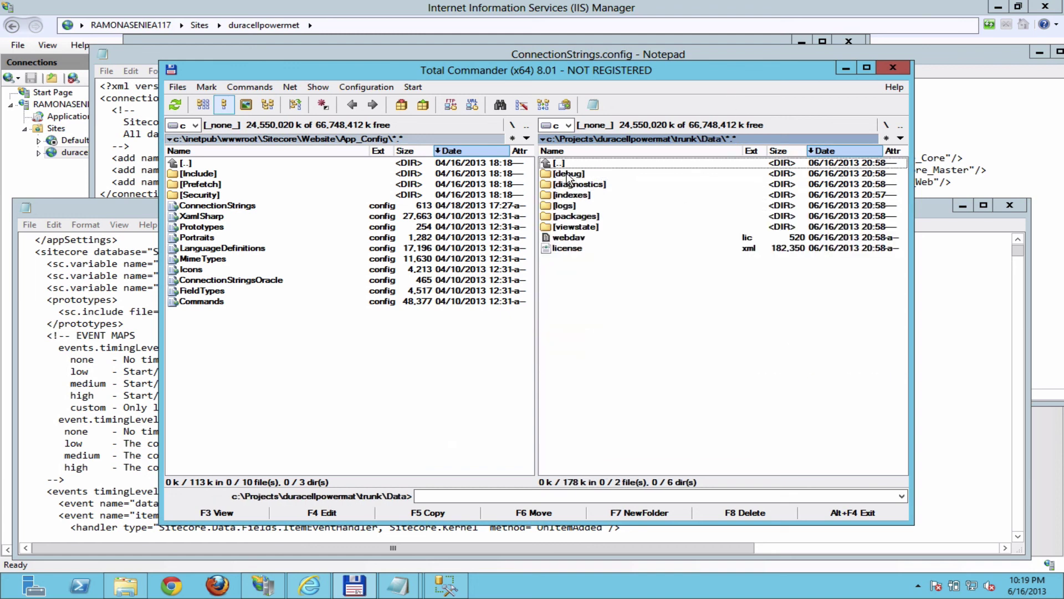
left_click(763, 137)
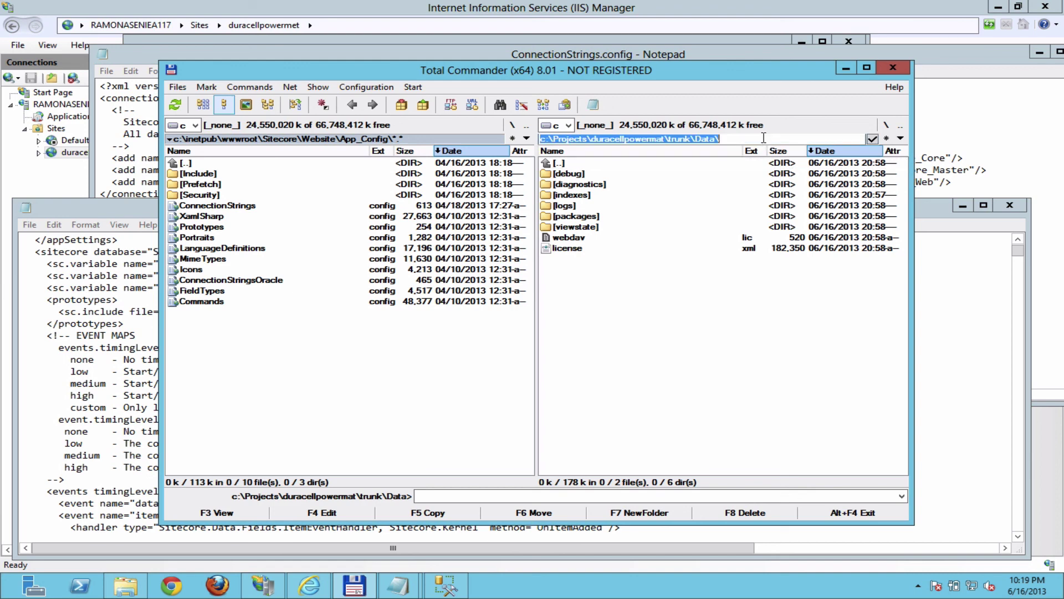
right_click(704, 140)
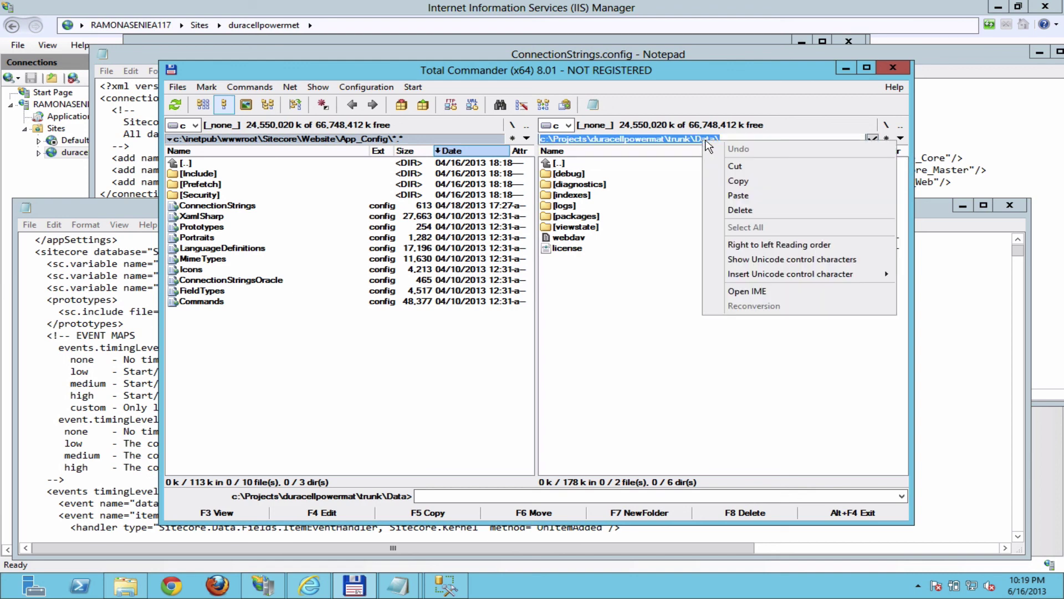
left_click(755, 179)
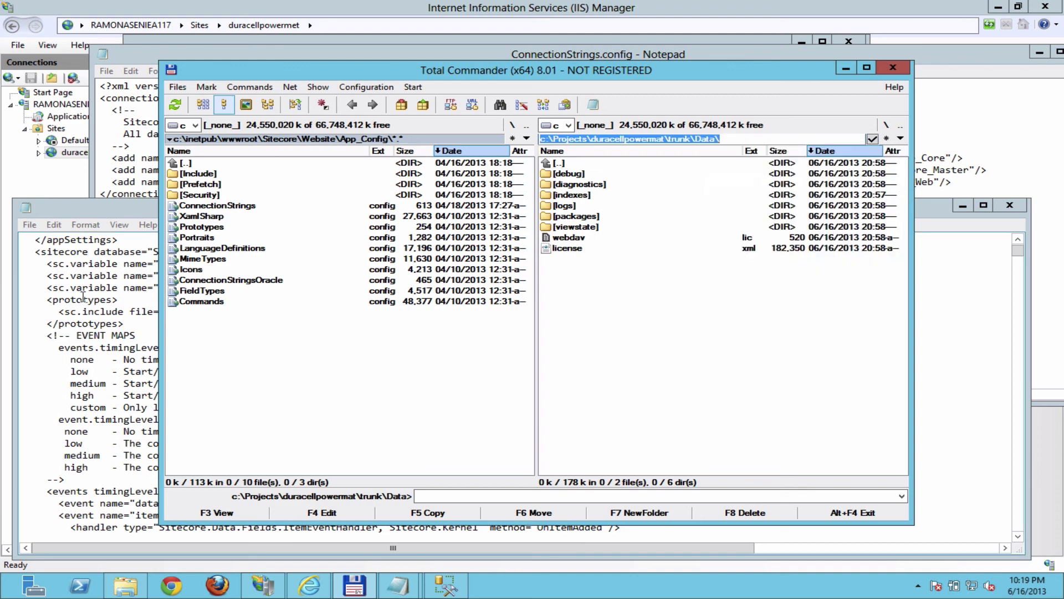
left_click(84, 296)
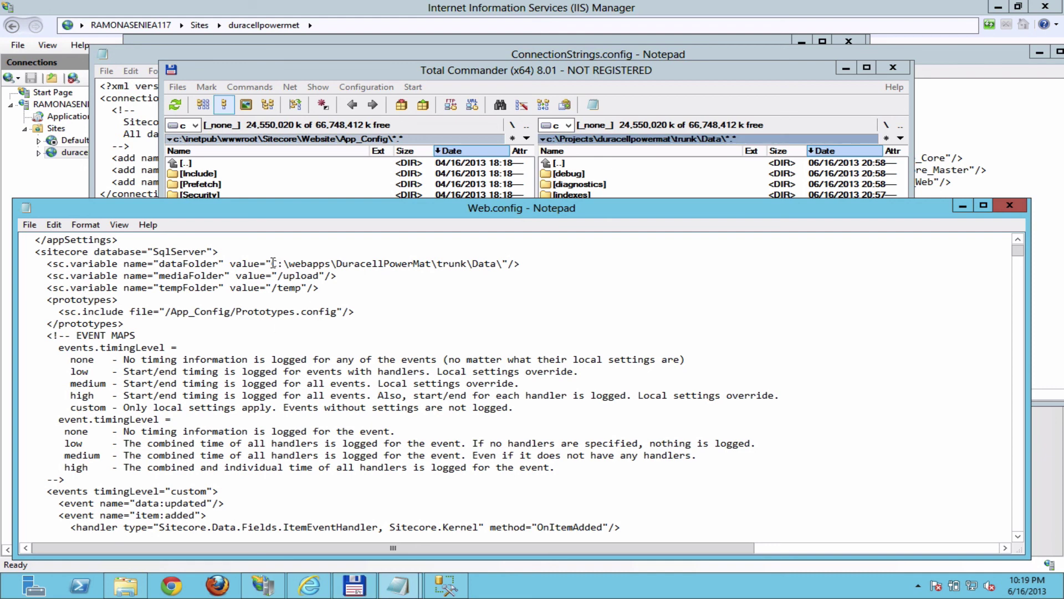
Step: Replace the old C:\webapps dataFolder value with the pasted trunk\Data path and save Web.config
left_click(503, 265, "shift")
key("Delete")
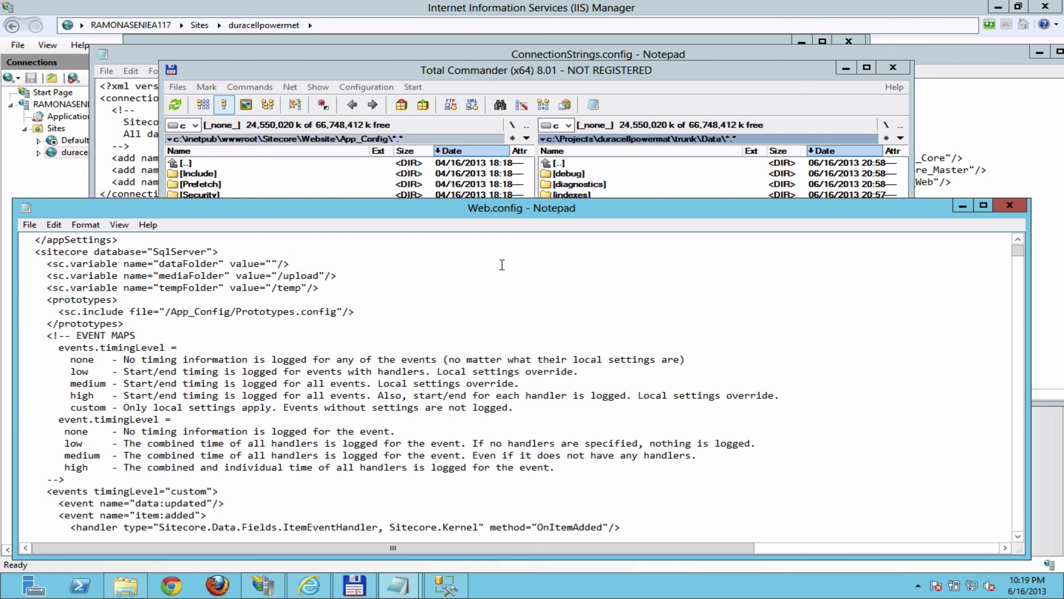
key("ctrl+v")
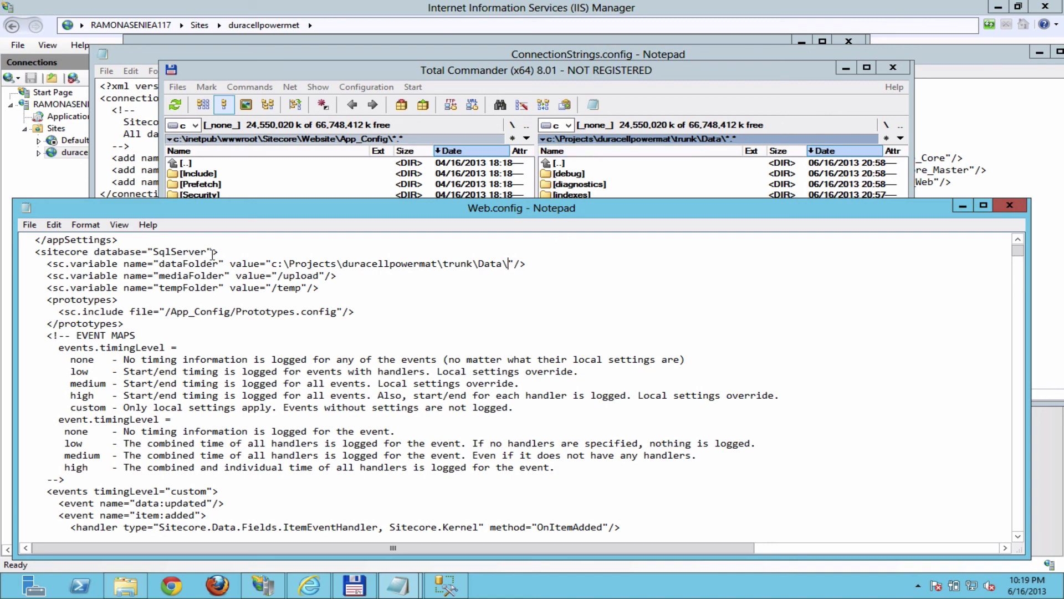
left_click(30, 224)
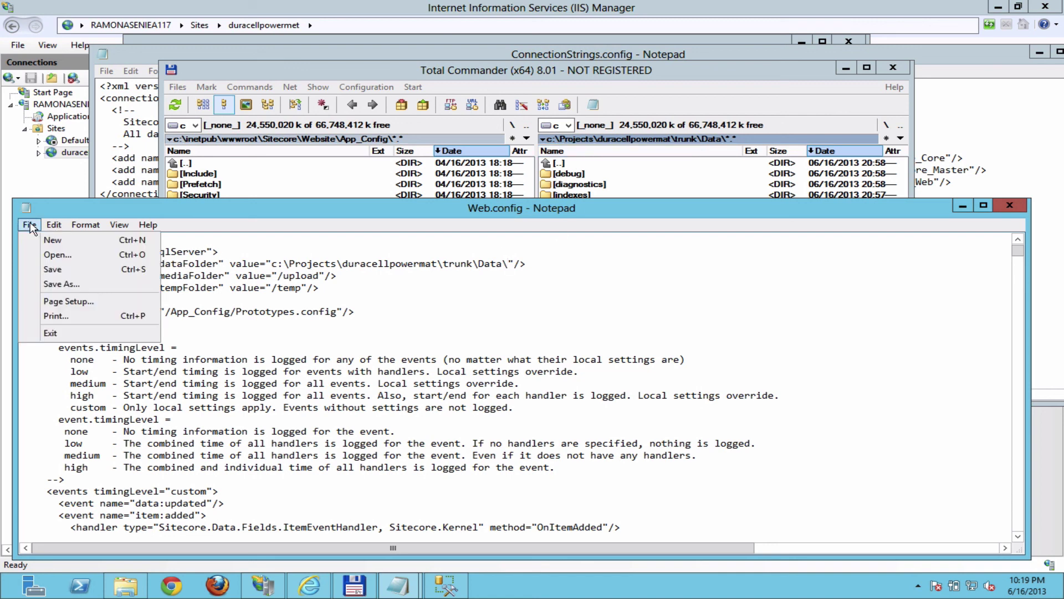
left_click(46, 270)
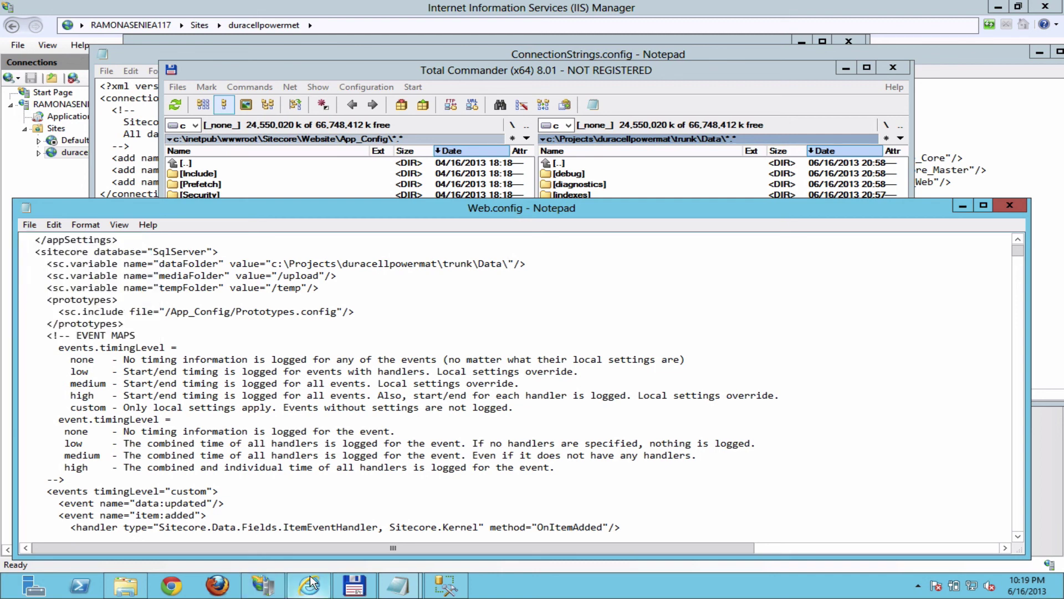
left_click(310, 586)
left_click(355, 58)
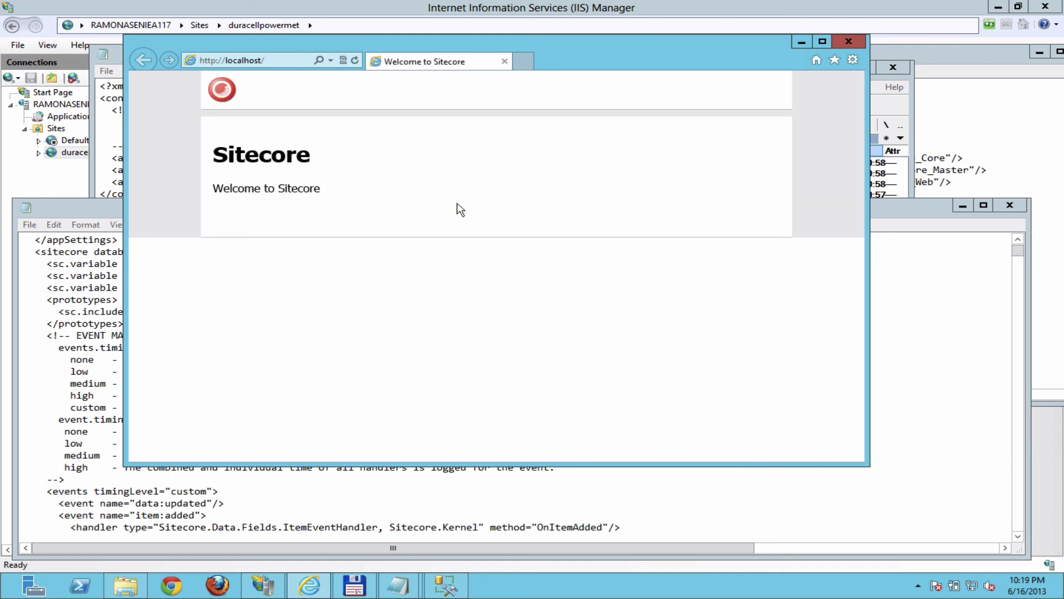
left_click(282, 60)
left_click(283, 60)
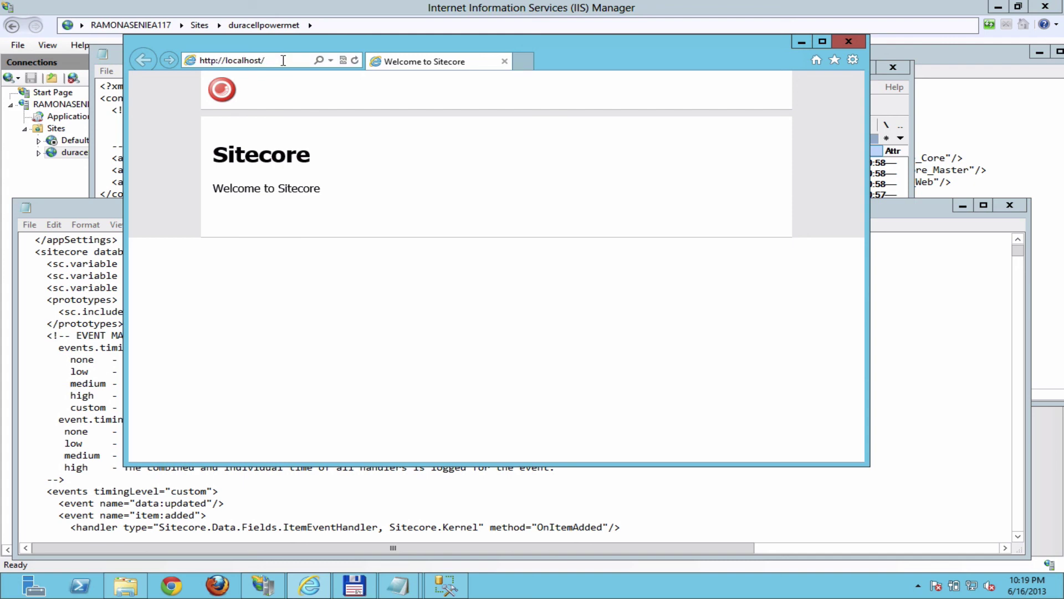
type("sitecore/")
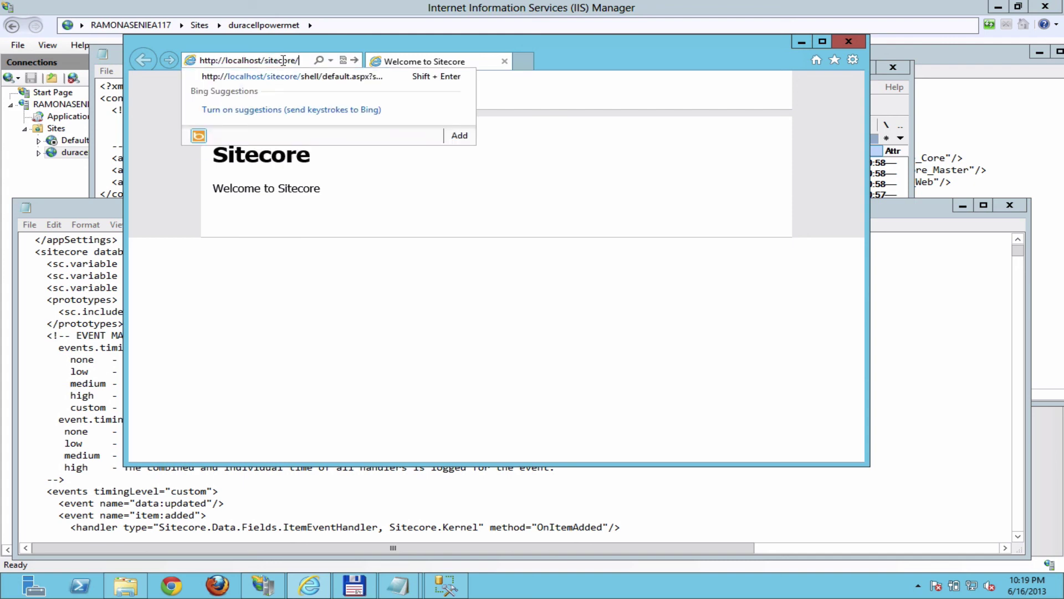
key("Return")
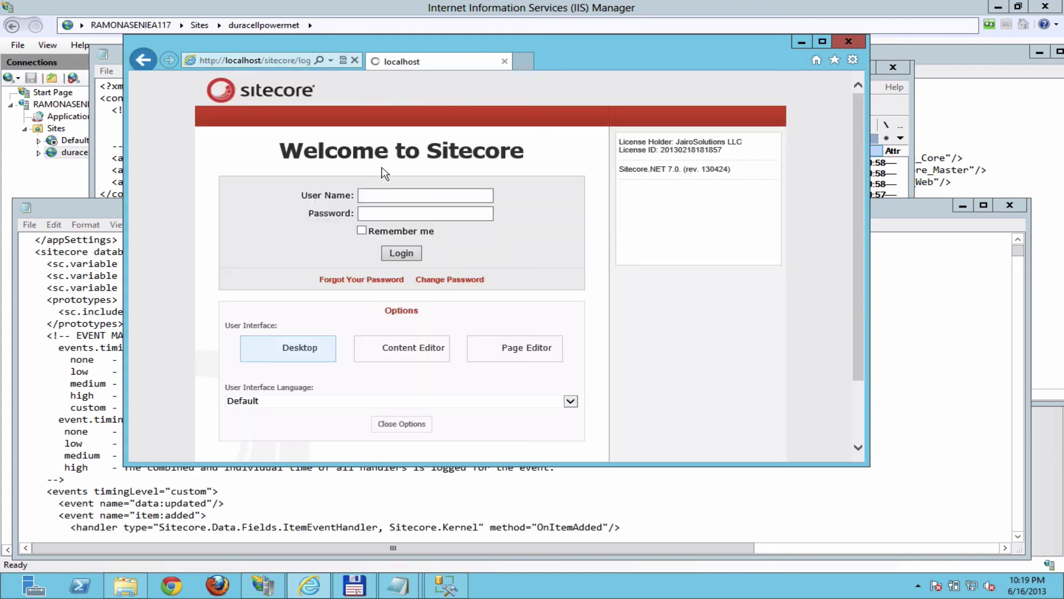
Step: Log in as the admin user with its password, decline saving it, then log off from the Start menu
left_click(403, 196)
type("admin")
key("Tab")
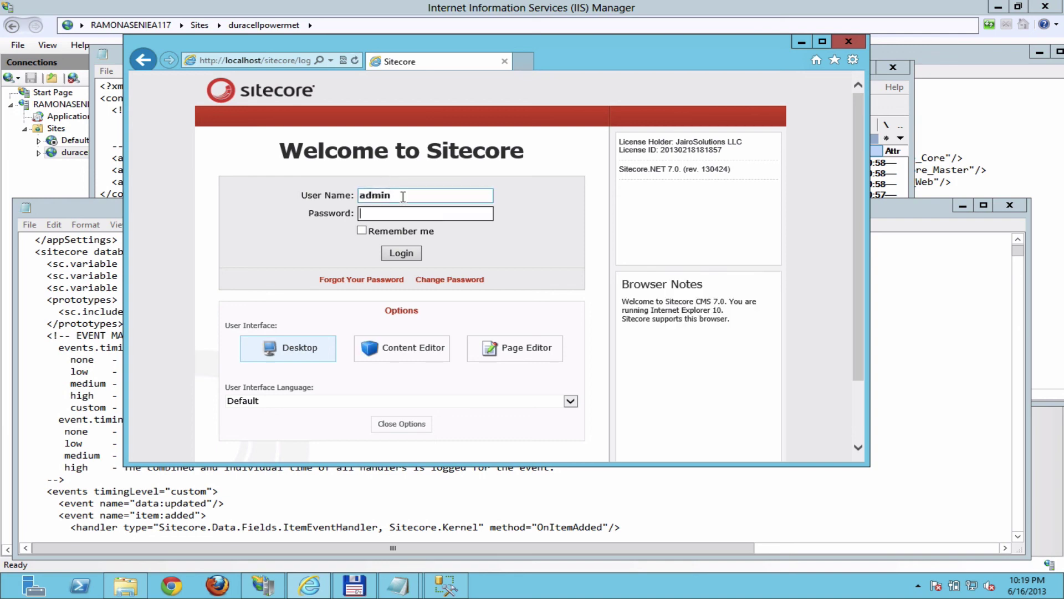
type("b")
left_click(402, 254)
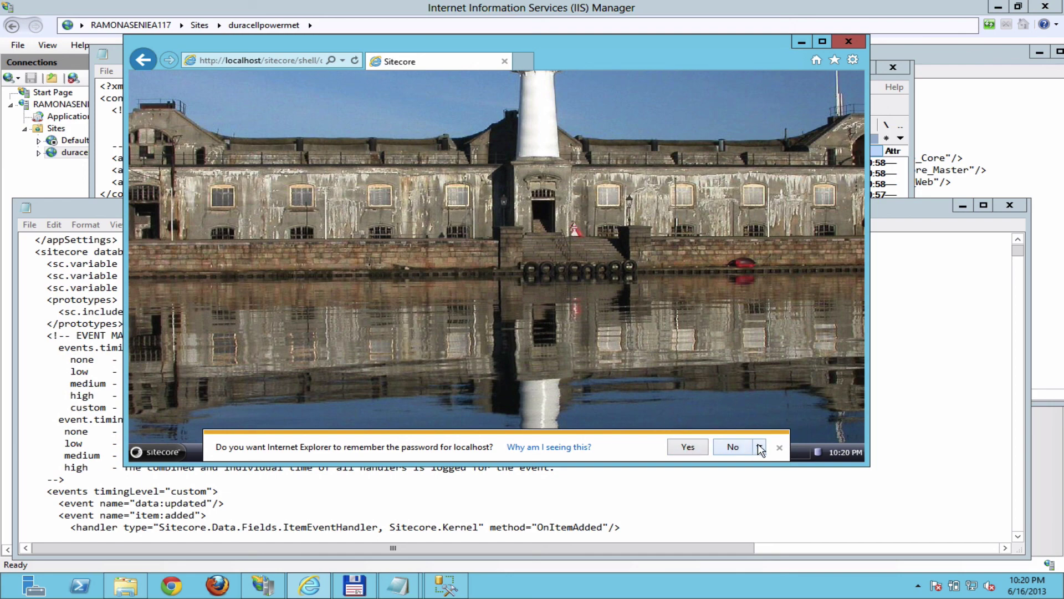
left_click(726, 447)
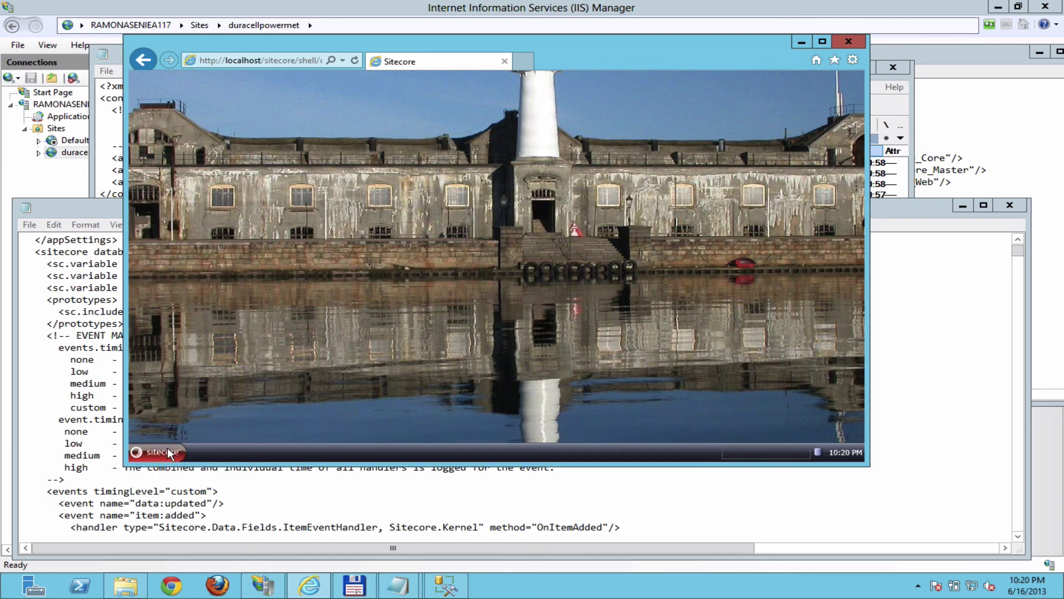
left_click(168, 452)
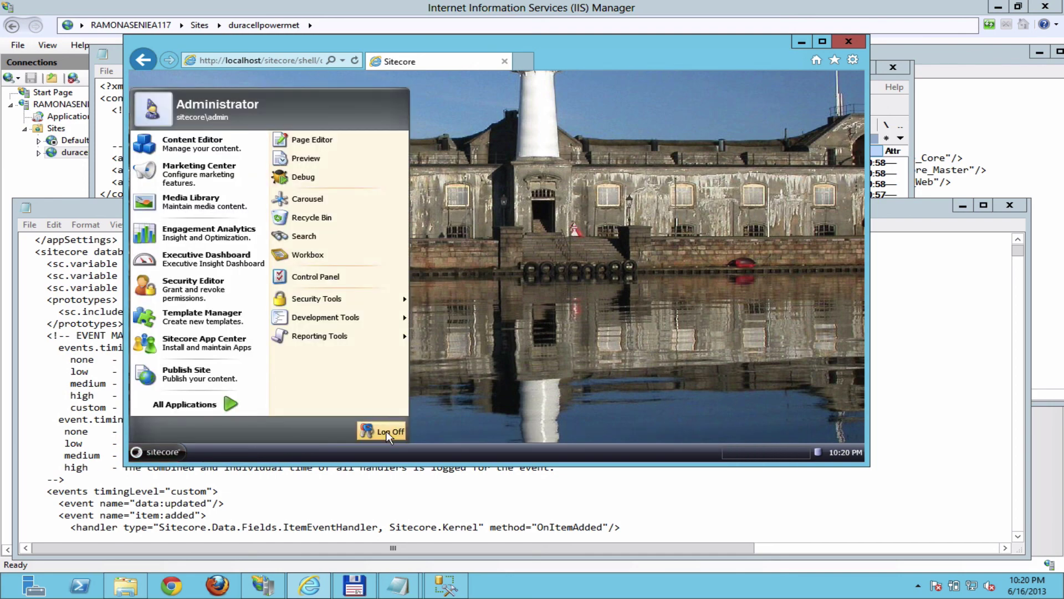
left_click(383, 431)
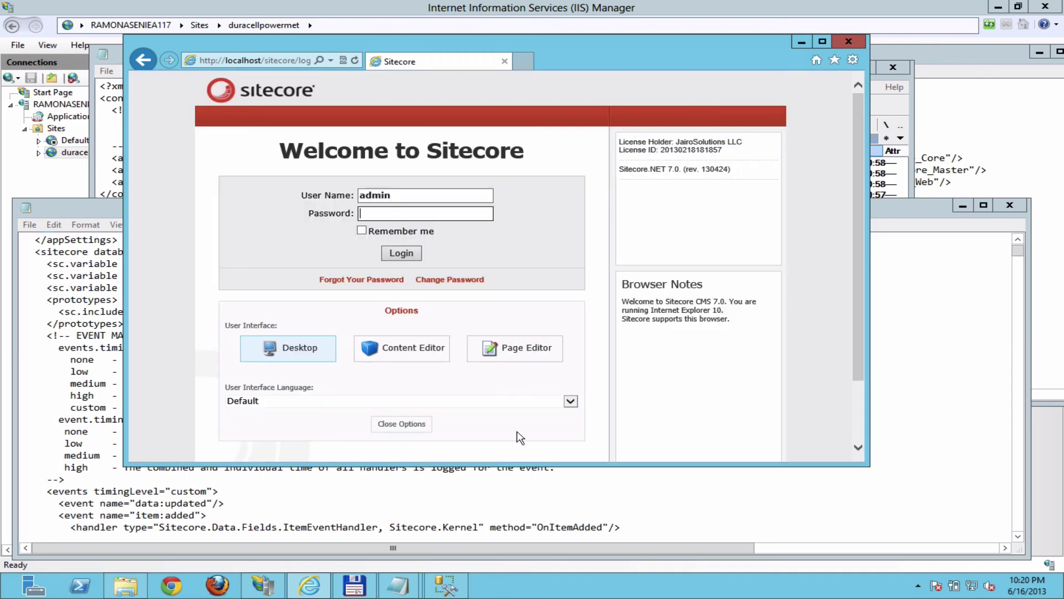